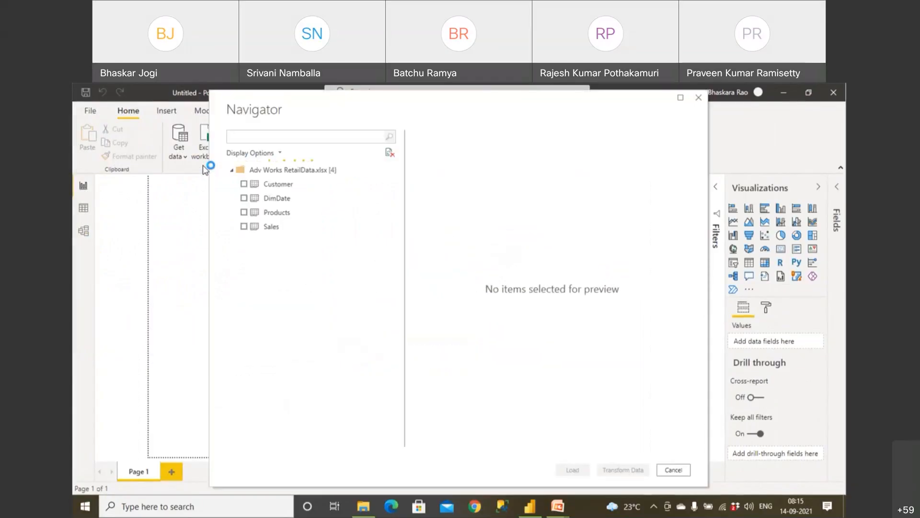
Load the Customer, Products and Sales tables from Adv Works RetailData.xlsx into the report.
{"action": "left_click", "coordinate": [244, 184]}
{"action": "left_click", "coordinate": [244, 212]}
{"action": "left_click", "coordinate": [244, 227]}
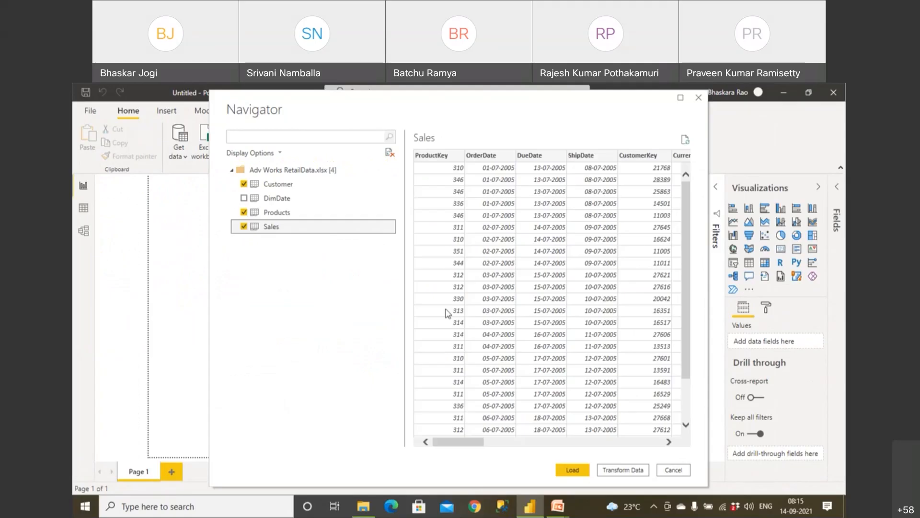
{"action": "left_click", "coordinate": [572, 470]}
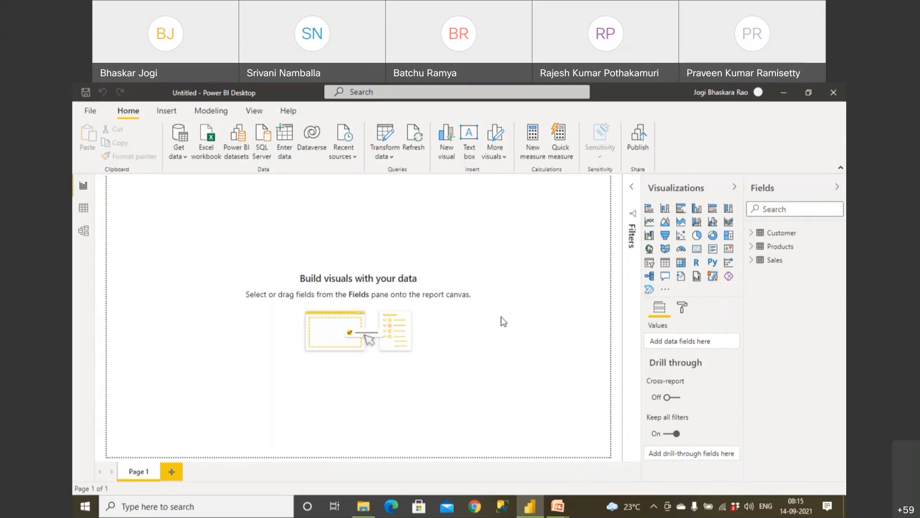
Insert a pie chart, change the page view to a larger scale and move the empty chart towards the page's middle.
{"action": "left_click", "coordinate": [697, 239]}
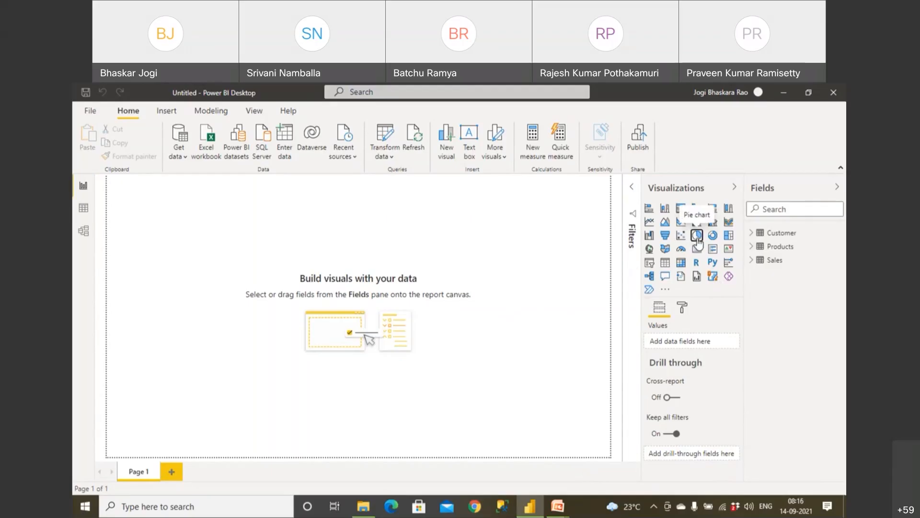
{"action": "left_click", "coordinate": [254, 110]}
{"action": "left_click", "coordinate": [369, 153]}
{"action": "left_click", "coordinate": [391, 212]}
{"action": "left_click_drag", "start_coordinate": [230, 229], "coordinate": [310, 279]}
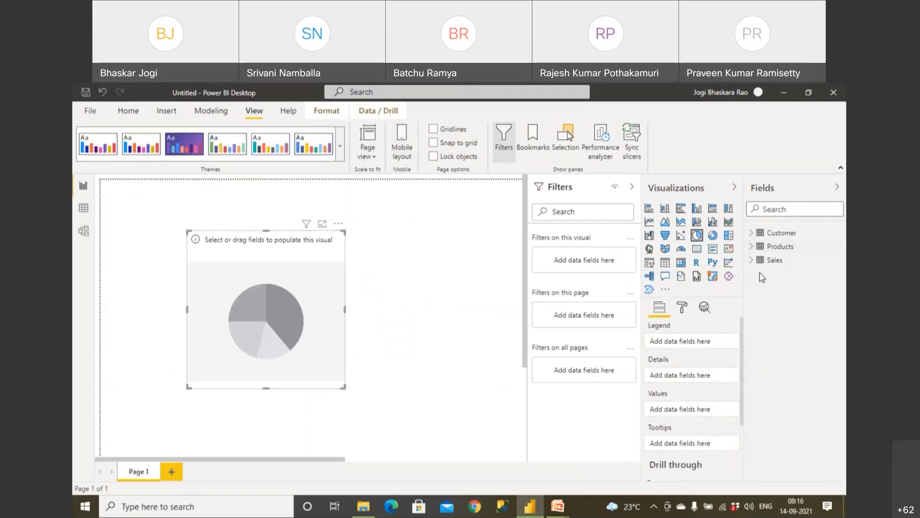
Use SalesAmount from the Sales table as the pie chart's values.
{"action": "left_click", "coordinate": [751, 260]}
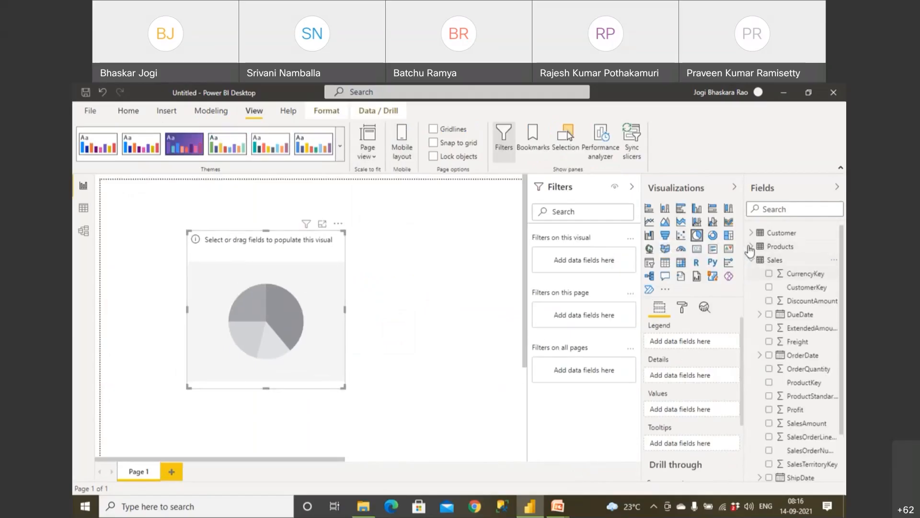
{"action": "scroll", "coordinate": [793, 403], "scroll_direction": "down", "scroll_amount": 2}
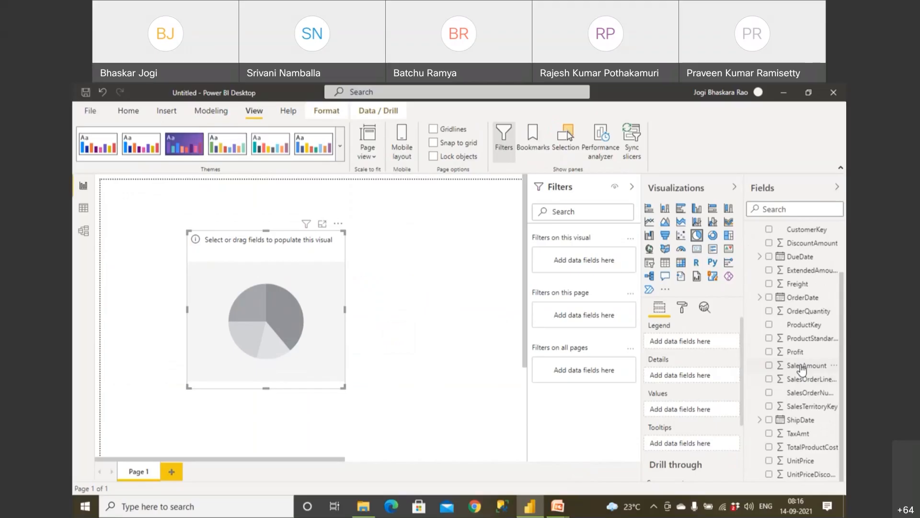
{"action": "left_click_drag", "start_coordinate": [801, 368], "coordinate": [698, 405]}
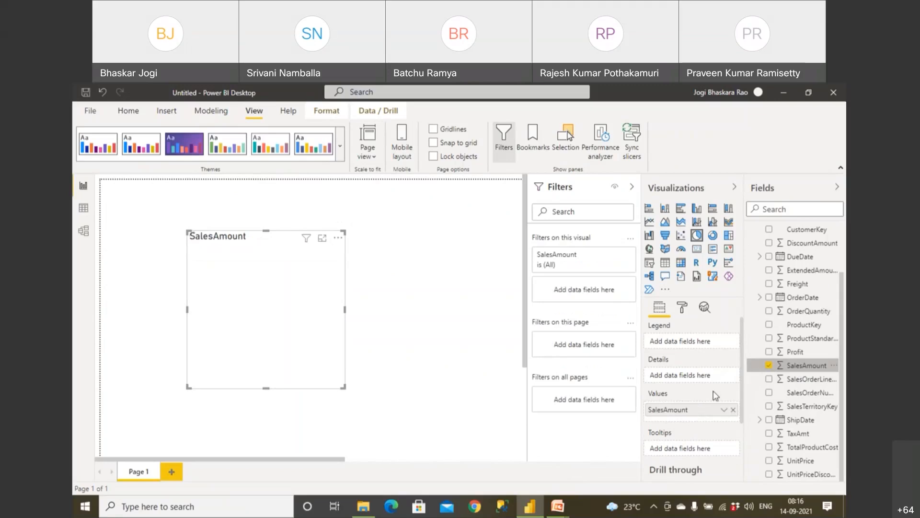
Set ProductName from the Products table as the pie chart's legend, and enlarge and reposition the chart on the page.
{"action": "scroll", "coordinate": [776, 272], "scroll_direction": "up", "scroll_amount": 2}
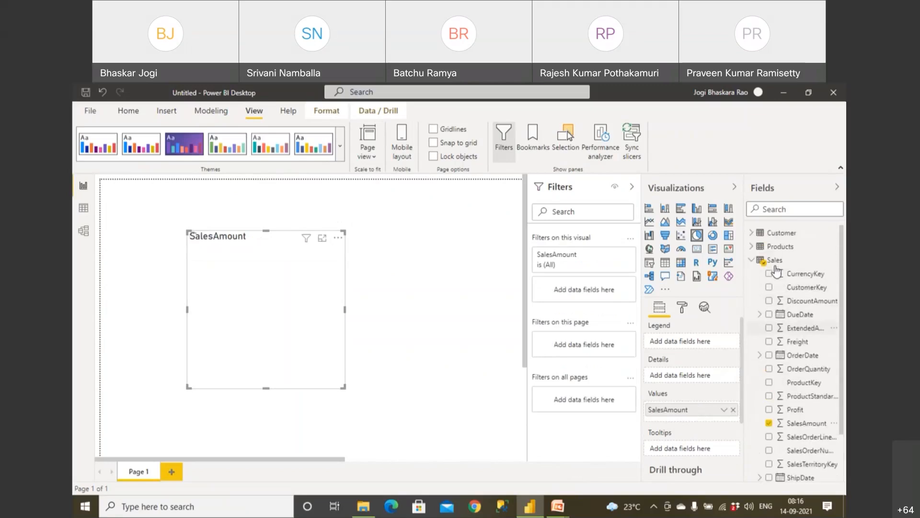
{"action": "left_click", "coordinate": [752, 260]}
{"action": "left_click", "coordinate": [752, 246]}
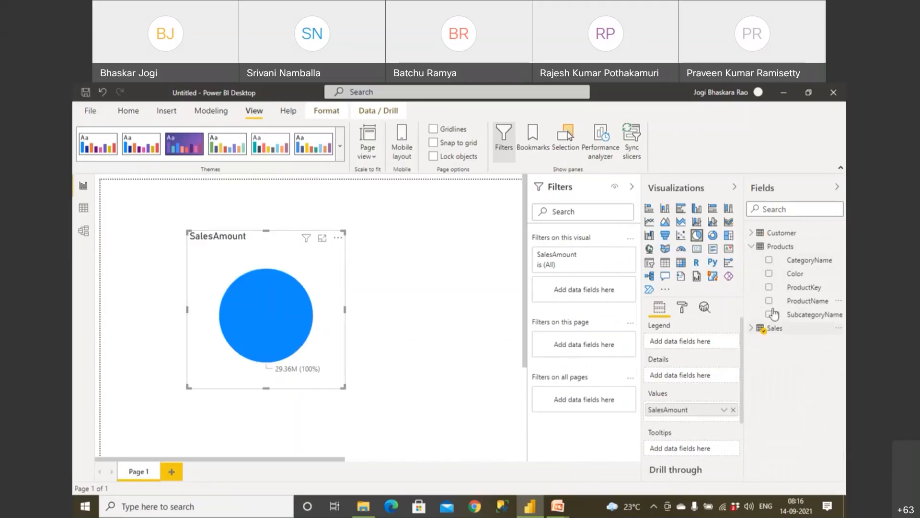
{"action": "left_click_drag", "start_coordinate": [788, 306], "coordinate": [690, 344]}
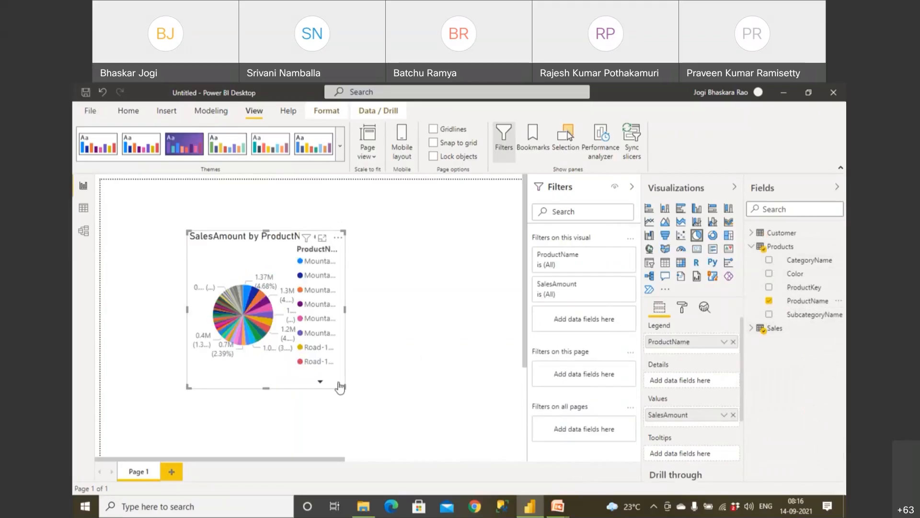
{"action": "left_click_drag", "start_coordinate": [343, 386], "coordinate": [489, 428]}
{"action": "left_click_drag", "start_coordinate": [303, 335], "coordinate": [259, 309]}
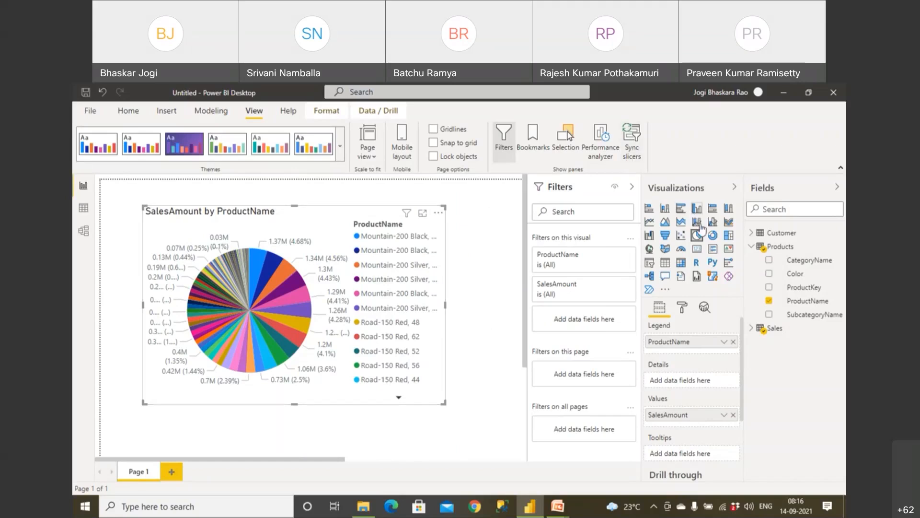
Switch the visual back and forth between donut and pie to compare them, ending with the donut chart.
{"action": "left_click", "coordinate": [714, 236]}
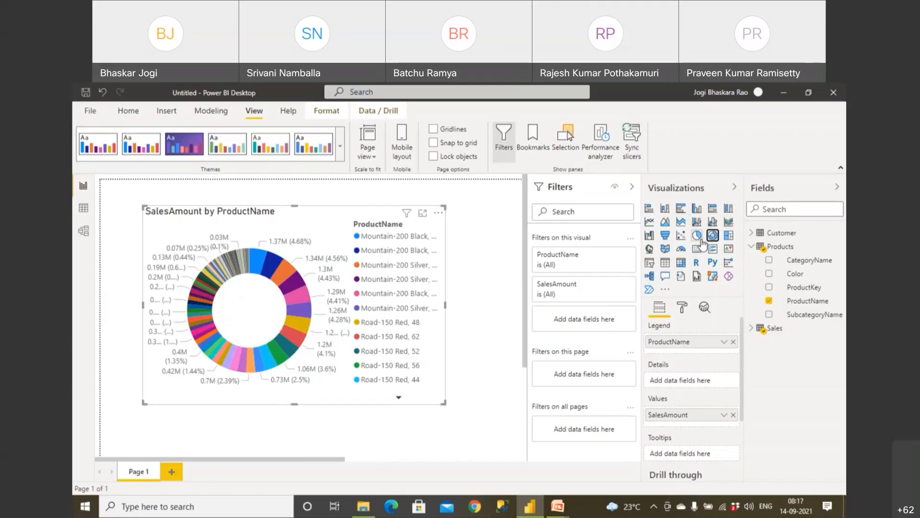
{"action": "left_click", "coordinate": [697, 236]}
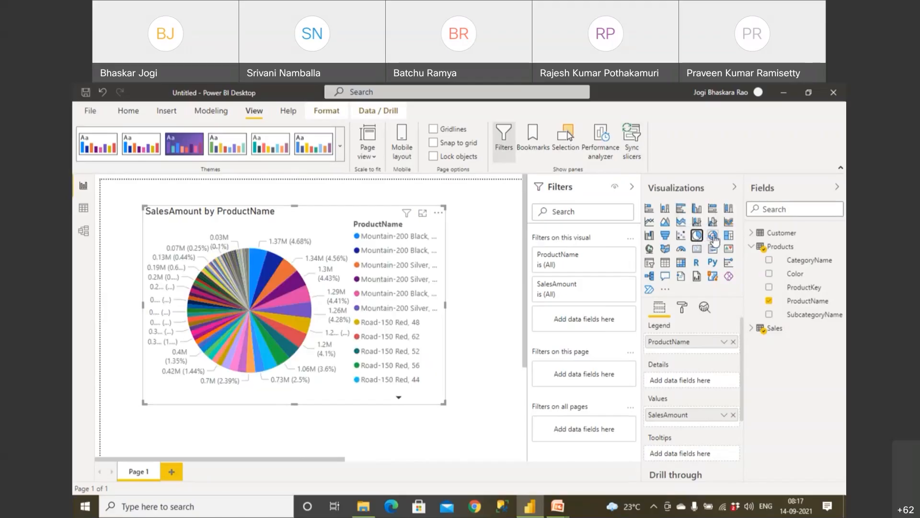
{"action": "left_click", "coordinate": [713, 238]}
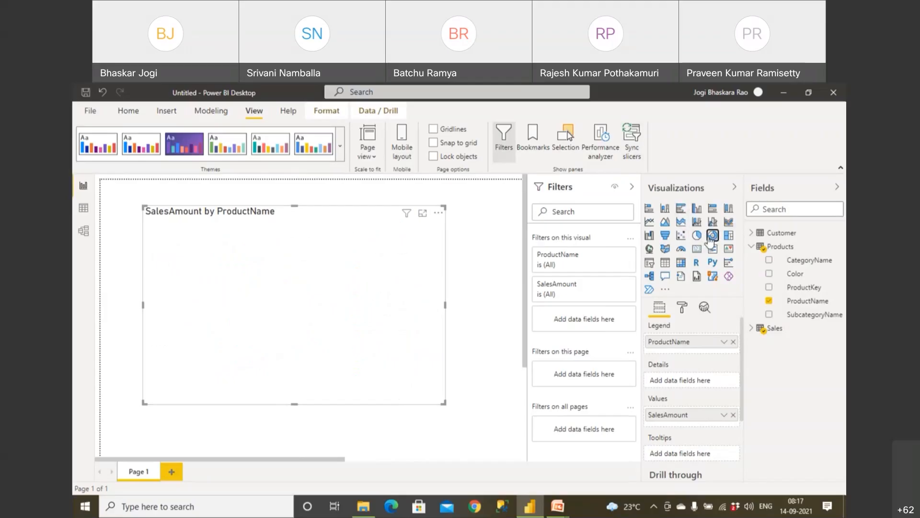
{"action": "left_click", "coordinate": [700, 238]}
{"action": "left_click", "coordinate": [712, 236]}
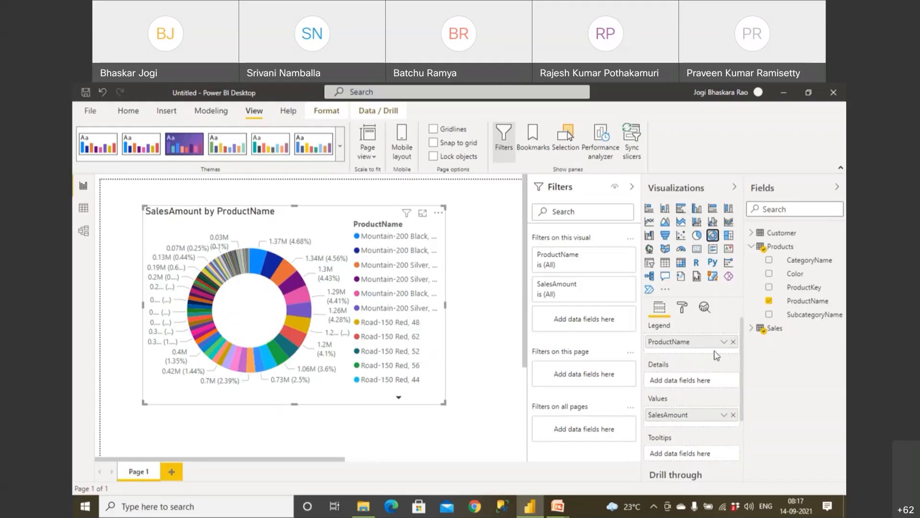
Replace the donut chart's ProductName legend with SubcategoryName, trying CategoryName in between.
{"action": "left_click", "coordinate": [734, 342]}
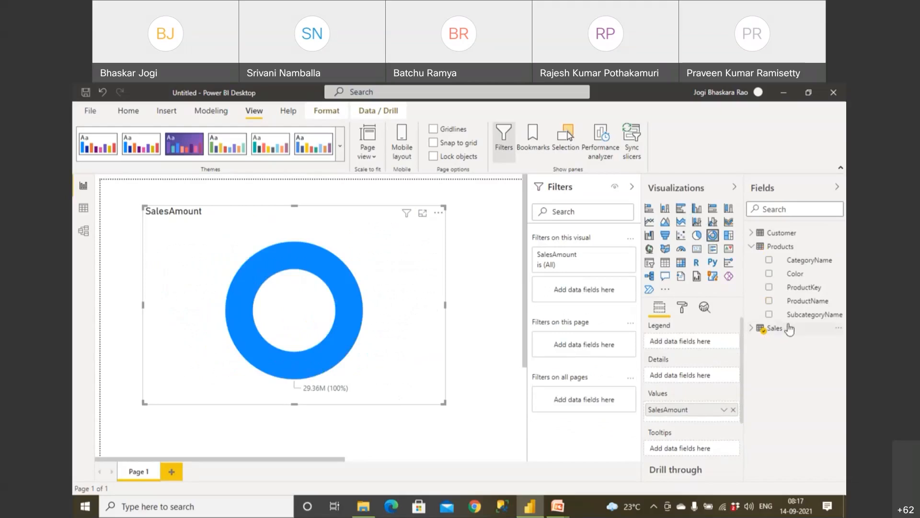
{"action": "left_click_drag", "start_coordinate": [805, 318], "coordinate": [701, 346]}
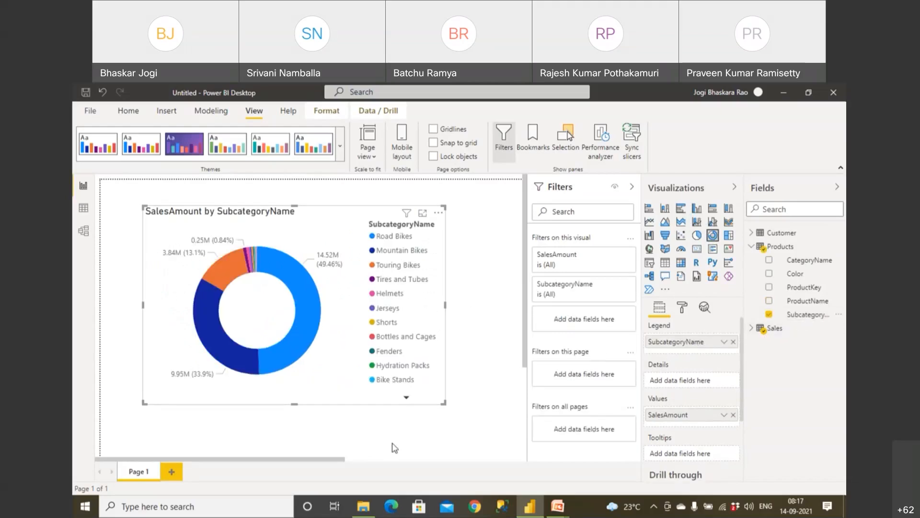
{"action": "left_click", "coordinate": [733, 342]}
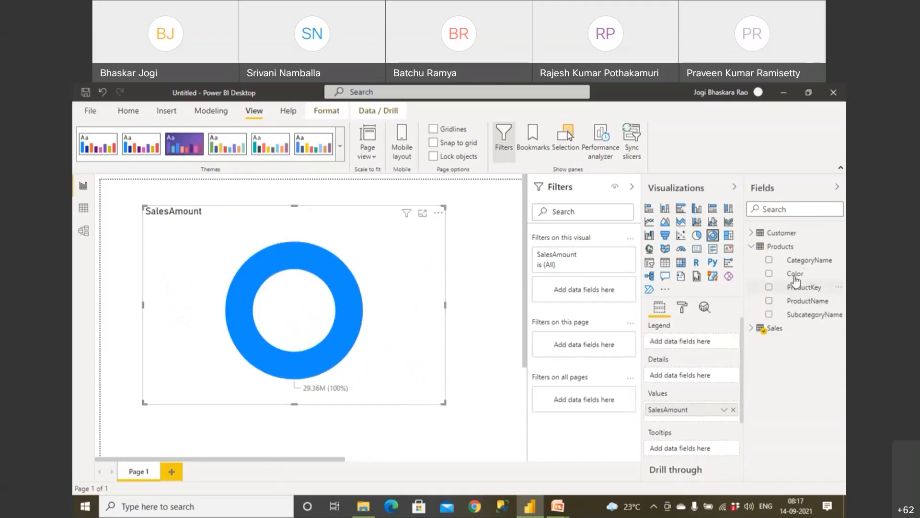
{"action": "left_click_drag", "start_coordinate": [811, 266], "coordinate": [706, 350]}
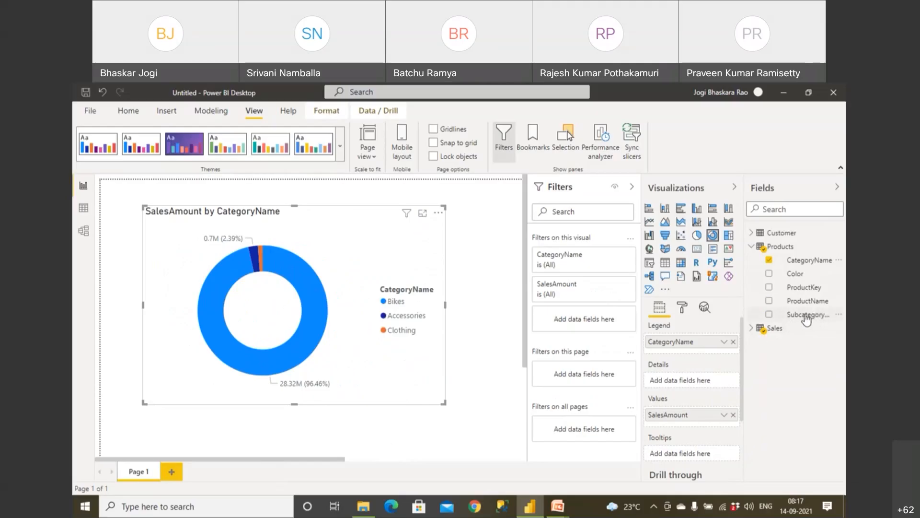
{"action": "left_click", "coordinate": [733, 341]}
{"action": "left_click_drag", "start_coordinate": [801, 319], "coordinate": [704, 342]}
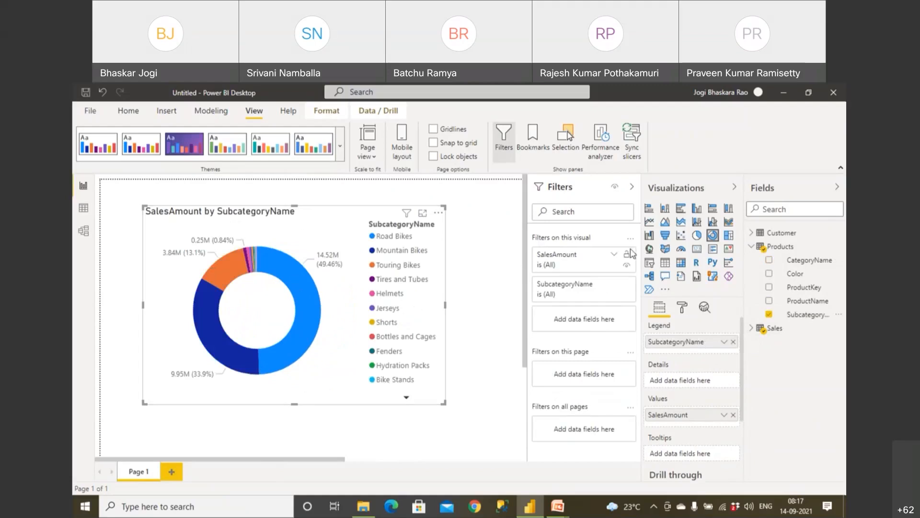
Convert the donut chart into a treemap and enlarge it slightly.
{"action": "left_click", "coordinate": [729, 237]}
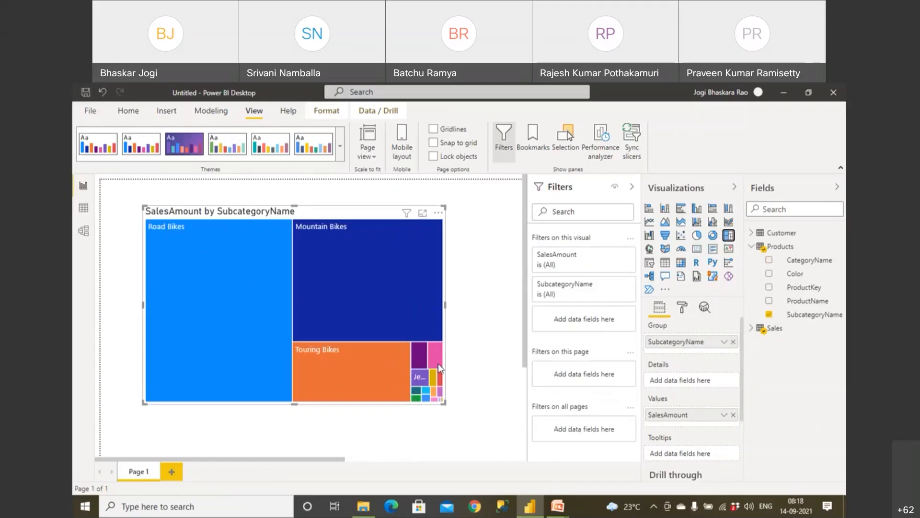
{"action": "left_click_drag", "start_coordinate": [443, 402], "coordinate": [462, 423]}
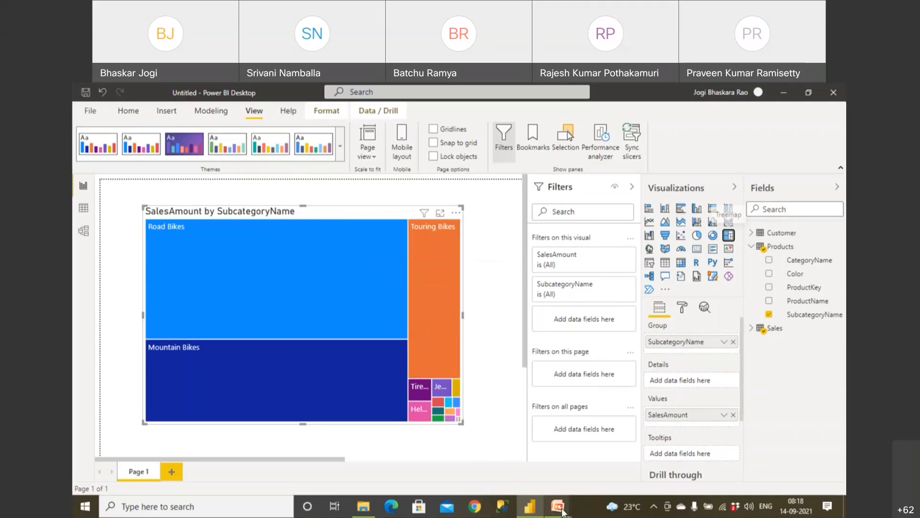
Switch to the PowerPoint slide on Tree Map Visualization to read it, and return to Power BI Desktop.
{"action": "mouse_move", "coordinate": [558, 509]}
{"action": "left_click", "coordinate": [614, 455]}
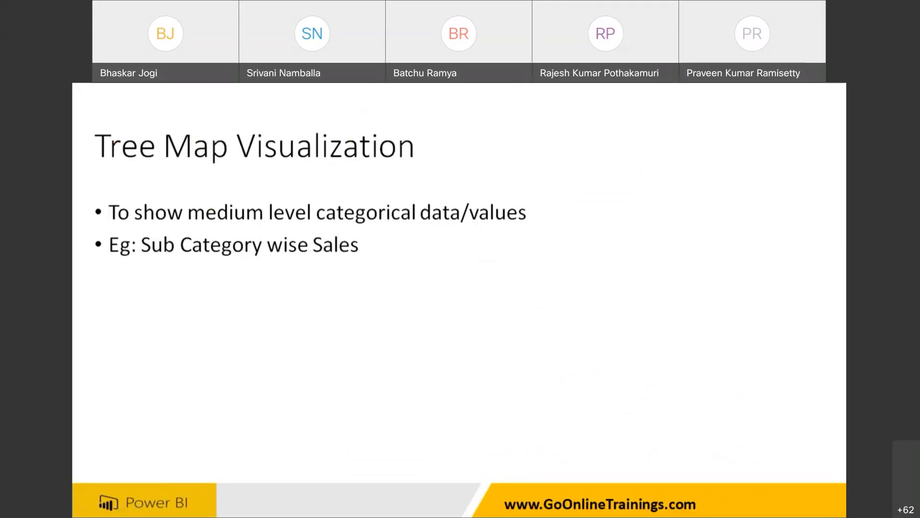
{"action": "key", "text": "alt+Tab"}
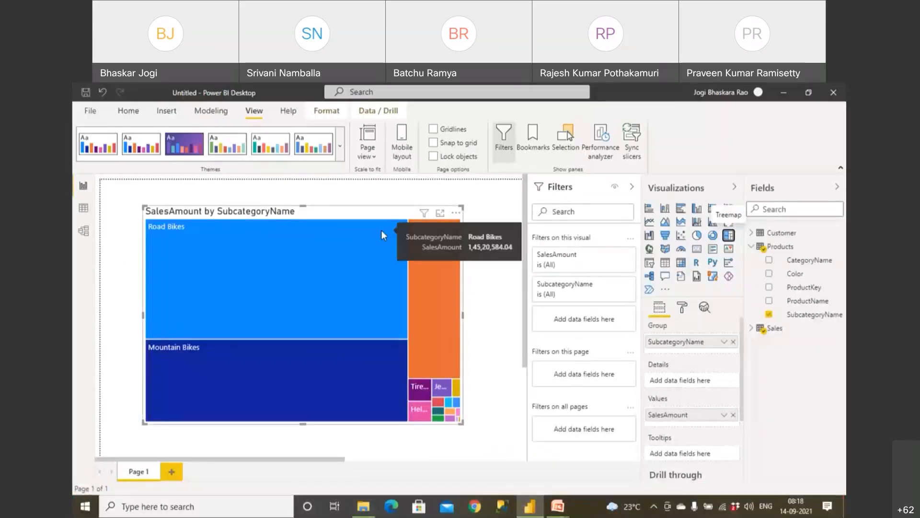
Turn on data labels and the border for the treemap, and return to its field settings.
{"action": "left_click", "coordinate": [683, 312]}
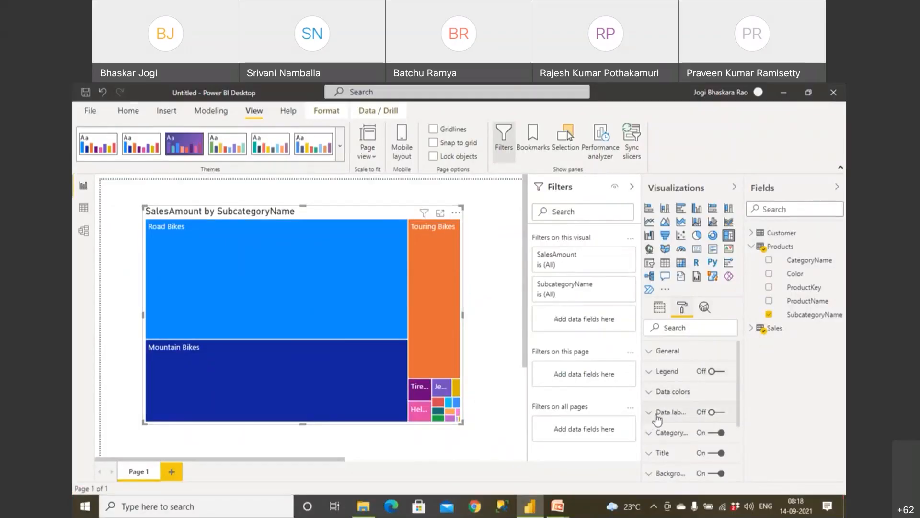
{"action": "left_click", "coordinate": [718, 412]}
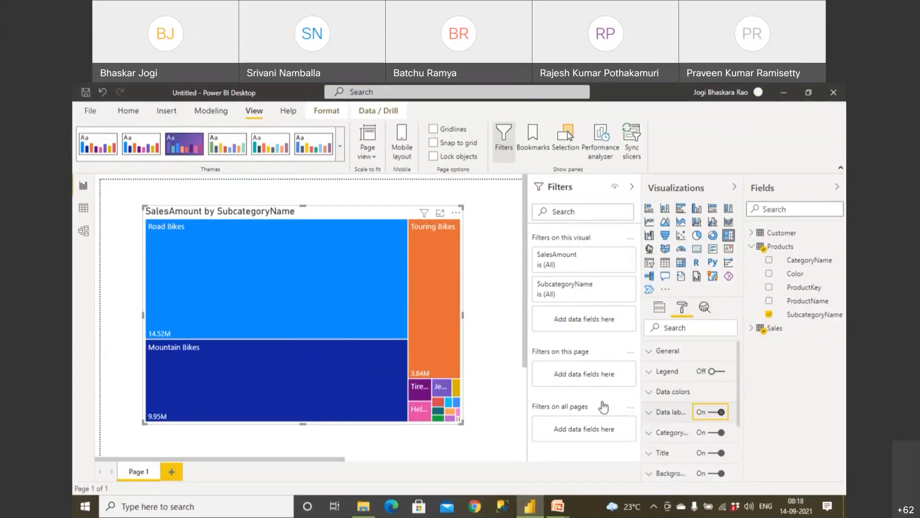
{"action": "scroll", "coordinate": [700, 413], "scroll_direction": "down", "scroll_amount": 3}
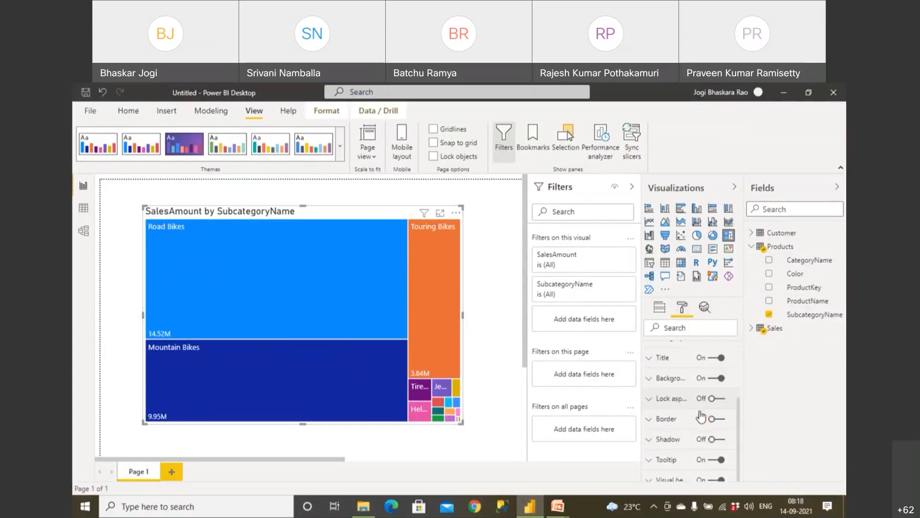
{"action": "left_click", "coordinate": [719, 415]}
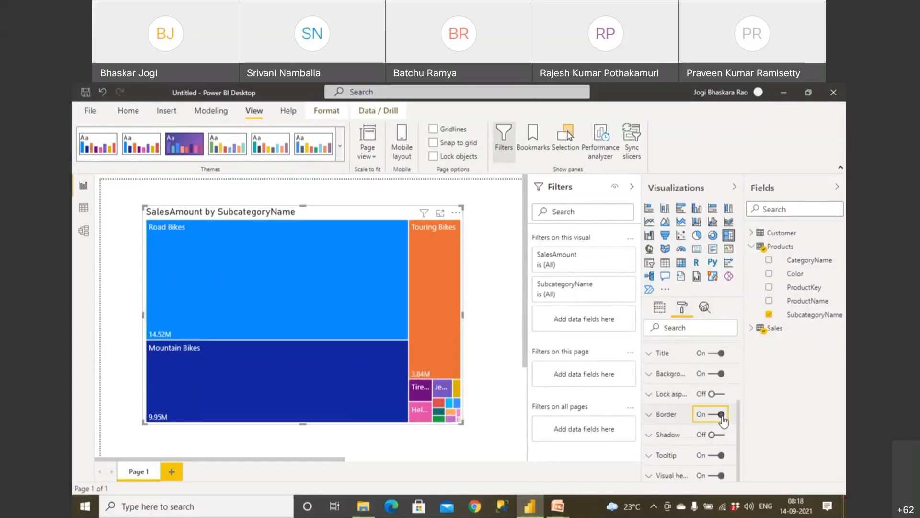
{"action": "left_click", "coordinate": [660, 308]}
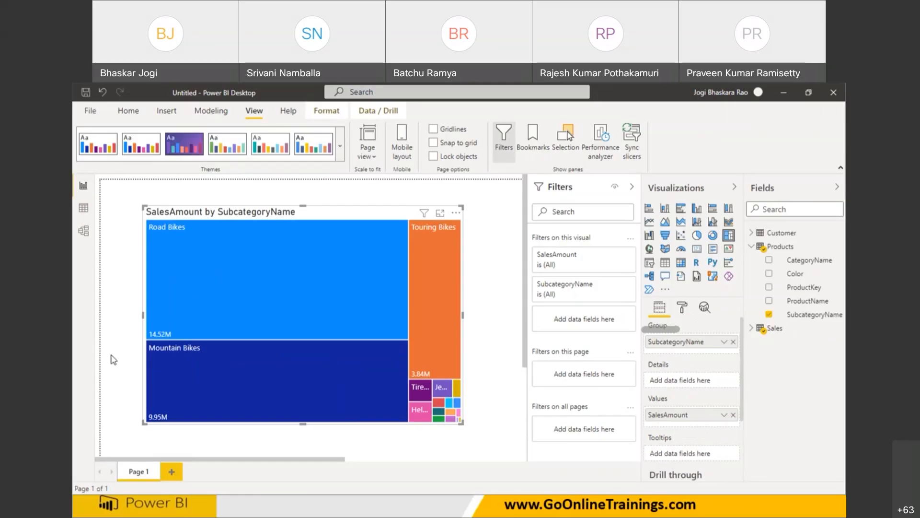
{"action": "left_click_drag", "start_coordinate": [643, 328], "coordinate": [652, 328]}
{"action": "left_click_drag", "start_coordinate": [645, 365], "coordinate": [679, 367]}
{"action": "left_click_drag", "start_coordinate": [643, 328], "coordinate": [667, 329]}
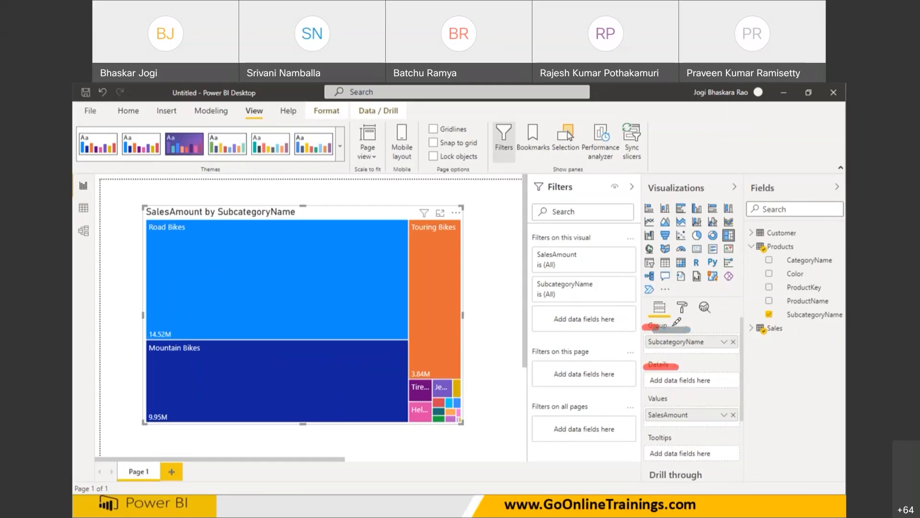
{"action": "left_click_drag", "start_coordinate": [641, 404], "coordinate": [671, 404]}
{"action": "left_click_drag", "start_coordinate": [642, 444], "coordinate": [674, 442]}
{"action": "mouse_move", "coordinate": [638, 308]}
{"action": "left_mouse_down"}
{"action": "mouse_move", "coordinate": [628, 331]}
{"action": "mouse_move", "coordinate": [631, 466]}
{"action": "mouse_move", "coordinate": [645, 475]}
{"action": "left_mouse_up"}
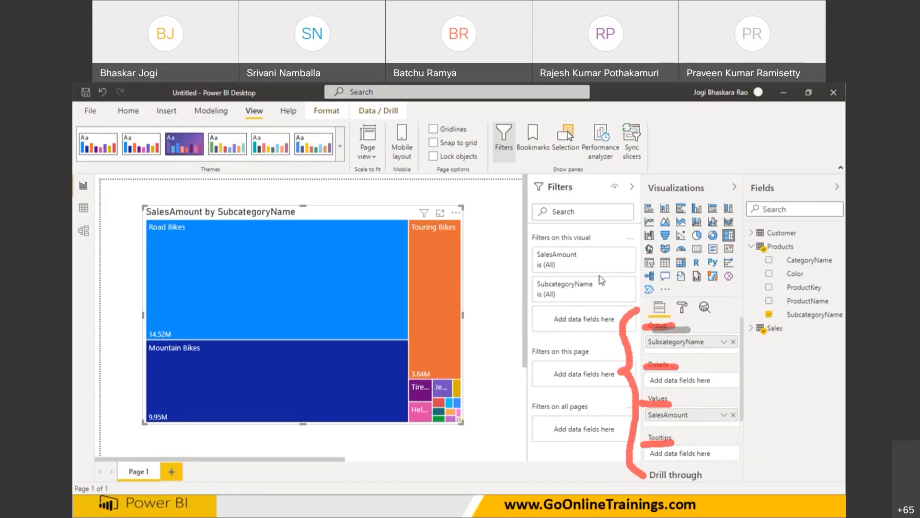
Highlight Road Bikes in the treemap and add Region from the Customer table as its details.
{"action": "left_click", "coordinate": [752, 247]}
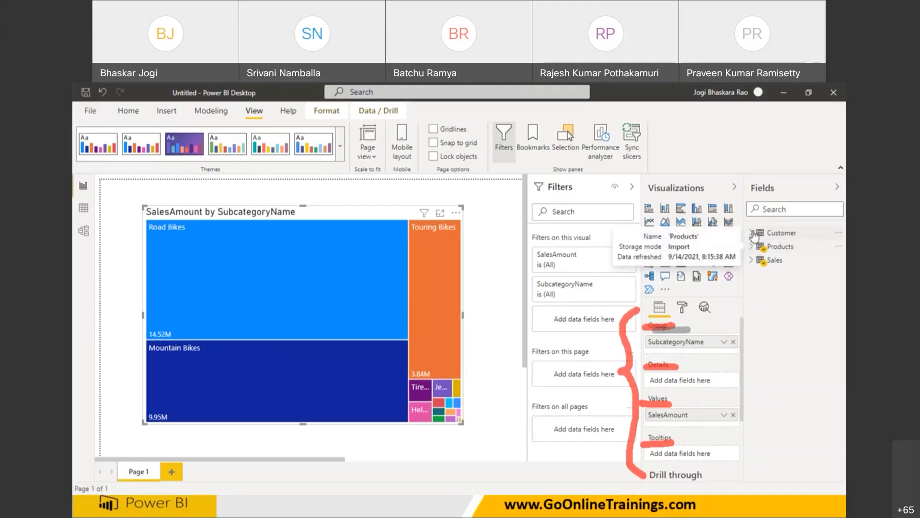
{"action": "left_click", "coordinate": [752, 233]}
{"action": "scroll", "coordinate": [786, 393], "scroll_direction": "down", "scroll_amount": 1}
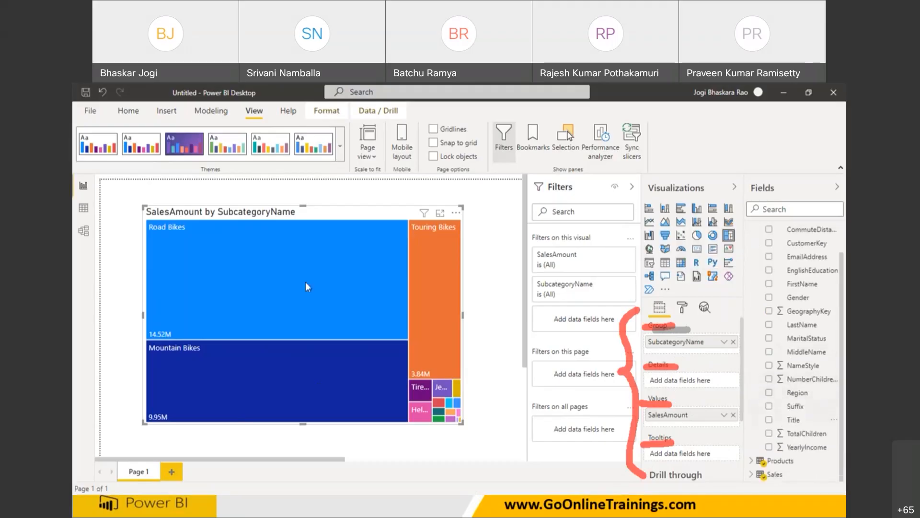
{"action": "left_click", "coordinate": [281, 279]}
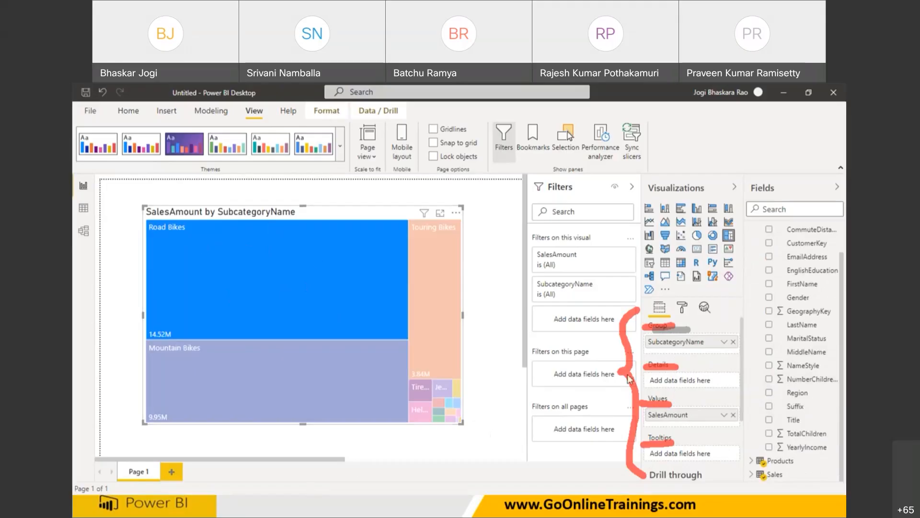
{"action": "left_click", "coordinate": [792, 394]}
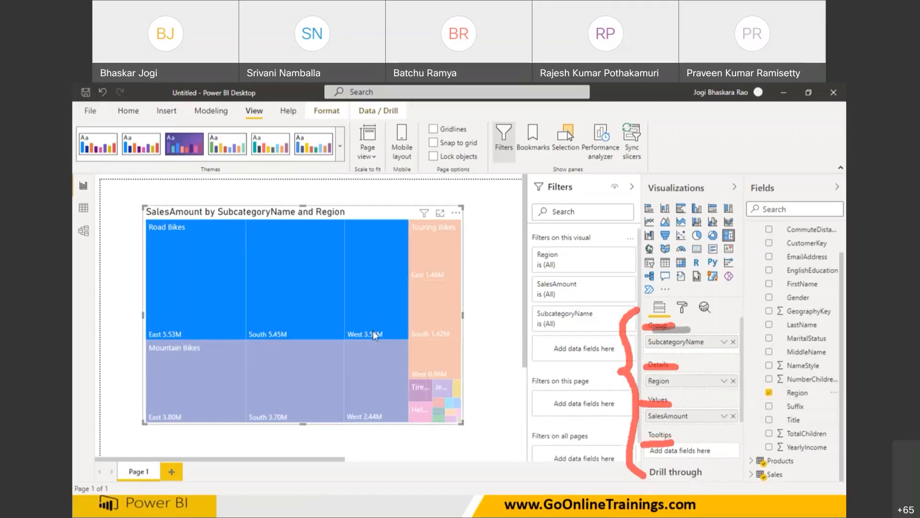
Highlight individual region tiles of Mountain Bikes and Road Bikes in the treemap, finishing with the Road Bikes East tile.
{"action": "left_click", "coordinate": [217, 387]}
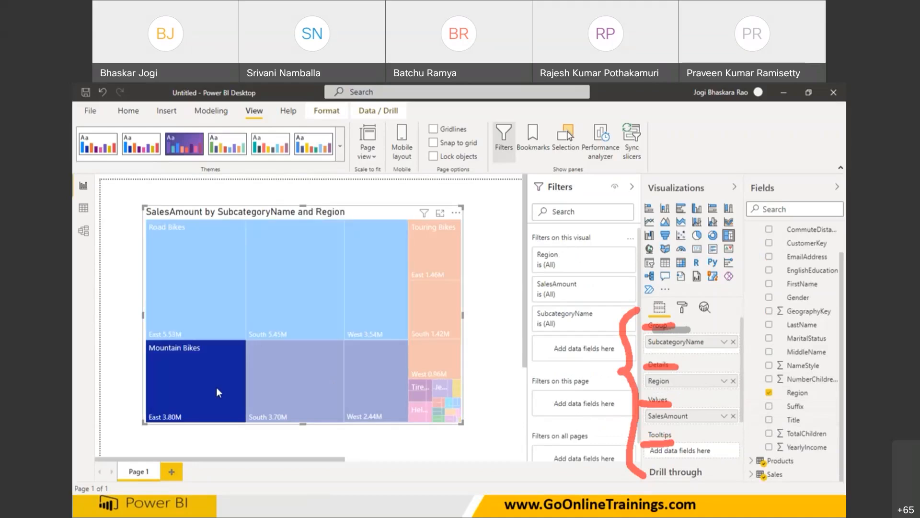
{"action": "left_click", "coordinate": [224, 441]}
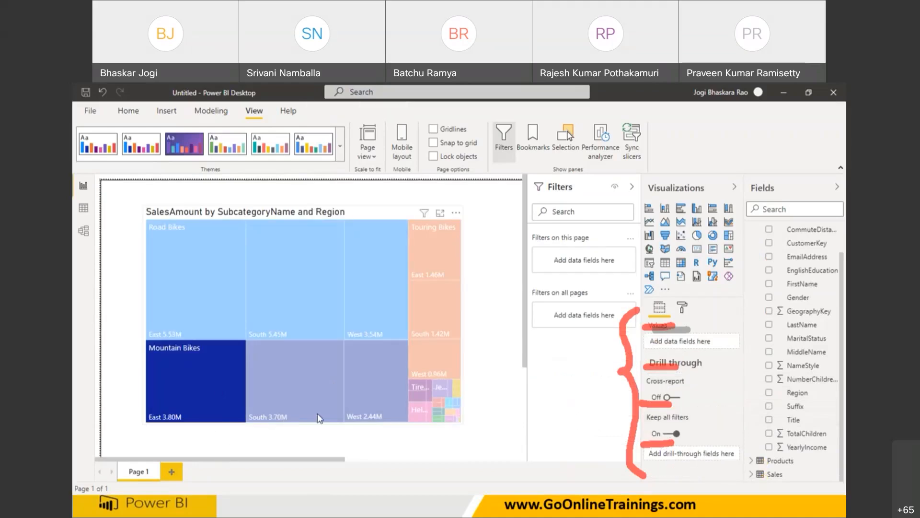
{"action": "mouse_move", "coordinate": [456, 329]}
{"action": "left_click", "coordinate": [243, 274]}
{"action": "left_click", "coordinate": [289, 275]}
{"action": "left_click", "coordinate": [378, 284]}
{"action": "left_click", "coordinate": [375, 361]}
{"action": "left_click", "coordinate": [487, 278]}
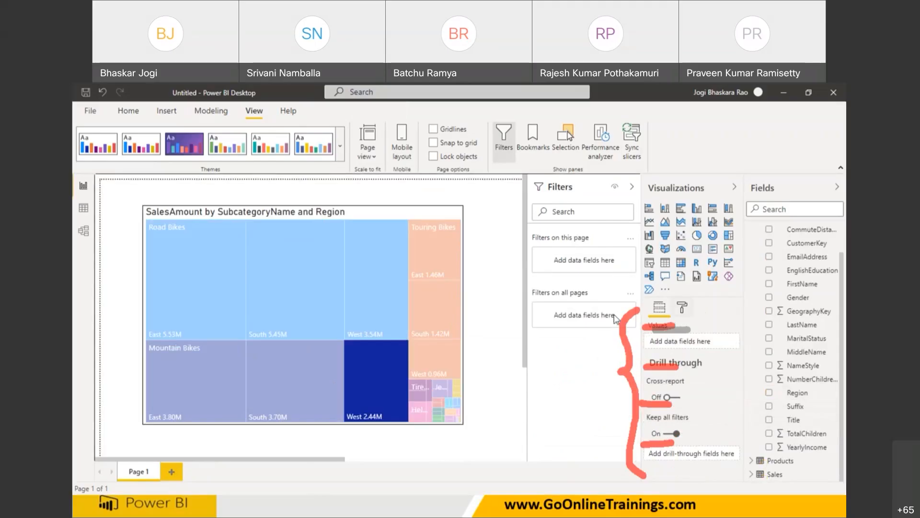
{"action": "left_click", "coordinate": [201, 277]}
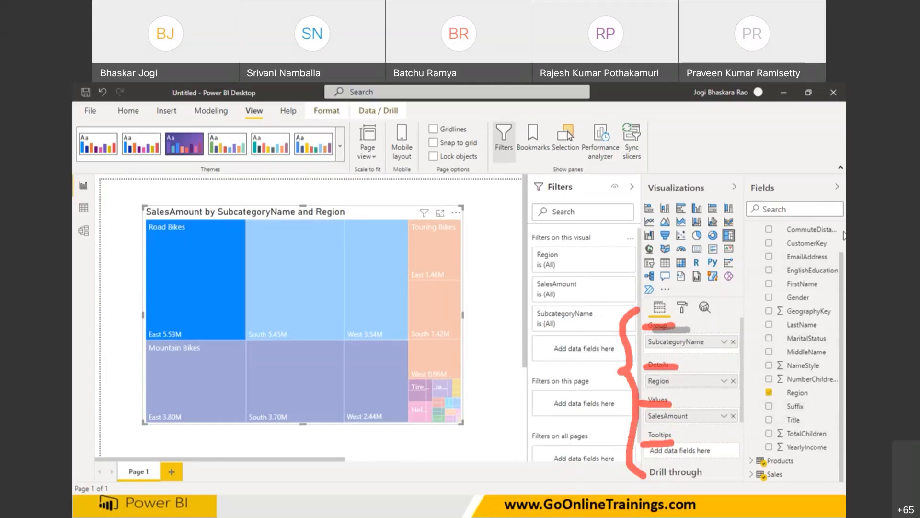
Replace SalesAmount with Profit from the Sales table as the treemap's values.
{"action": "scroll", "coordinate": [815, 235], "scroll_direction": "up", "scroll_amount": 2}
{"action": "left_click", "coordinate": [751, 232]}
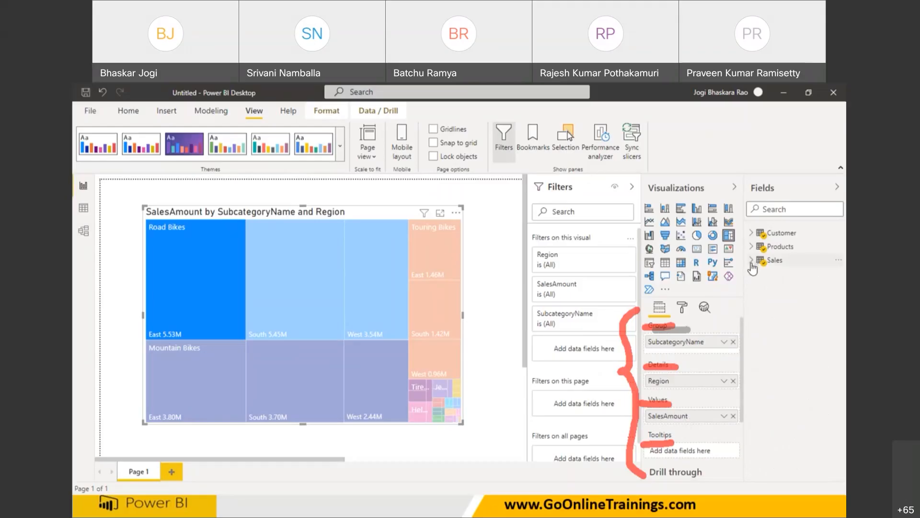
{"action": "left_click", "coordinate": [751, 262]}
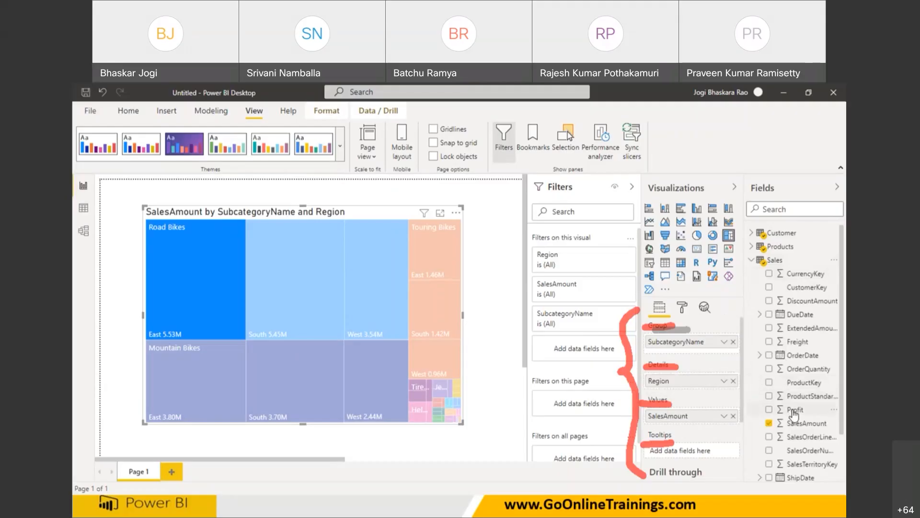
{"action": "left_click_drag", "start_coordinate": [793, 411], "coordinate": [695, 422]}
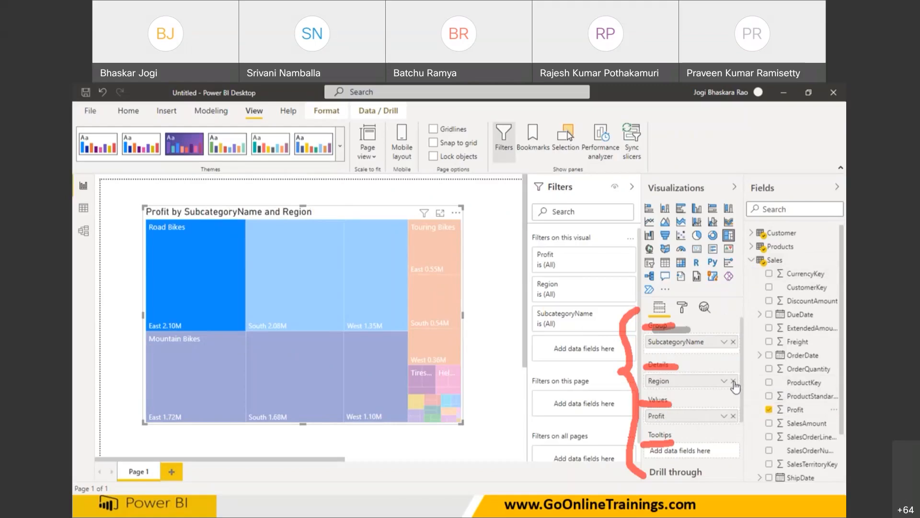
Remove Region from the treemap's details and add SalesAmount as a second value, highlighting Road Bikes.
{"action": "left_click", "coordinate": [733, 381]}
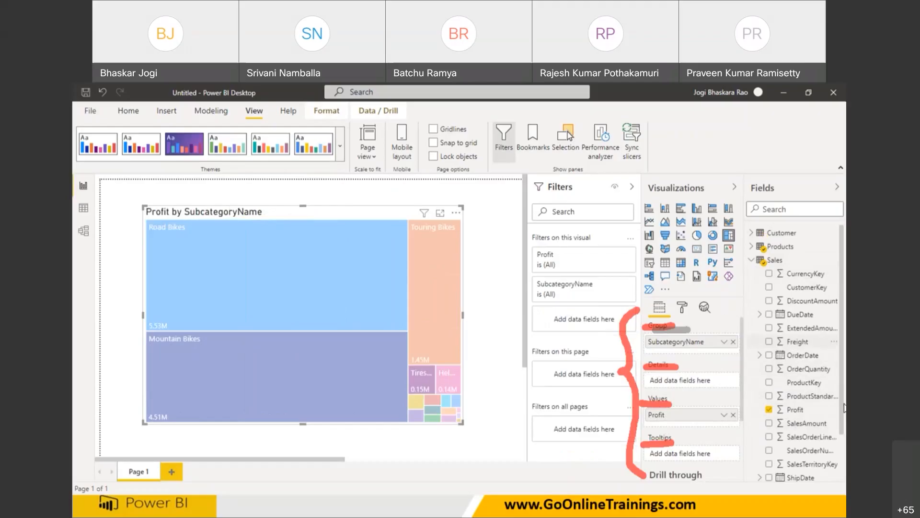
{"action": "left_click_drag", "start_coordinate": [808, 427], "coordinate": [684, 428]}
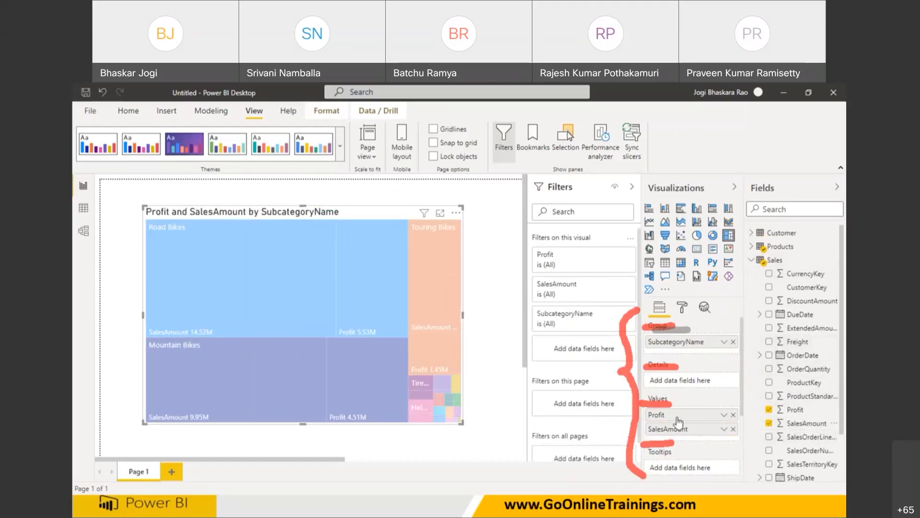
{"action": "left_click", "coordinate": [250, 290]}
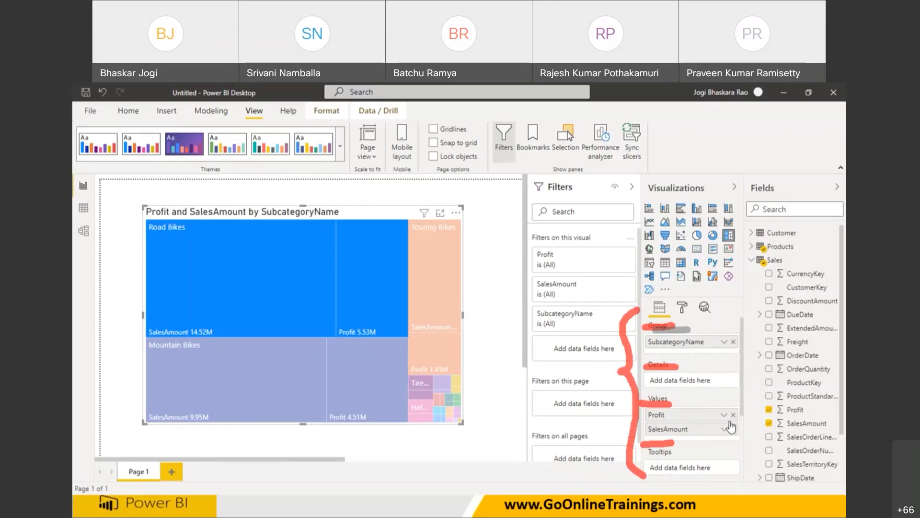
Try to add Region from the Customer table as details alongside two values, and remove SalesAmount from the values.
{"action": "left_click", "coordinate": [751, 260]}
{"action": "left_click", "coordinate": [752, 232]}
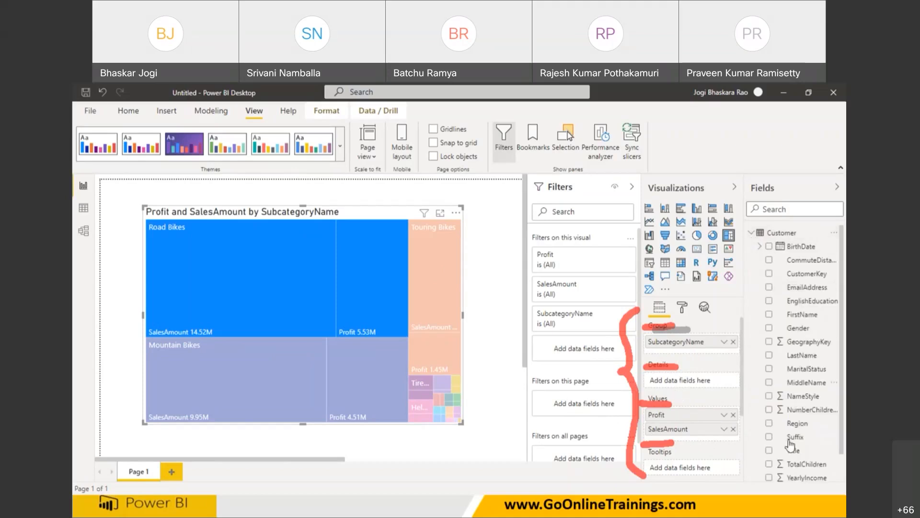
{"action": "left_click_drag", "start_coordinate": [795, 424], "coordinate": [697, 382]}
{"action": "left_click", "coordinate": [733, 429]}
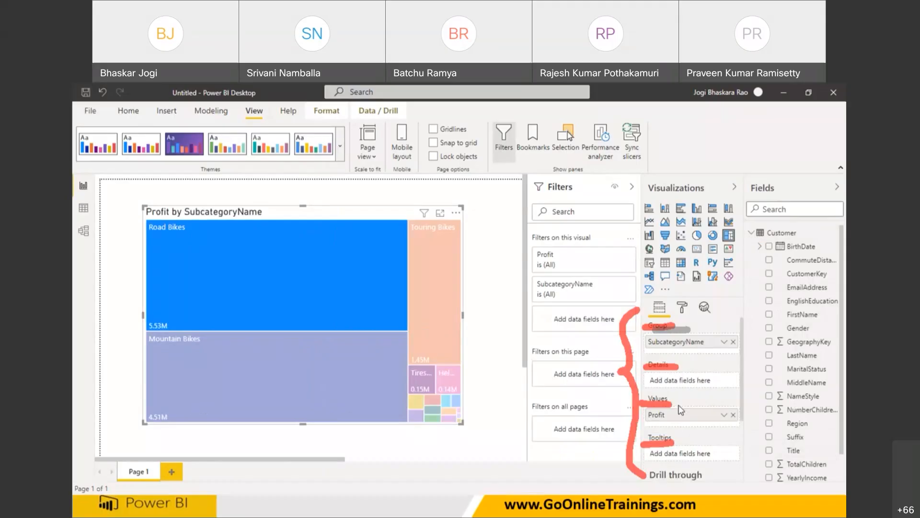
Add SalesAmount beside Profit in the treemap's values again and retry adding Region as its details.
{"action": "left_click", "coordinate": [752, 234]}
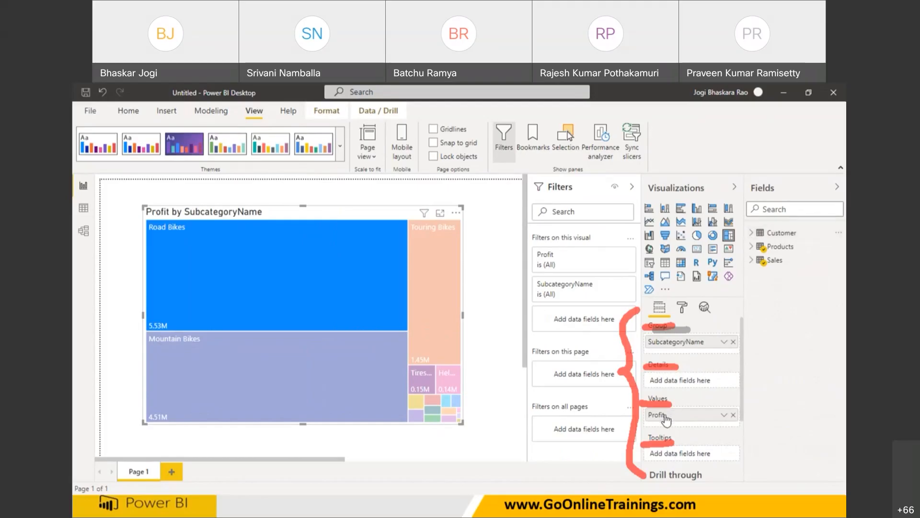
{"action": "left_click", "coordinate": [752, 261]}
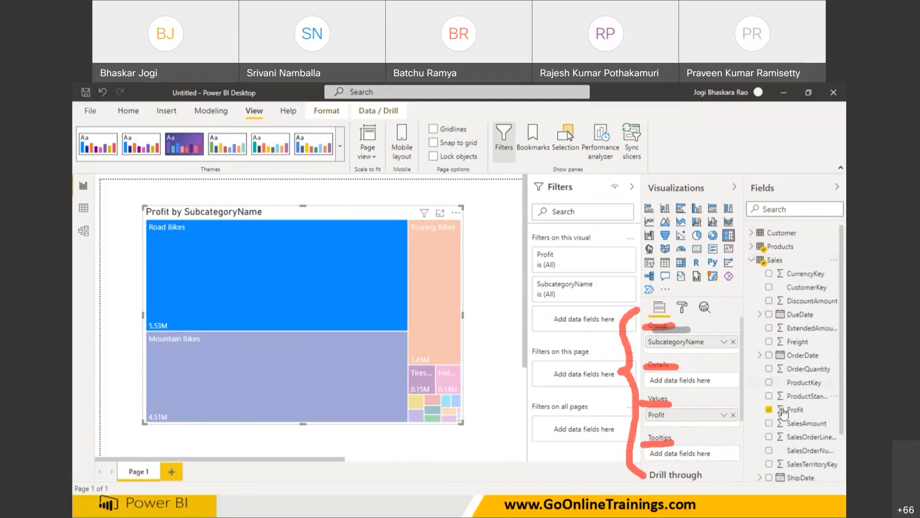
{"action": "left_click_drag", "start_coordinate": [796, 423], "coordinate": [703, 428]}
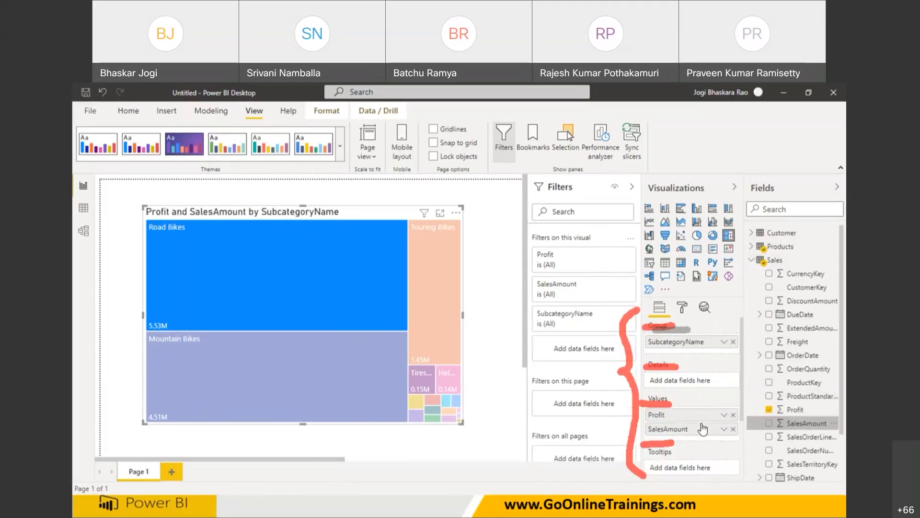
{"action": "left_click", "coordinate": [751, 259]}
{"action": "left_click", "coordinate": [751, 233]}
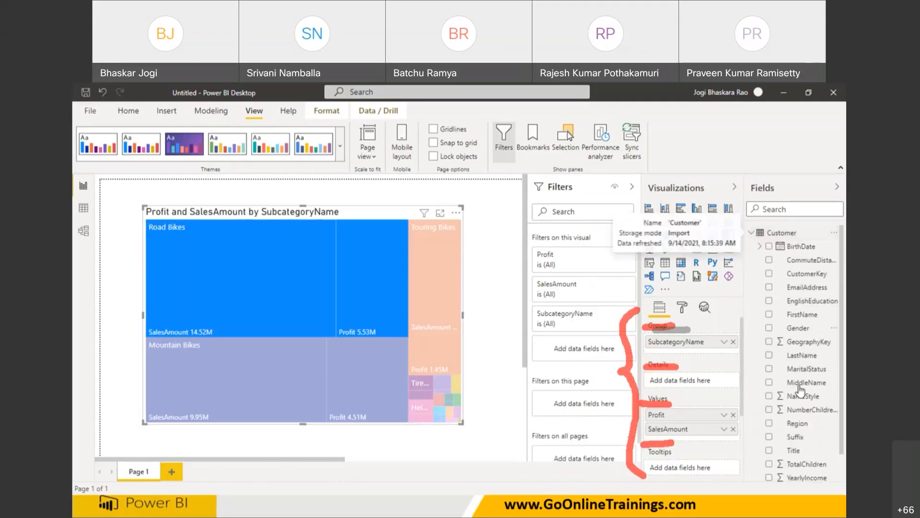
{"action": "left_click_drag", "start_coordinate": [799, 423], "coordinate": [693, 382]}
{"action": "left_click_drag", "start_coordinate": [798, 424], "coordinate": [693, 385]}
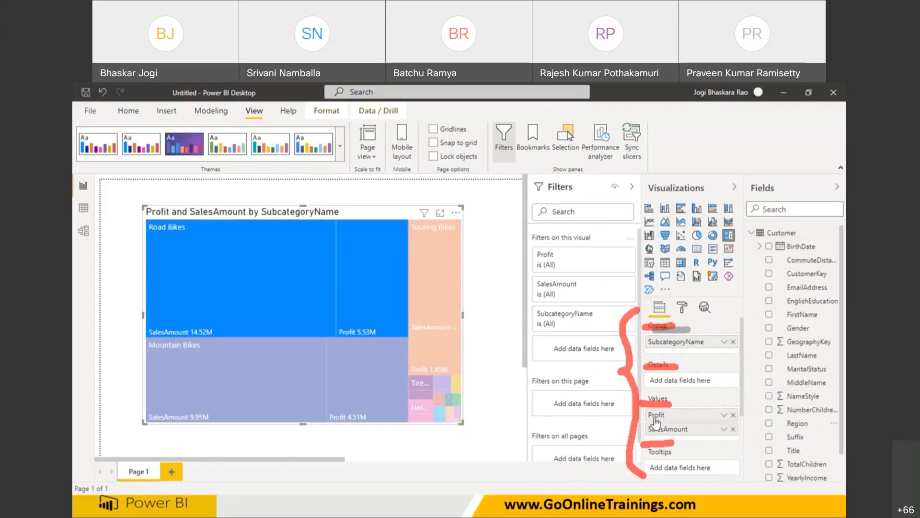
Remove Profit from the treemap's values and add Region from the Customer table as its details.
{"action": "left_click", "coordinate": [733, 415]}
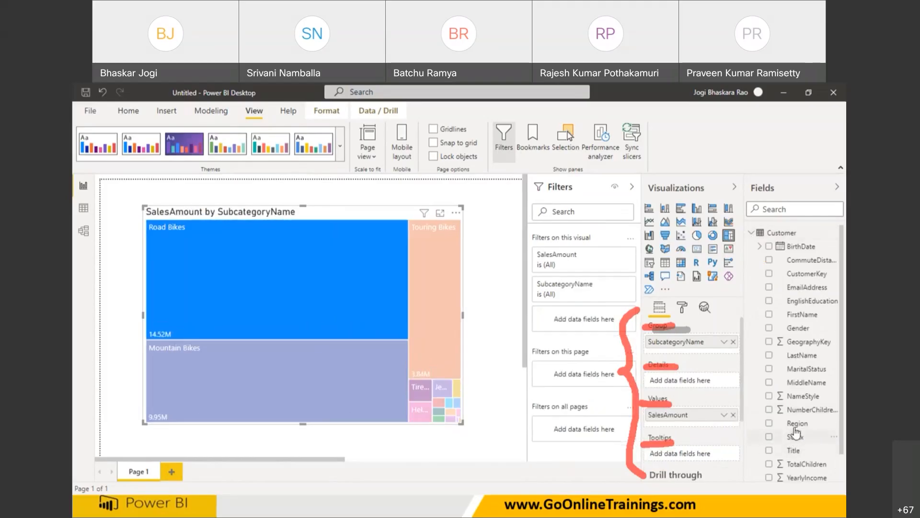
{"action": "left_click_drag", "start_coordinate": [794, 425], "coordinate": [694, 384]}
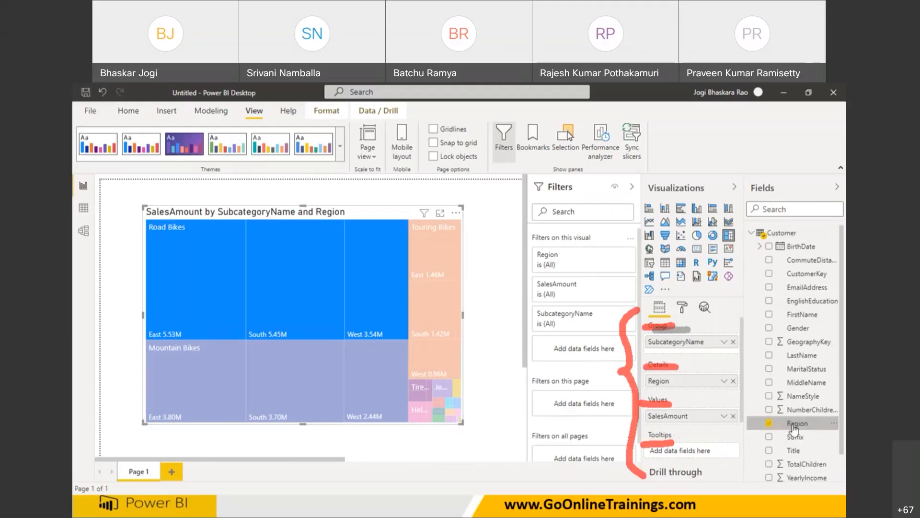
Add Freight and Profit from the Sales table as treemap tooltips and check them on the Road Bikes region tiles.
{"action": "left_click", "coordinate": [751, 233]}
{"action": "left_click", "coordinate": [751, 259]}
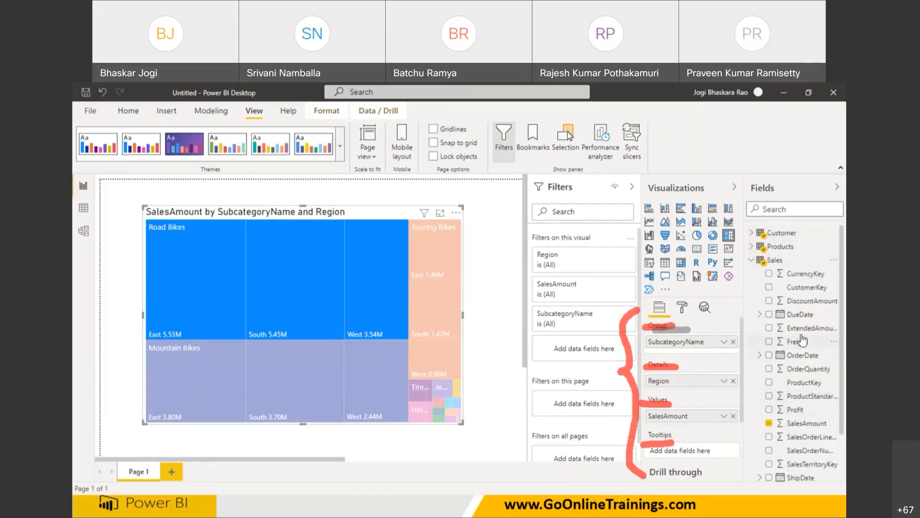
{"action": "left_click_drag", "start_coordinate": [799, 347], "coordinate": [667, 452]}
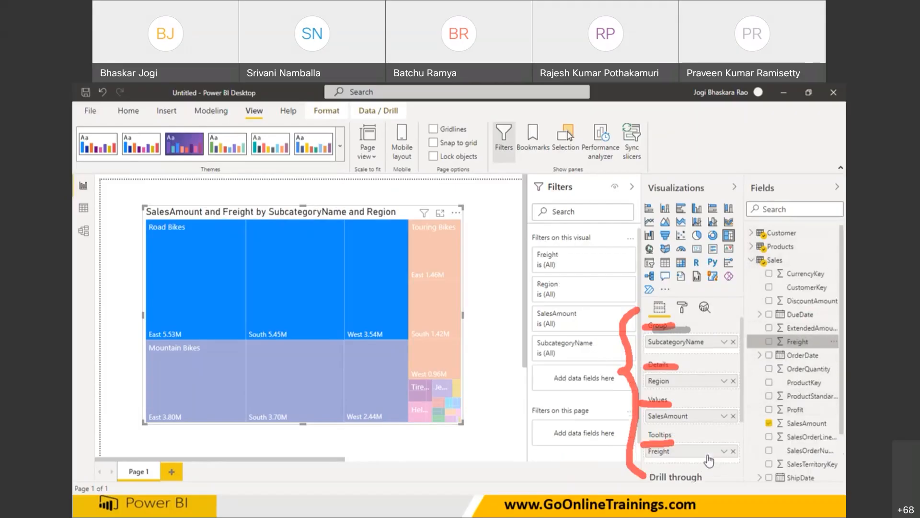
{"action": "mouse_move", "coordinate": [220, 281]}
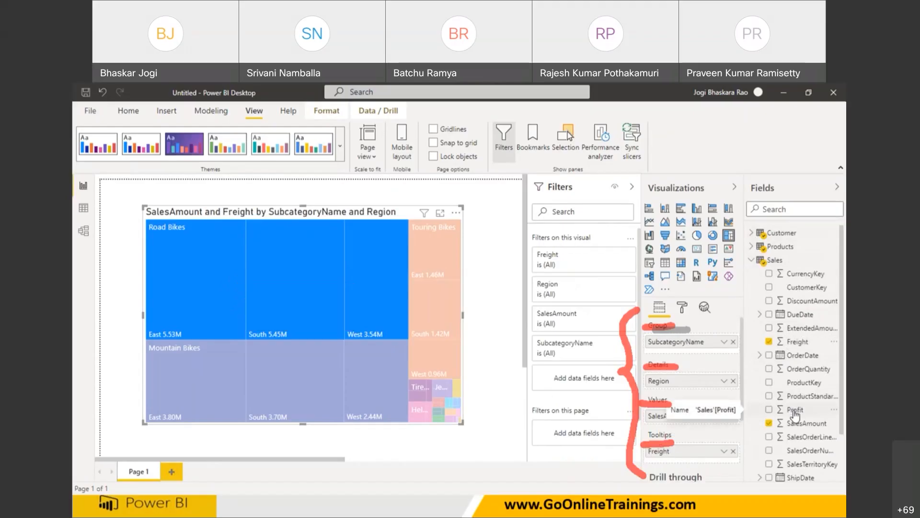
{"action": "left_click_drag", "start_coordinate": [796, 414], "coordinate": [690, 464]}
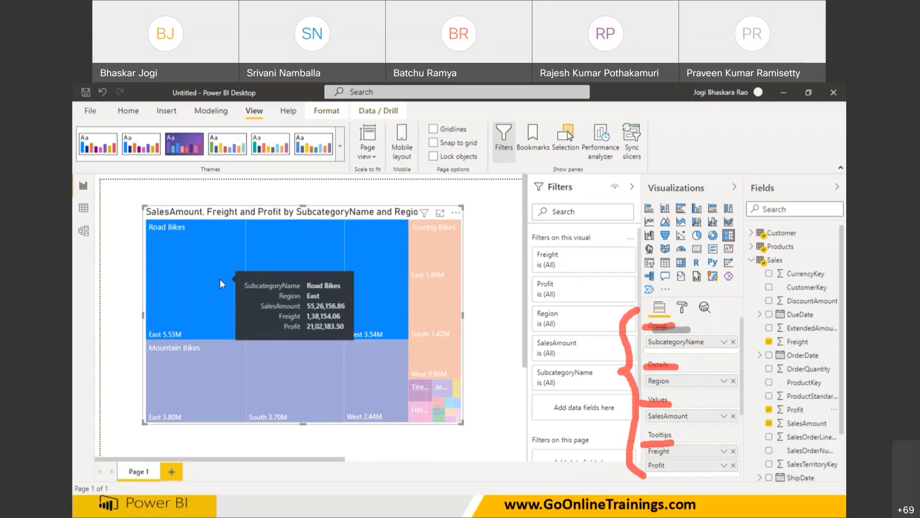
{"action": "mouse_move", "coordinate": [281, 268]}
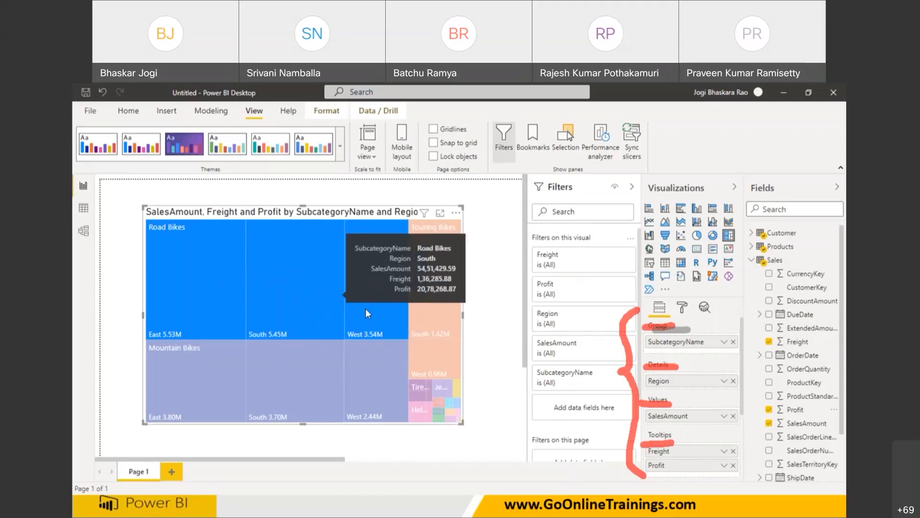
{"action": "mouse_move", "coordinate": [376, 313]}
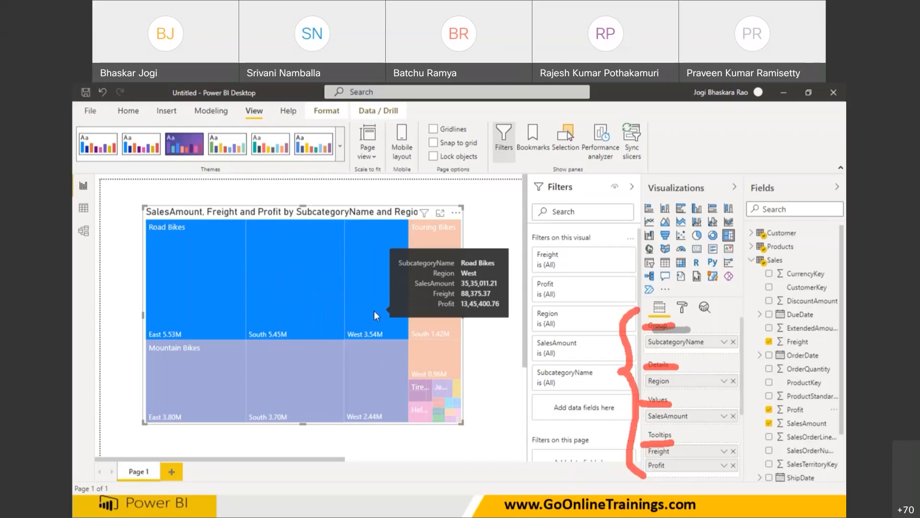
Open the treemap's data color formatting and change the Road Bikes color to pink.
{"action": "left_click", "coordinate": [682, 307]}
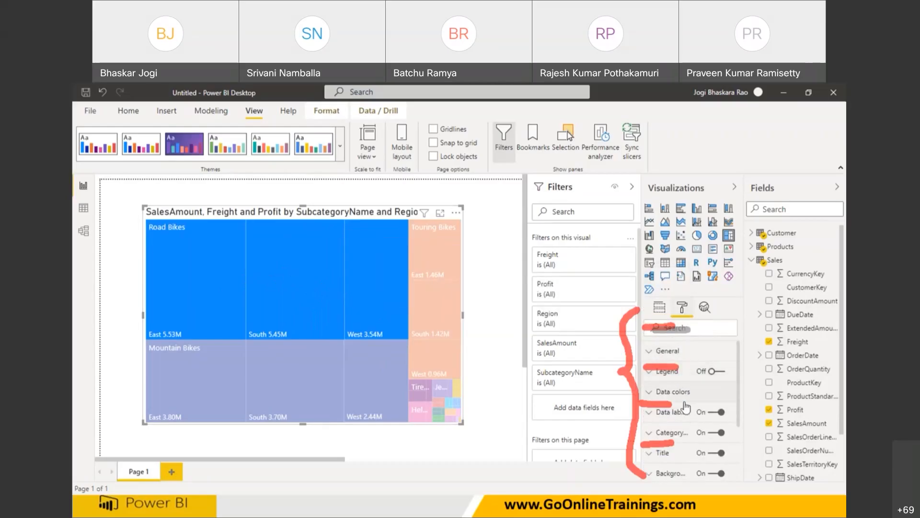
{"action": "left_click_drag", "start_coordinate": [739, 427], "coordinate": [729, 384]}
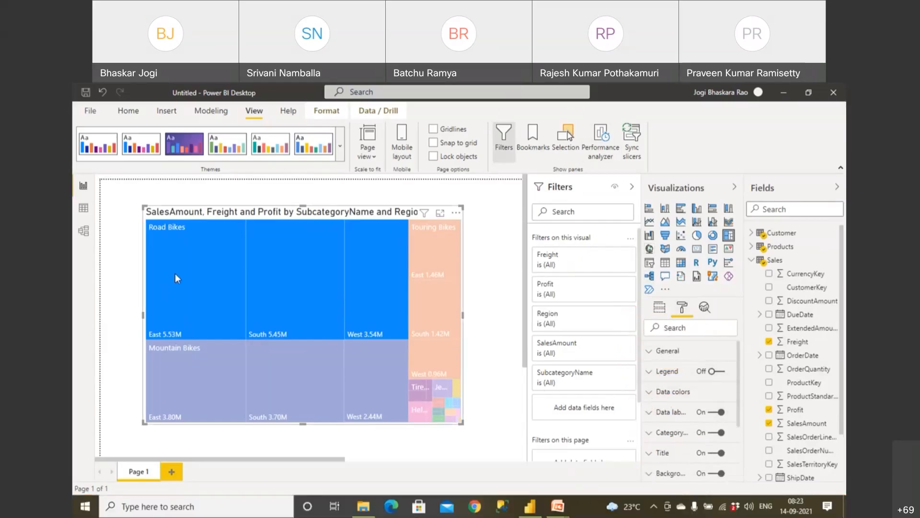
{"action": "left_click", "coordinate": [655, 400]}
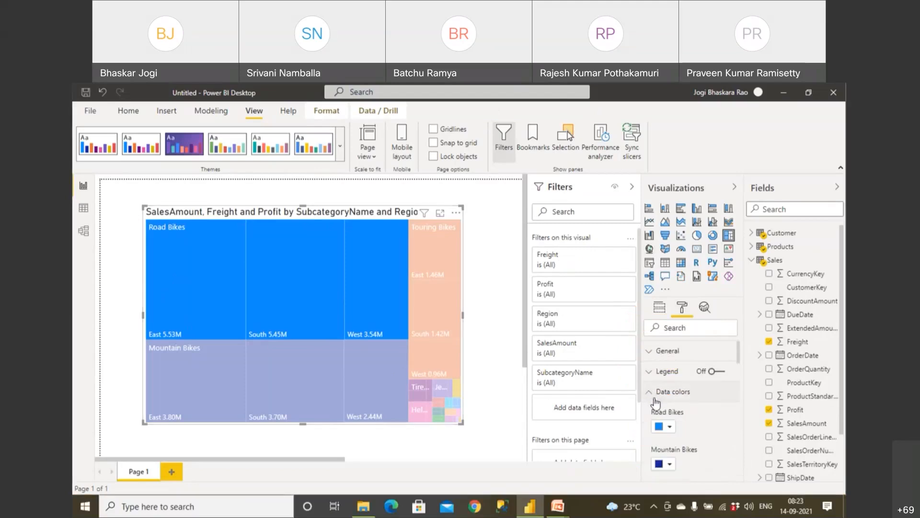
{"action": "left_click", "coordinate": [669, 428]}
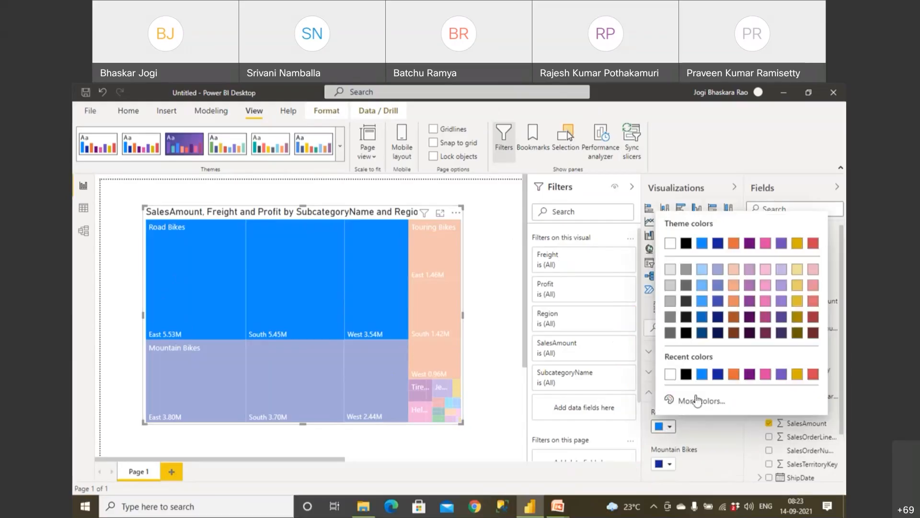
{"action": "left_click", "coordinate": [765, 374]}
Set the Mountain Bikes color to orange and the Touring Bikes color to golden yellow.
{"action": "scroll", "coordinate": [691, 458], "scroll_direction": "down", "scroll_amount": 1}
{"action": "left_click", "coordinate": [671, 407]}
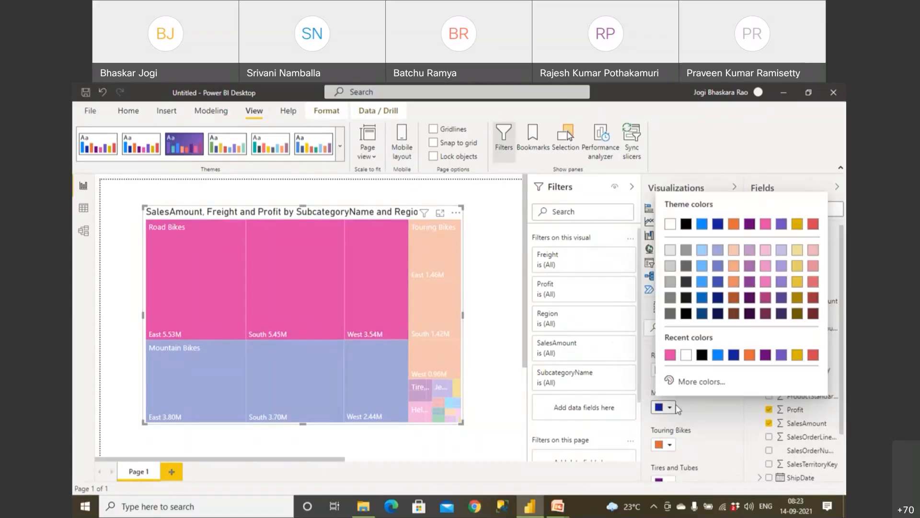
{"action": "left_click", "coordinate": [749, 355]}
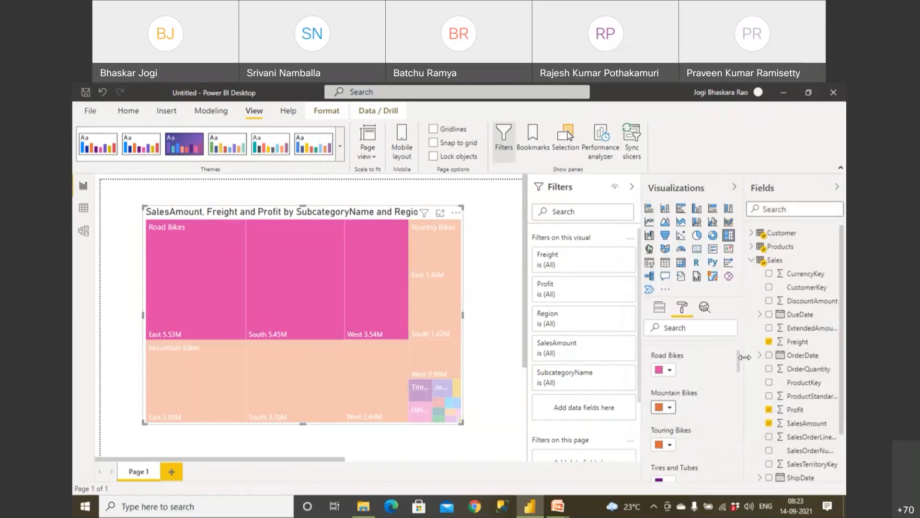
{"action": "left_click", "coordinate": [670, 444]}
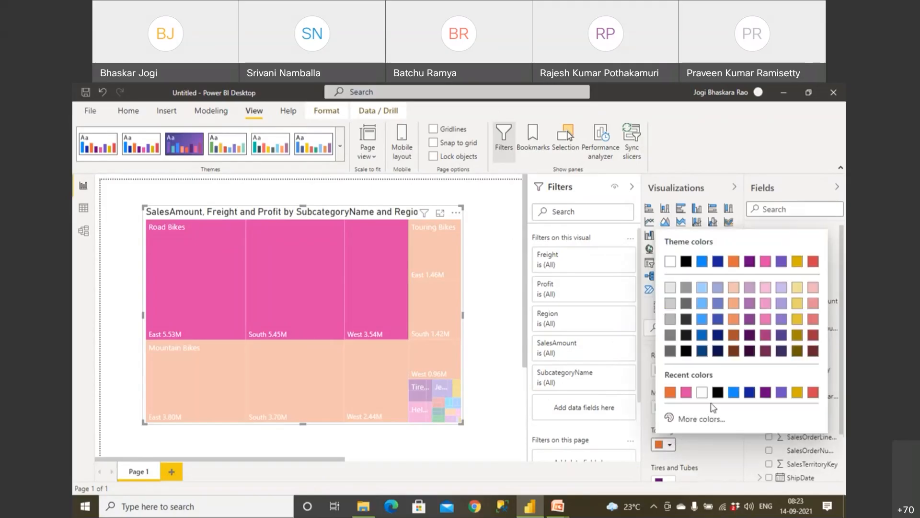
{"action": "left_click", "coordinate": [797, 393]}
{"action": "scroll", "coordinate": [685, 418], "scroll_direction": "down", "scroll_amount": 3}
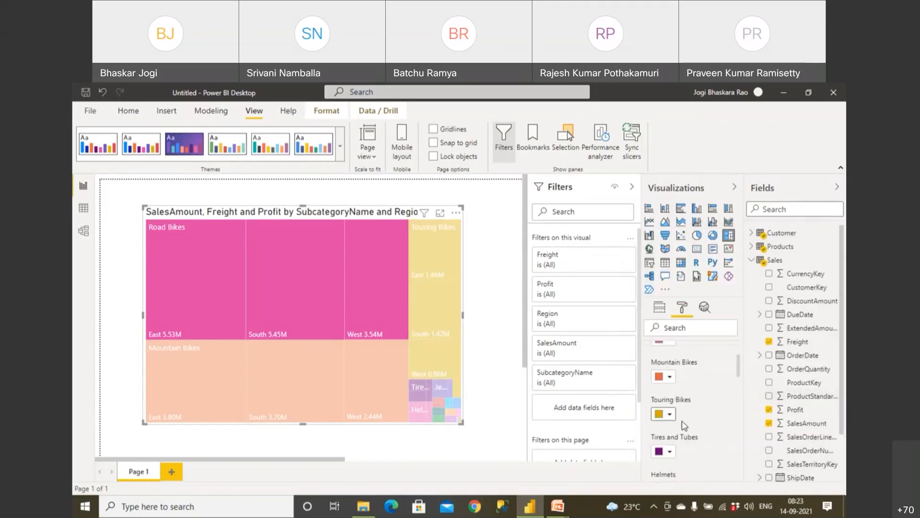
{"action": "scroll", "coordinate": [684, 424], "scroll_direction": "down", "scroll_amount": 15}
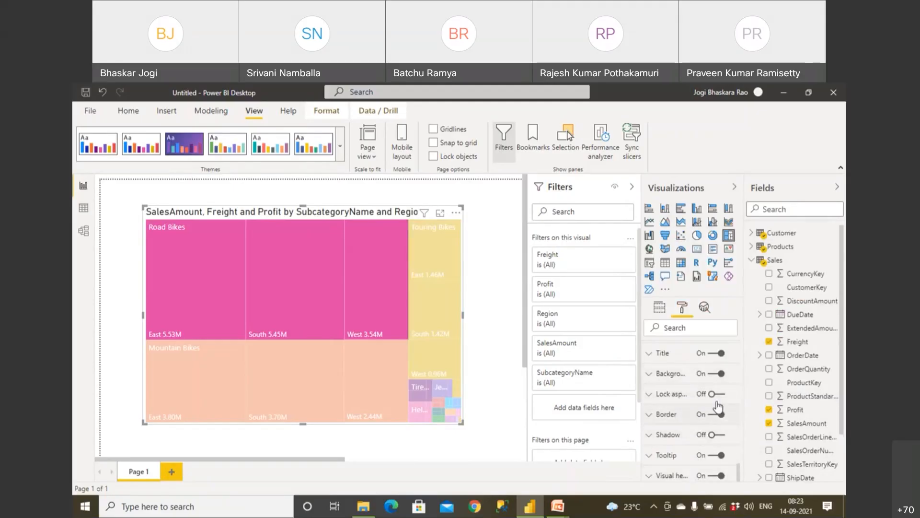
{"action": "scroll", "coordinate": [722, 422], "scroll_direction": "up", "scroll_amount": 5}
{"action": "scroll", "coordinate": [721, 422], "scroll_direction": "up", "scroll_amount": 3}
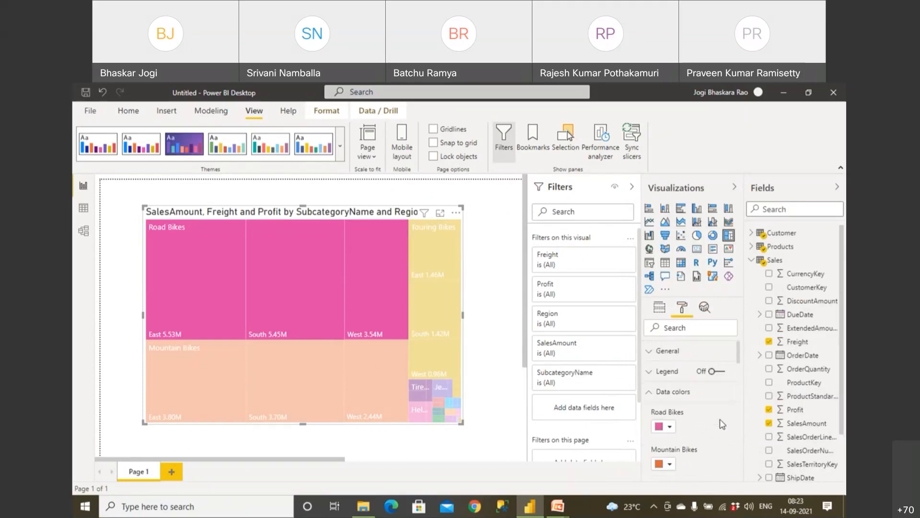
Replace Region with Color from the Products table as the treemap's details and check a Road Bikes tile.
{"action": "left_click", "coordinate": [660, 309]}
{"action": "left_click", "coordinate": [484, 444]}
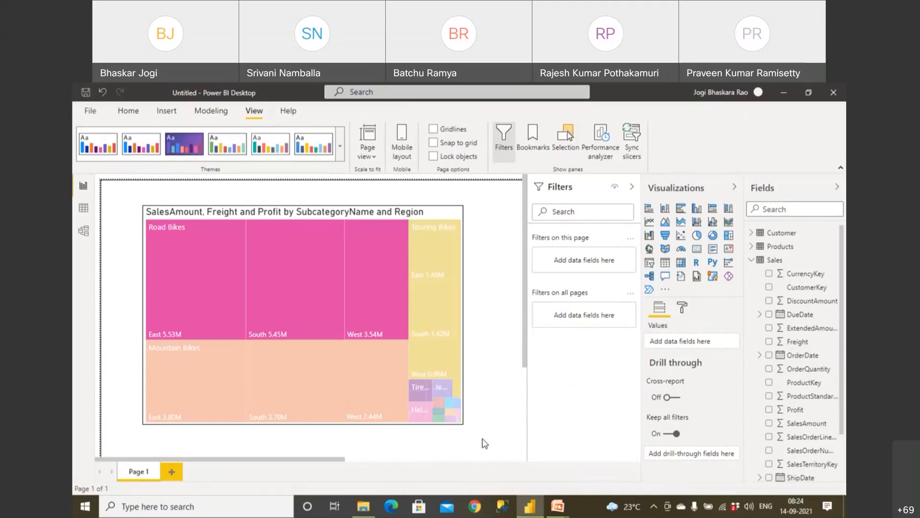
{"action": "left_click", "coordinate": [753, 260]}
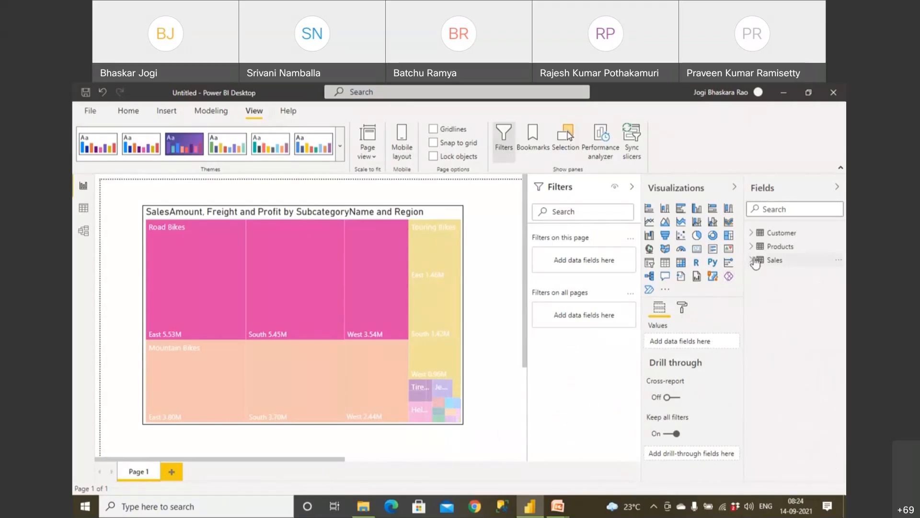
{"action": "left_click", "coordinate": [752, 246]}
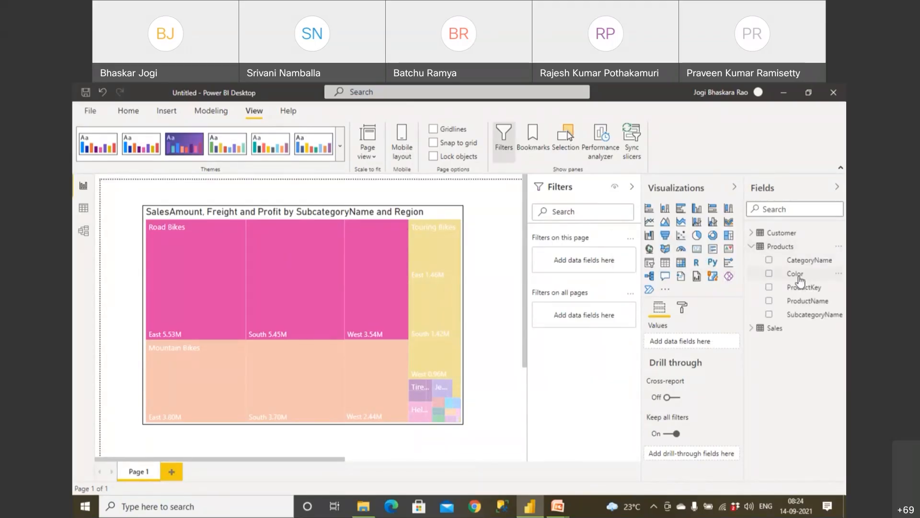
{"action": "left_click", "coordinate": [287, 380]}
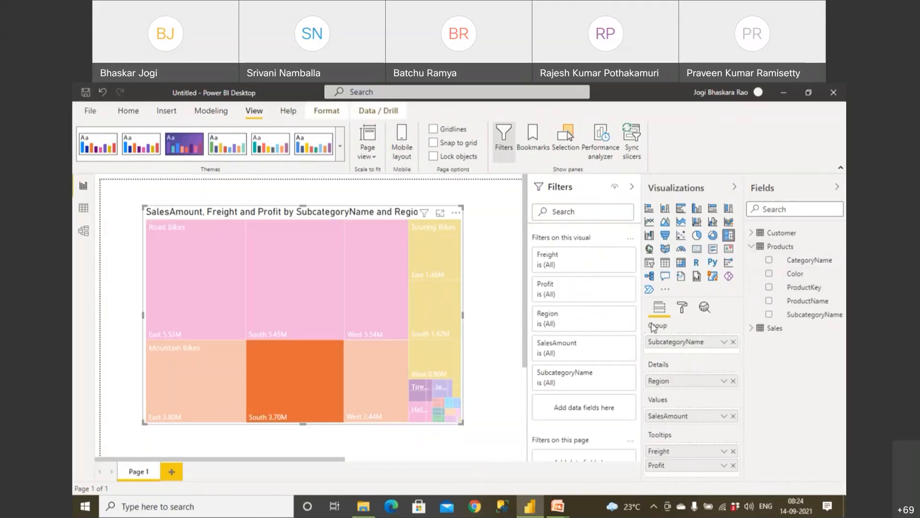
{"action": "left_click", "coordinate": [682, 307]}
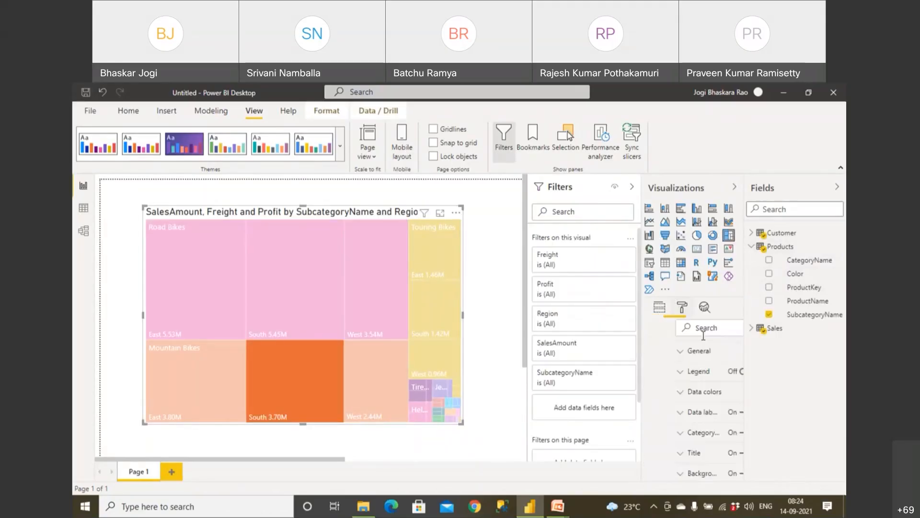
{"action": "left_click", "coordinate": [660, 308]}
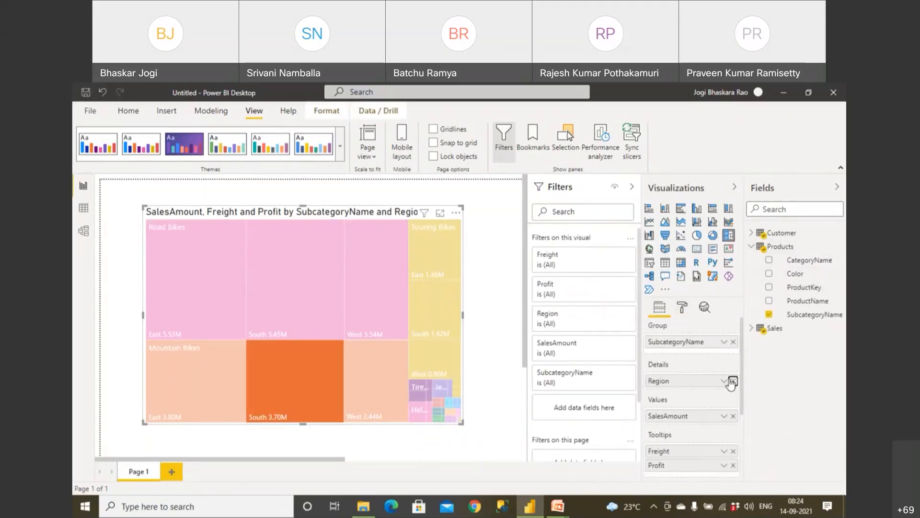
{"action": "left_click", "coordinate": [733, 381]}
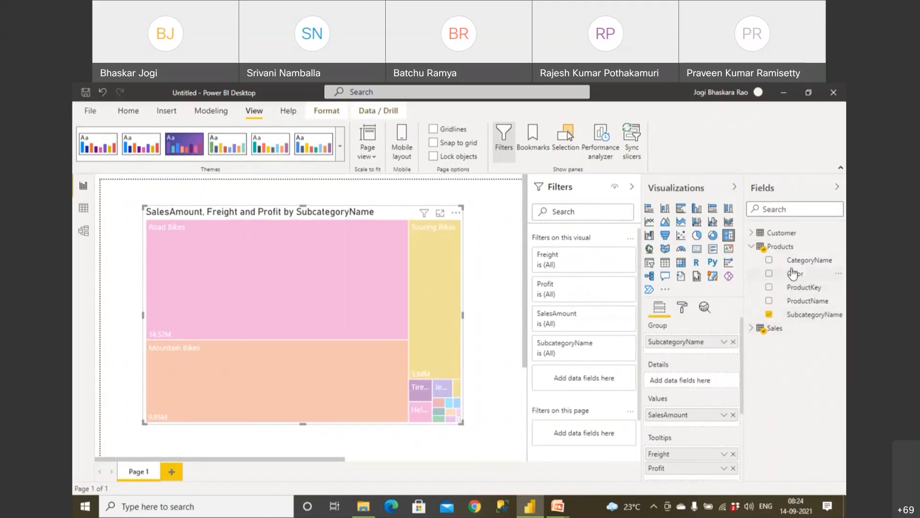
{"action": "left_click_drag", "start_coordinate": [794, 276], "coordinate": [693, 381]}
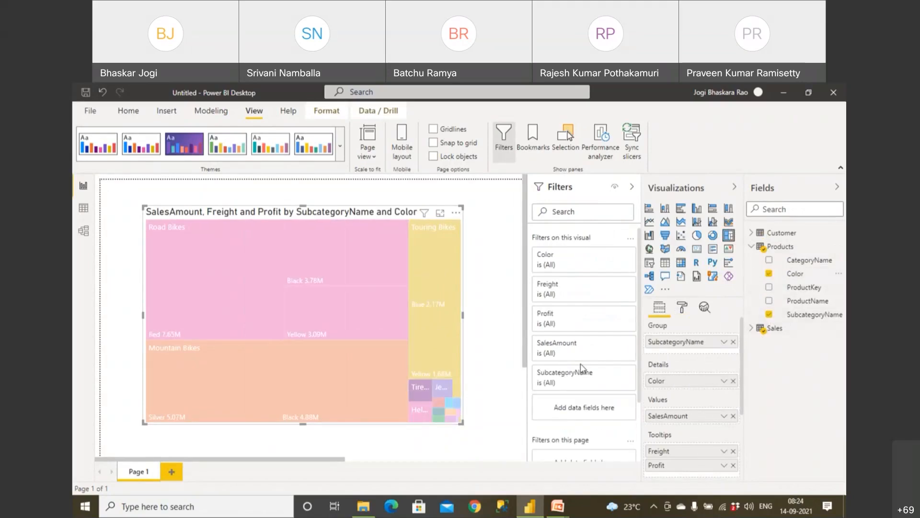
{"action": "mouse_move", "coordinate": [177, 263]}
Remove Color from the treemap's details and Freight and Profit from its tooltips.
{"action": "left_click", "coordinate": [733, 381]}
{"action": "left_click", "coordinate": [734, 454]}
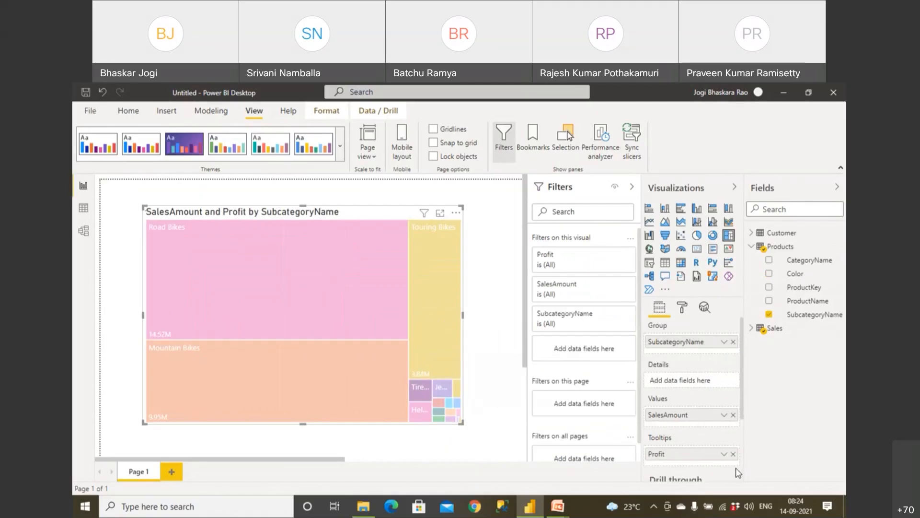
{"action": "left_click", "coordinate": [734, 454]}
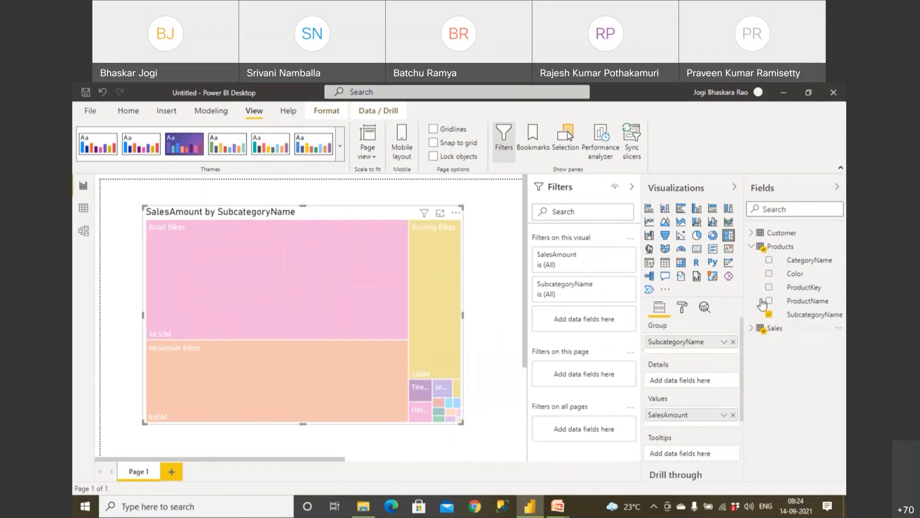
Replace SubcategoryName with ProductName from the Products table as the treemap's group.
{"action": "left_click", "coordinate": [752, 247]}
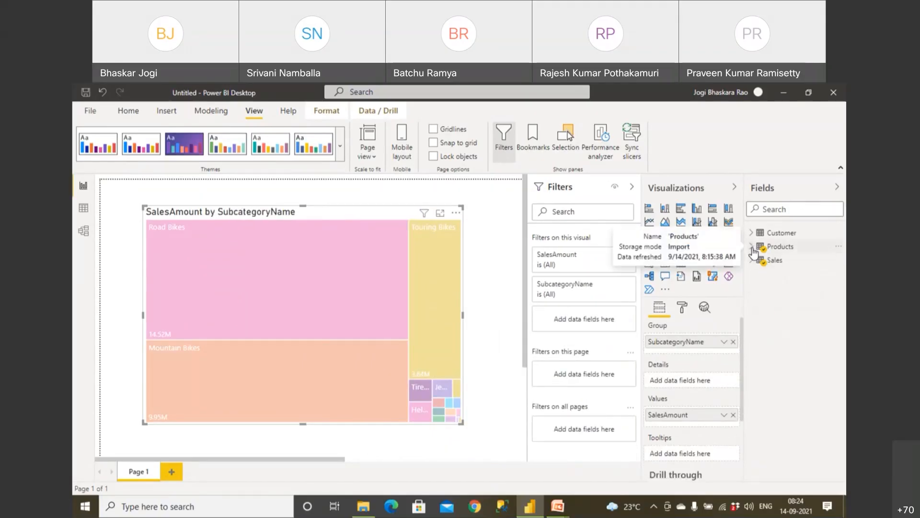
{"action": "left_click", "coordinate": [751, 260]}
{"action": "left_click", "coordinate": [751, 261]}
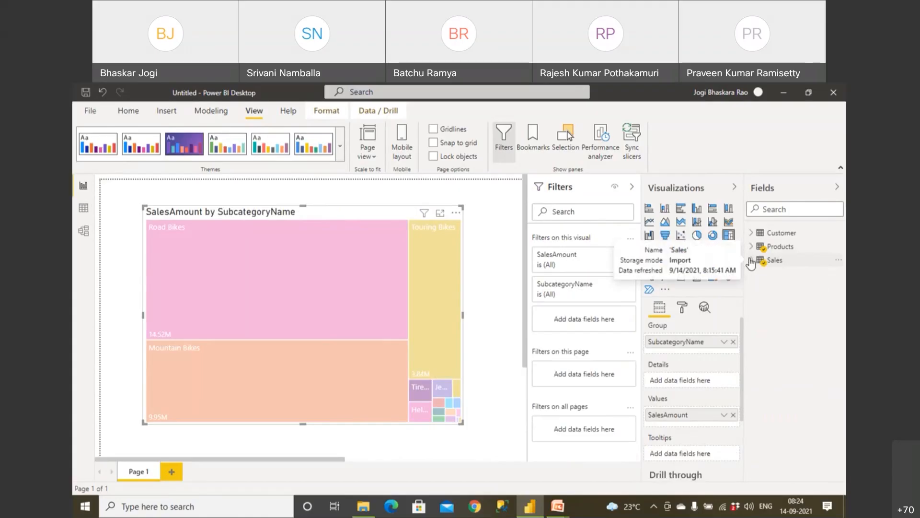
{"action": "left_click", "coordinate": [752, 247]}
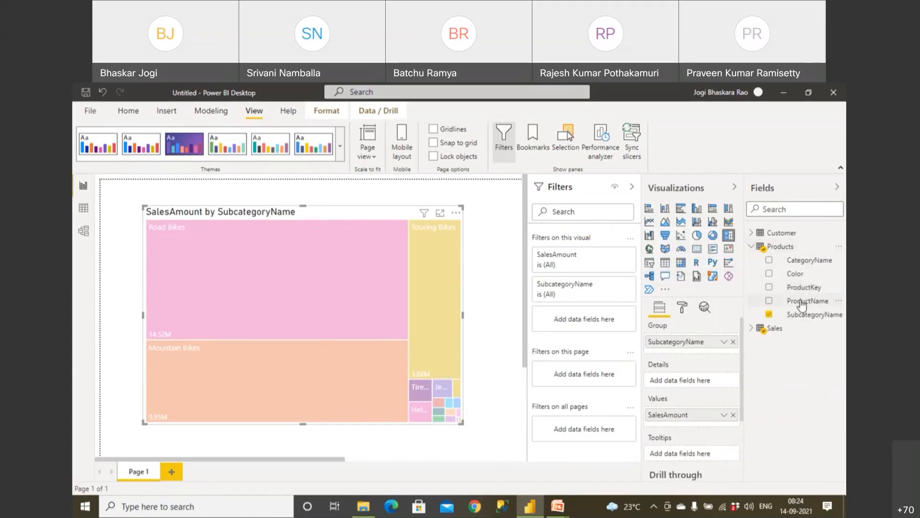
{"action": "left_click", "coordinate": [733, 341]}
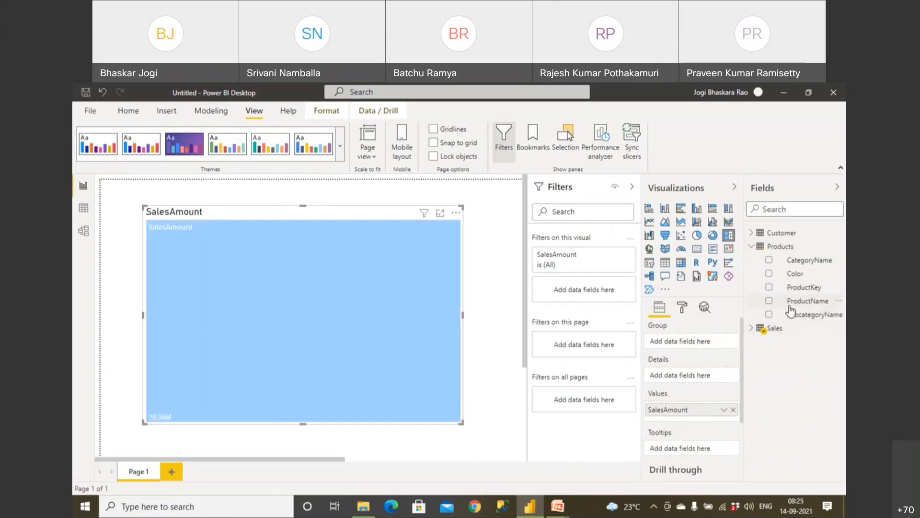
{"action": "left_click_drag", "start_coordinate": [791, 305], "coordinate": [695, 342]}
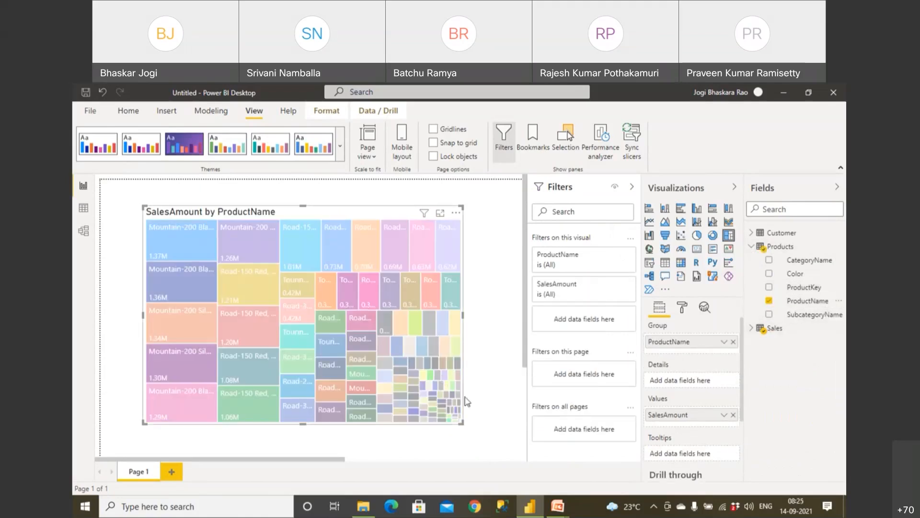
{"action": "left_click", "coordinate": [494, 409]}
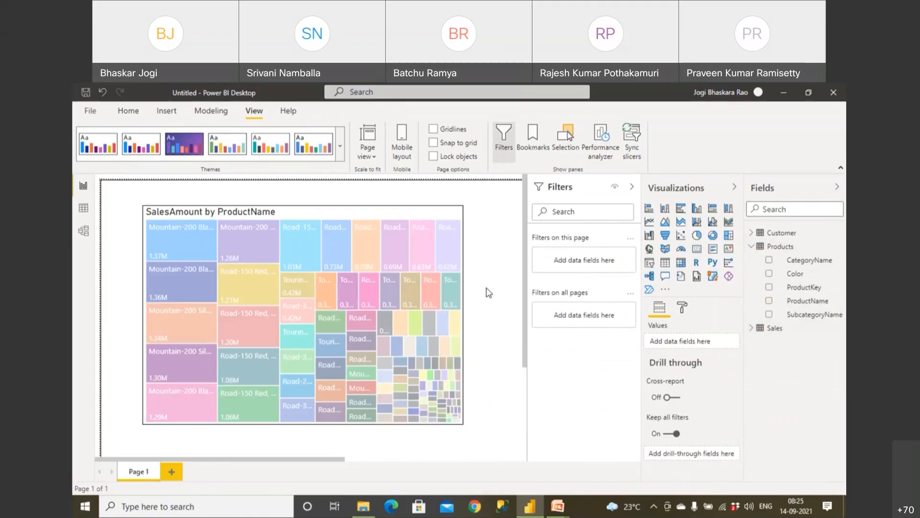
{"action": "left_click", "coordinate": [398, 213]}
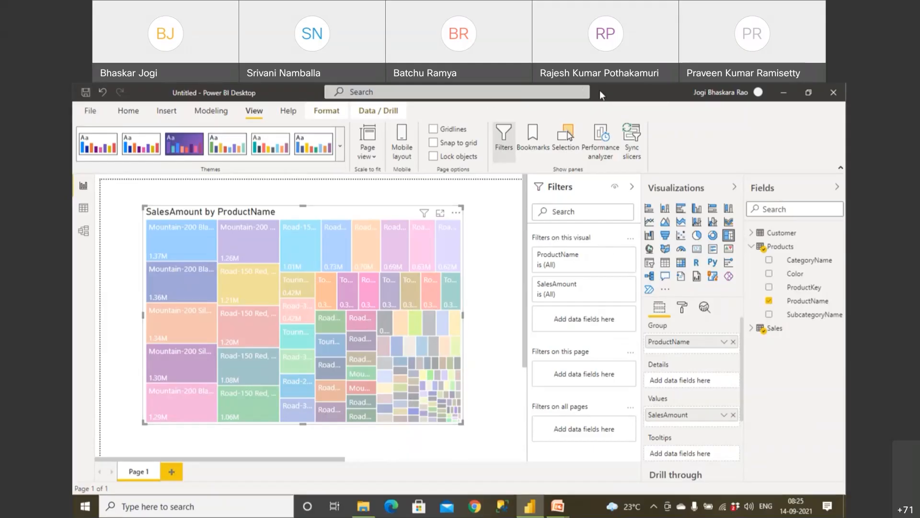
Annotate the bar and column chart types with a red outline, pointer lines and the handwritten word BAR.
{"action": "mouse_move", "coordinate": [669, 197]}
{"action": "left_mouse_down"}
{"action": "mouse_move", "coordinate": [635, 210]}
{"action": "mouse_move", "coordinate": [688, 234]}
{"action": "mouse_move", "coordinate": [730, 233]}
{"action": "mouse_move", "coordinate": [748, 211]}
{"action": "mouse_move", "coordinate": [740, 198]}
{"action": "mouse_move", "coordinate": [654, 193]}
{"action": "mouse_move", "coordinate": [614, 217]}
{"action": "mouse_move", "coordinate": [454, 261]}
{"action": "left_mouse_up"}
{"action": "mouse_move", "coordinate": [461, 318]}
{"action": "left_mouse_down"}
{"action": "mouse_move", "coordinate": [475, 287]}
{"action": "mouse_move", "coordinate": [468, 320]}
{"action": "left_mouse_up"}
{"action": "mouse_move", "coordinate": [487, 320]}
{"action": "left_mouse_down"}
{"action": "mouse_move", "coordinate": [491, 297]}
{"action": "mouse_move", "coordinate": [514, 301]}
{"action": "mouse_move", "coordinate": [507, 295]}
{"action": "left_mouse_up"}
{"action": "mouse_move", "coordinate": [537, 306]}
{"action": "left_mouse_down"}
{"action": "mouse_move", "coordinate": [542, 271]}
{"action": "mouse_move", "coordinate": [583, 314]}
{"action": "left_mouse_up"}
{"action": "mouse_move", "coordinate": [504, 346]}
{"action": "left_mouse_down"}
{"action": "mouse_move", "coordinate": [513, 370]}
{"action": "mouse_move", "coordinate": [544, 330]}
{"action": "mouse_move", "coordinate": [532, 367]}
{"action": "left_mouse_up"}
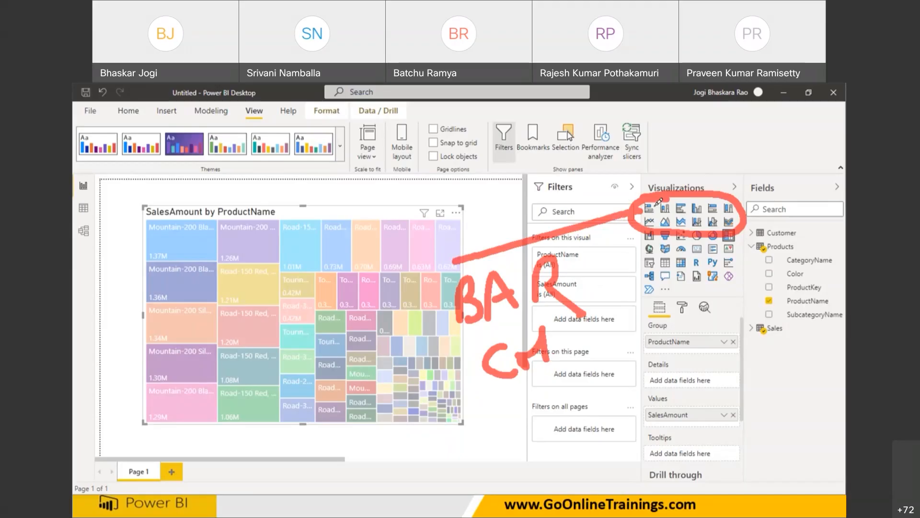
{"action": "left_click_drag", "start_coordinate": [634, 217], "coordinate": [592, 261]}
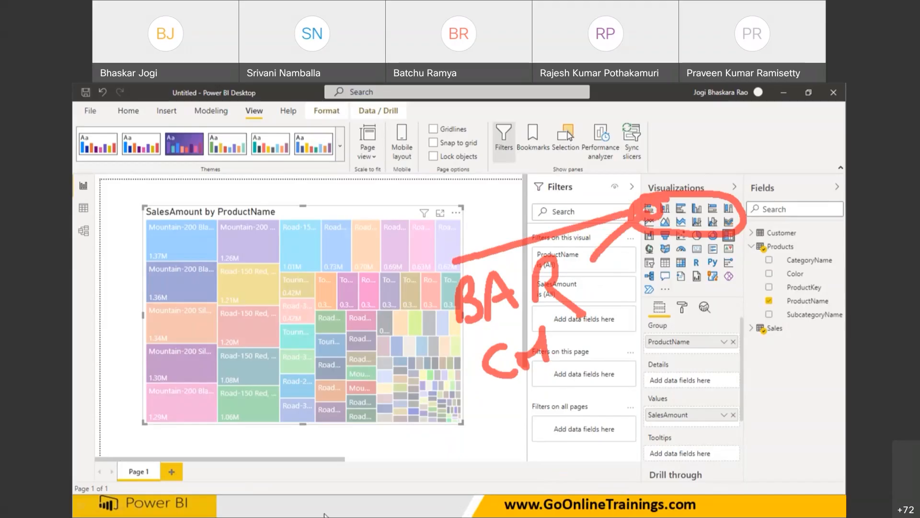
Switch to the PowerPoint slide show, advance to the Category Wise Sales and Profit slide and end the show.
{"action": "key", "text": "alt+Tab"}
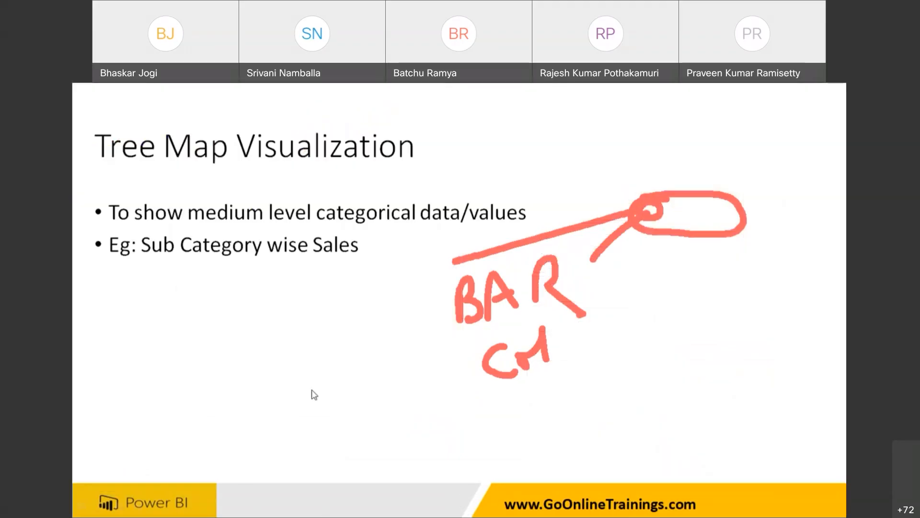
{"action": "left_click", "coordinate": [596, 91]}
{"action": "key", "text": "Right"}
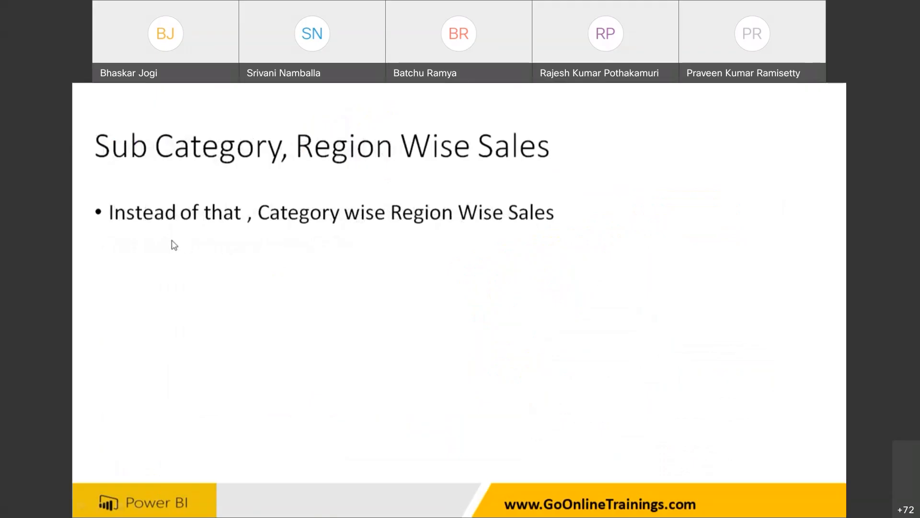
{"action": "left_click", "coordinate": [360, 235]}
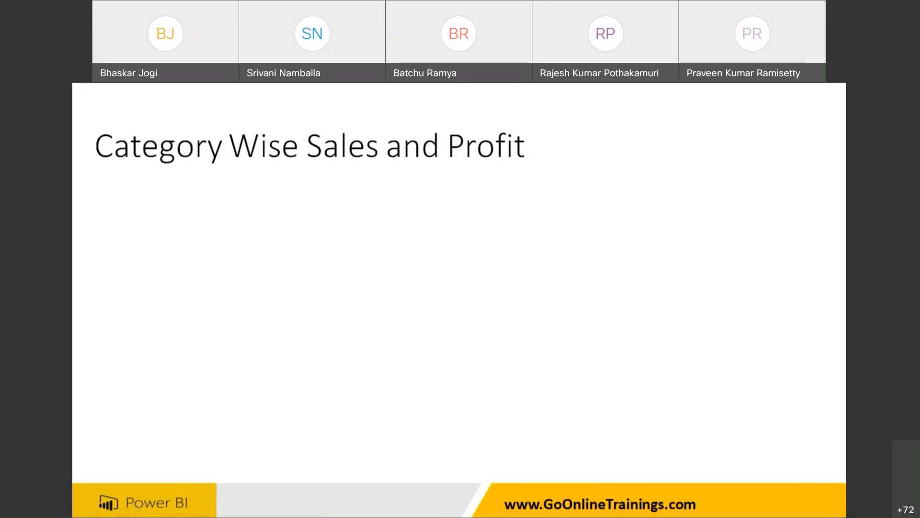
{"action": "key", "text": "Escape"}
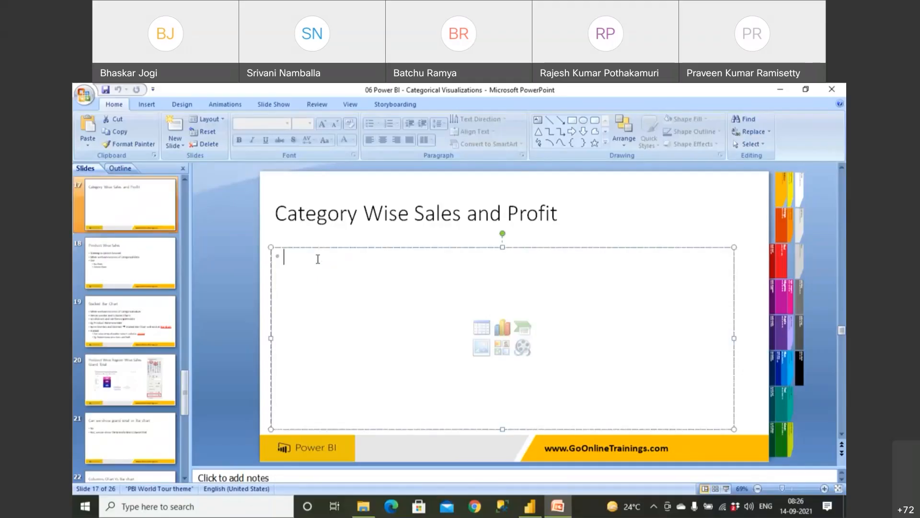
{"action": "type", "text": "@"}
{"action": "key", "text": "BackSpace"}
{"action": "key", "text": "BackSpace"}
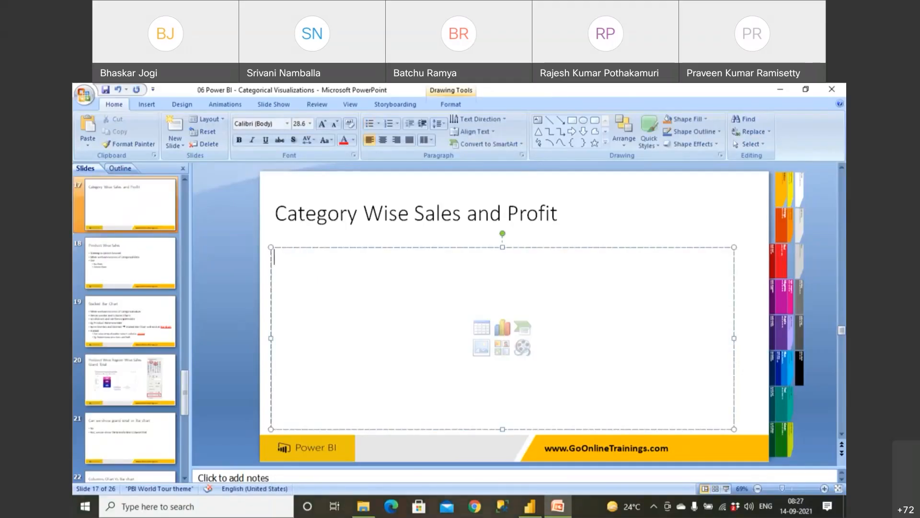
{"action": "key", "text": "ctrl+z"}
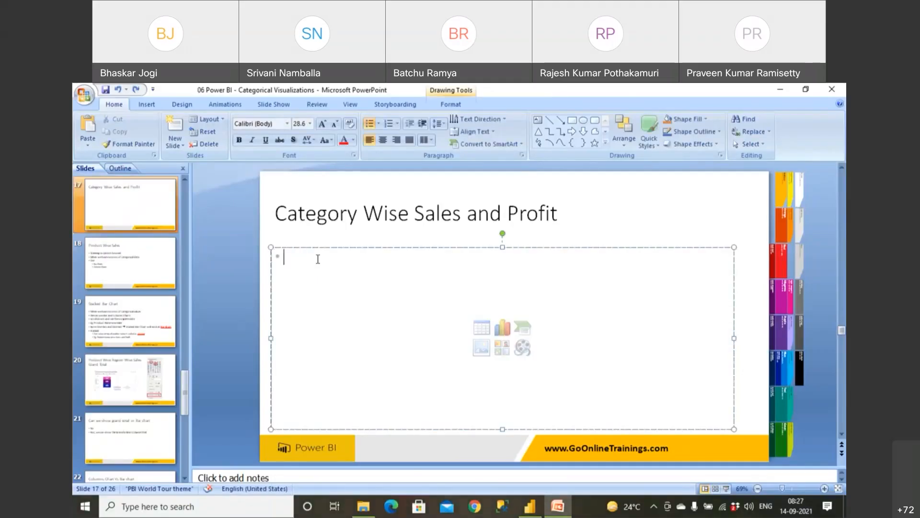
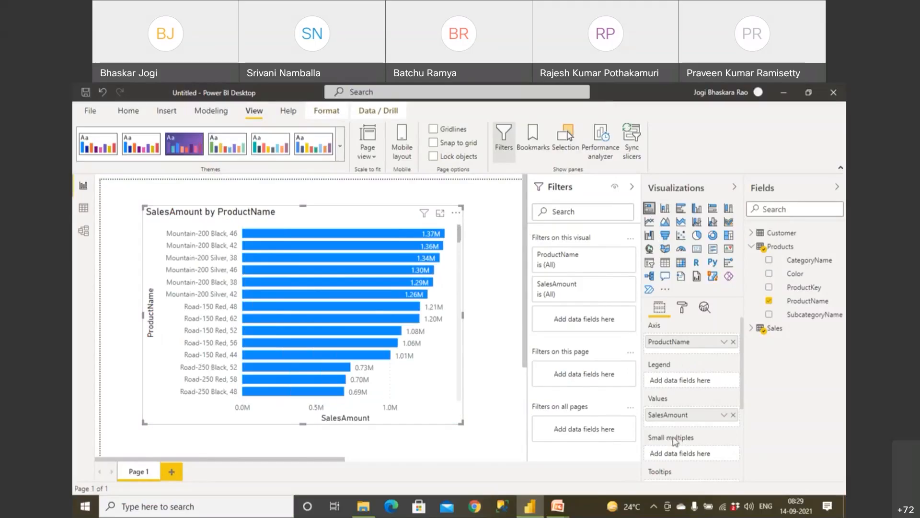
Look through the bar chart's field wells and its data color formatting options.
{"action": "scroll", "coordinate": [745, 419], "scroll_direction": "down", "scroll_amount": 1}
{"action": "scroll", "coordinate": [745, 419], "scroll_direction": "down", "scroll_amount": 3}
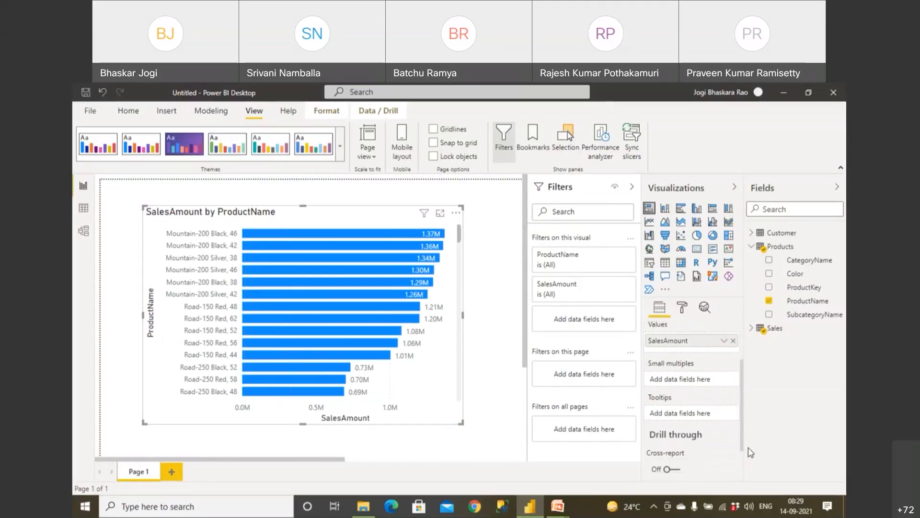
{"action": "scroll", "coordinate": [692, 336], "scroll_direction": "up", "scroll_amount": 5}
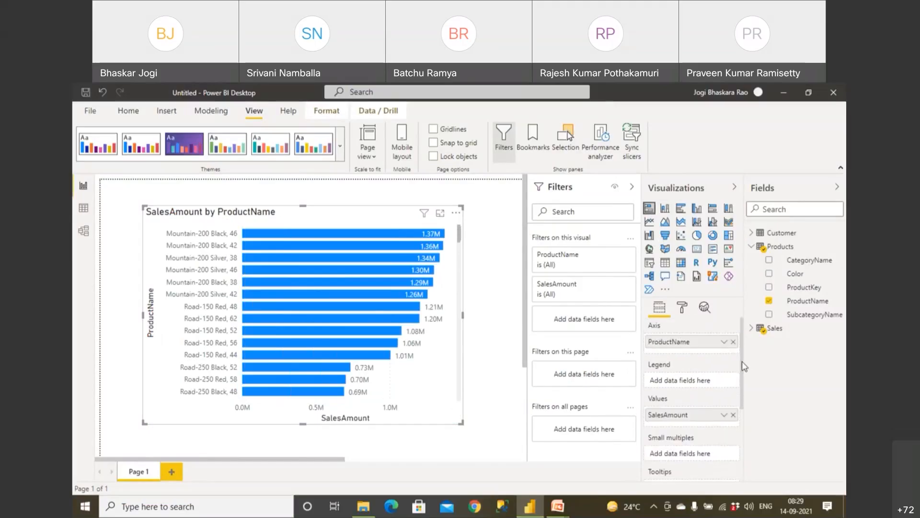
{"action": "left_click", "coordinate": [683, 307]}
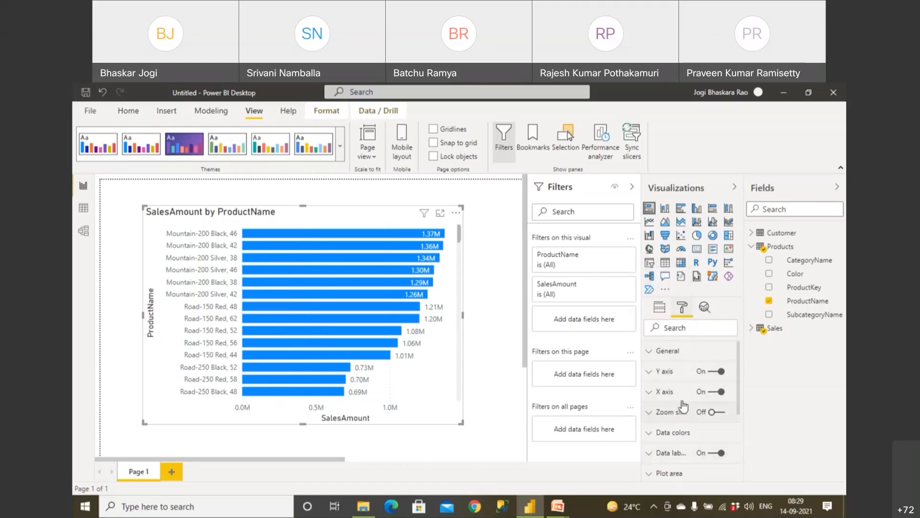
{"action": "left_click", "coordinate": [648, 436]}
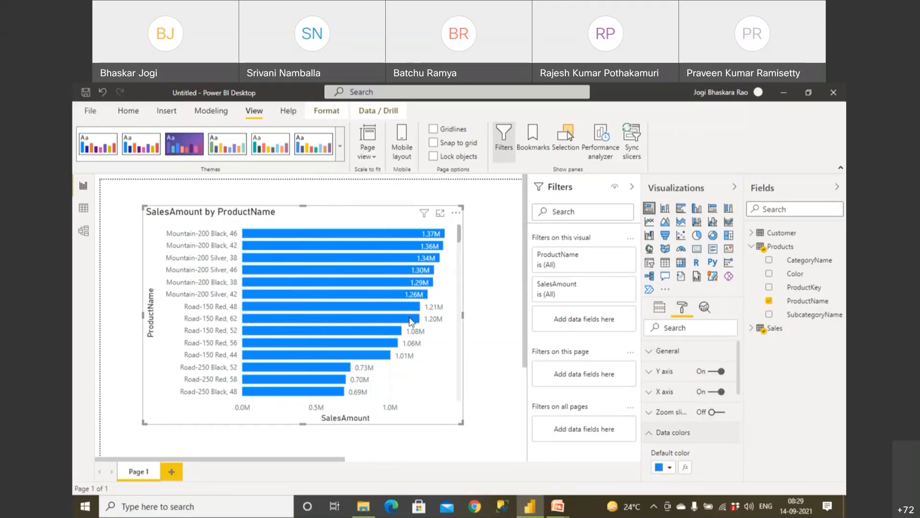
{"action": "left_click", "coordinate": [651, 435]}
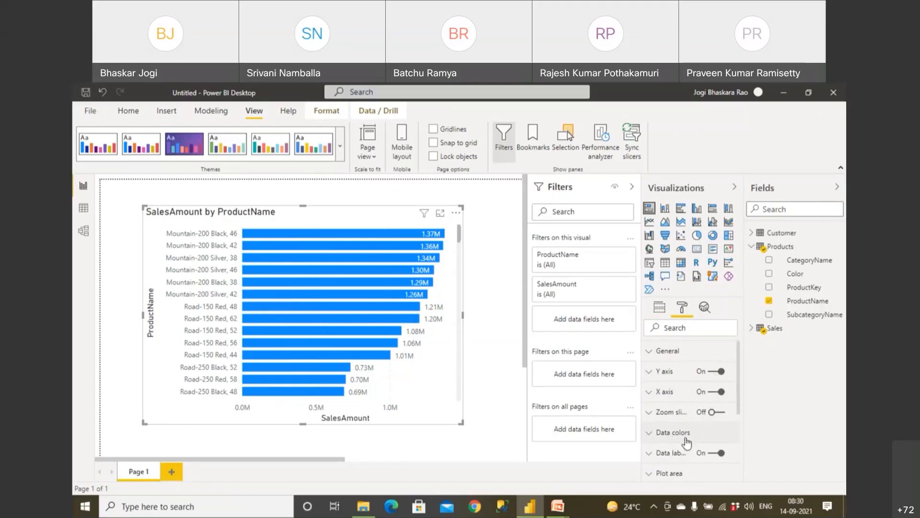
{"action": "left_click", "coordinate": [648, 434]}
{"action": "scroll", "coordinate": [650, 434], "scroll_direction": "down", "scroll_amount": 1}
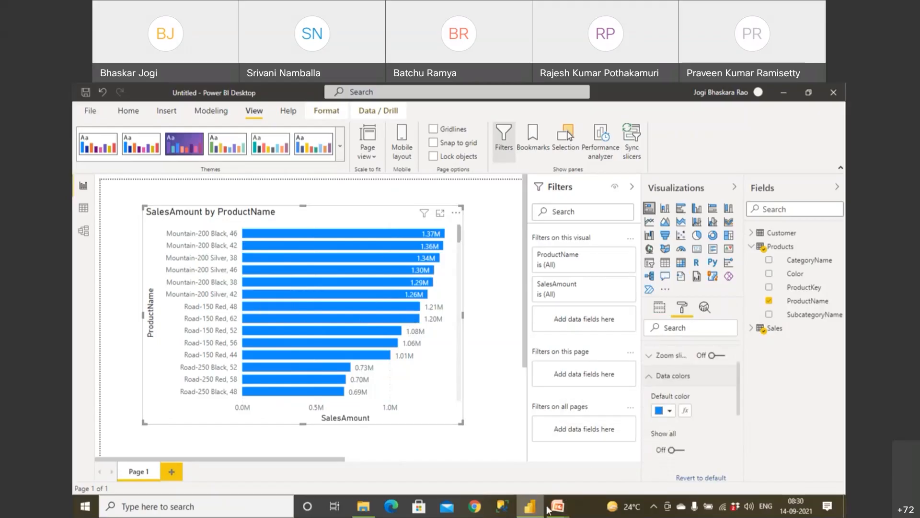
Switch to the PowerPoint slide show and advance from Stacked Bar Chart to the Columns Chart Vs Bar chart slide.
{"action": "mouse_move", "coordinate": [557, 506]}
{"action": "left_click", "coordinate": [601, 479]}
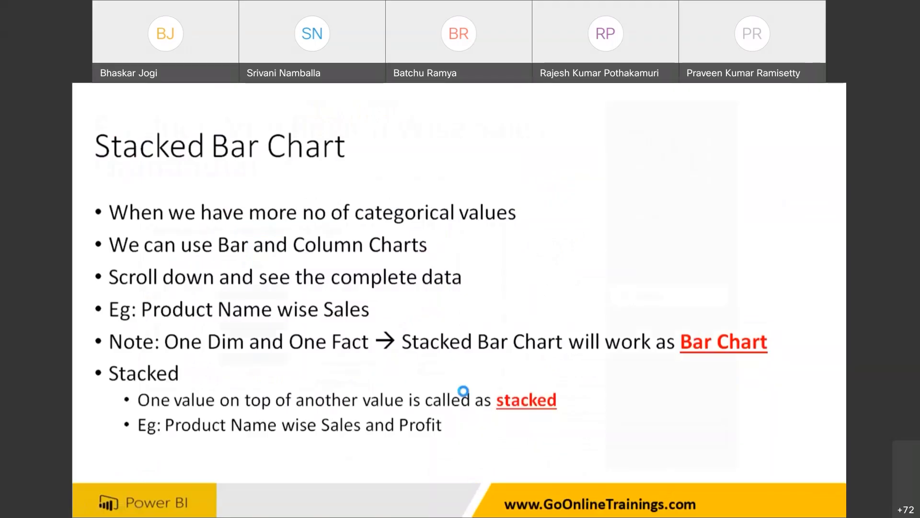
{"action": "left_click", "coordinate": [466, 397]}
{"action": "left_click", "coordinate": [465, 394]}
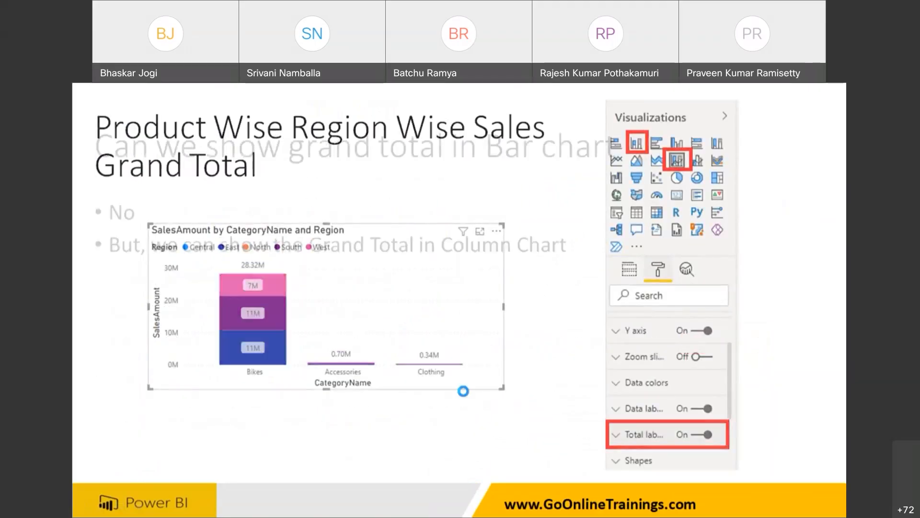
{"action": "key", "text": "Right"}
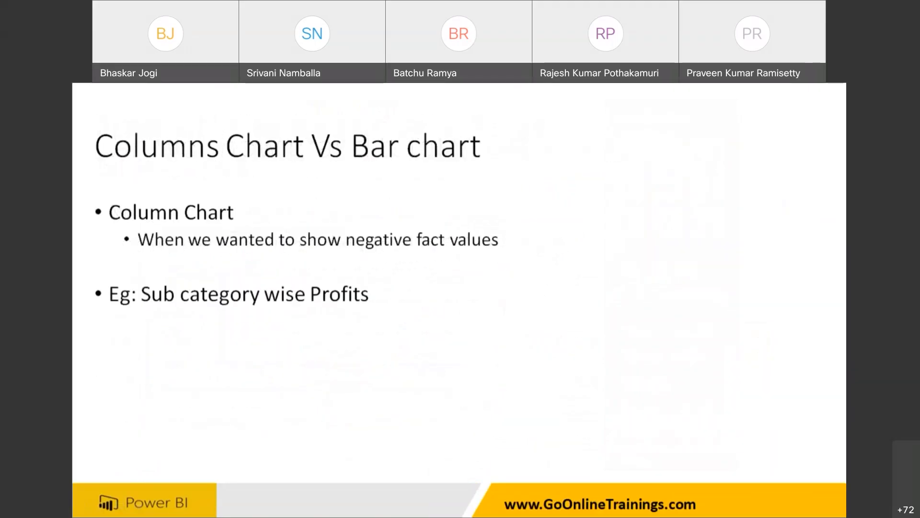
Advance the slide show to the Conditional Formatting slide and switch back to the Power BI report.
{"action": "key", "text": "Right"}
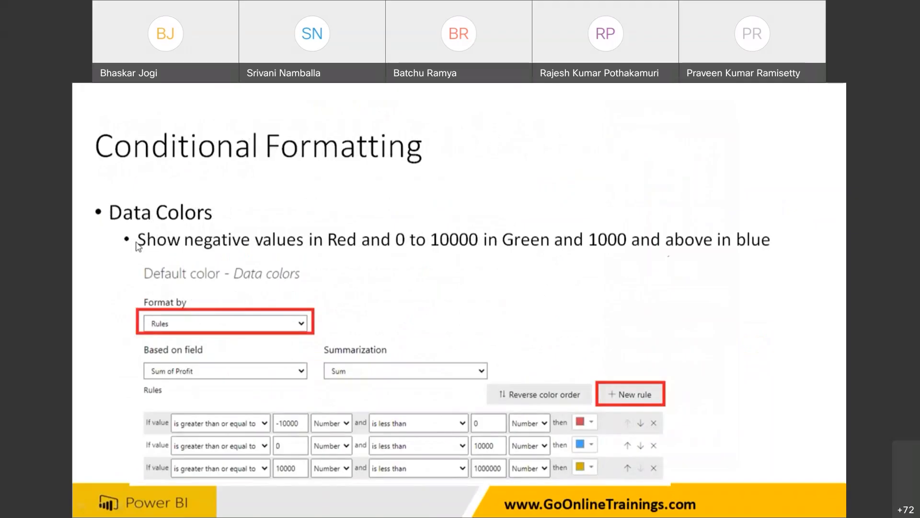
{"action": "key", "text": "alt+Tab"}
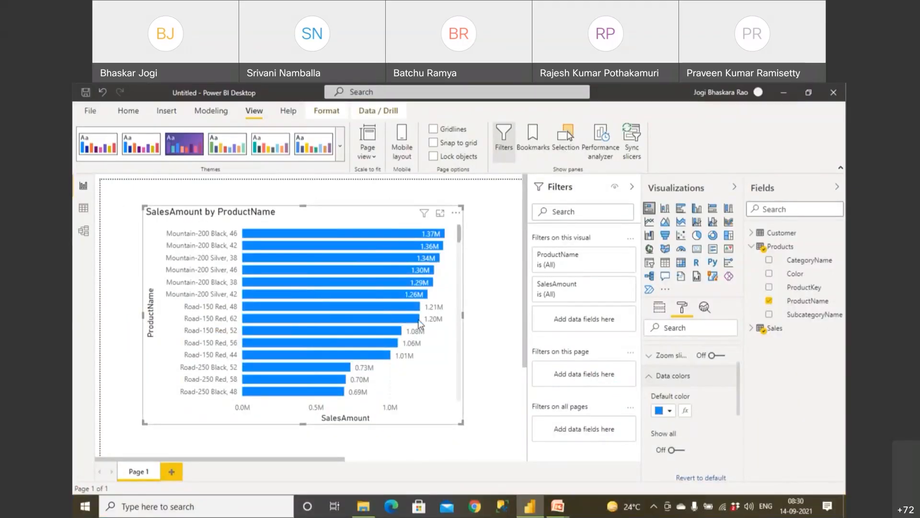
{"action": "mouse_move", "coordinate": [419, 324]}
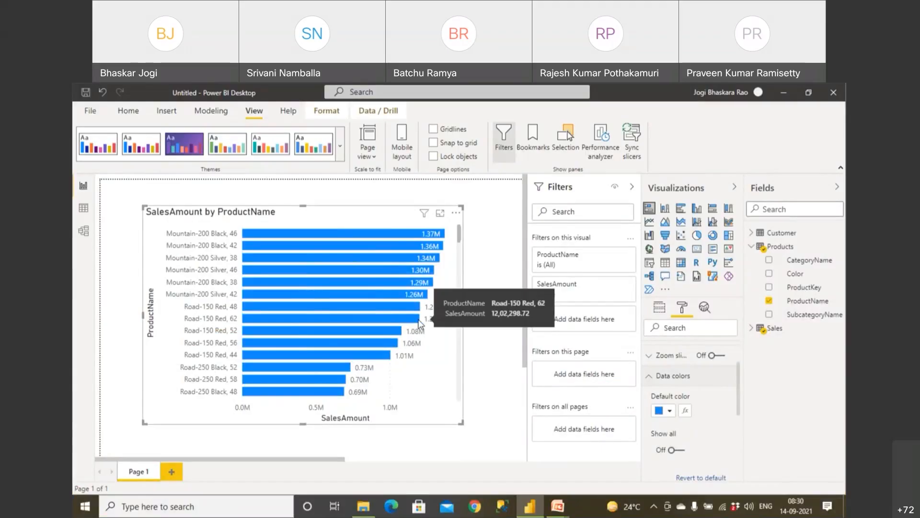
Reopen the bar chart's data color formatting options and look through its product bars down to the smallest sales amounts.
{"action": "left_click", "coordinate": [488, 392]}
{"action": "left_click", "coordinate": [686, 311]}
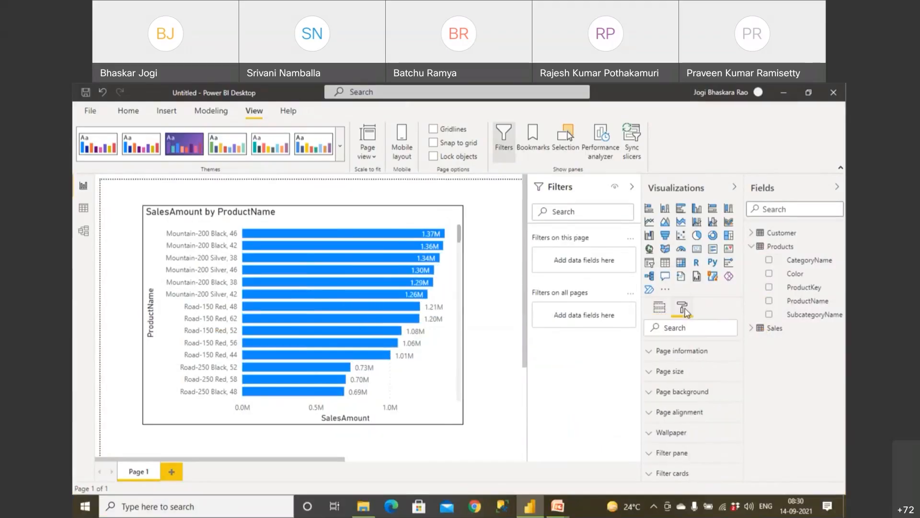
{"action": "left_click", "coordinate": [437, 392]}
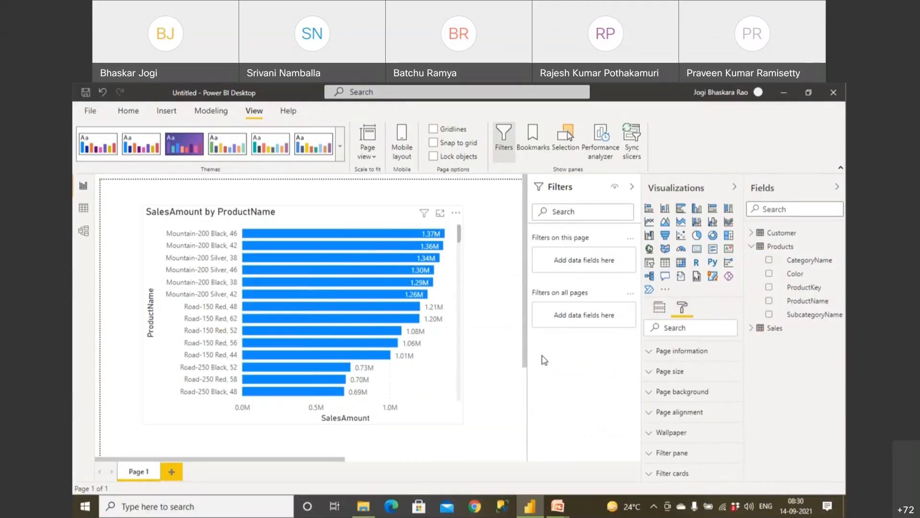
{"action": "left_click", "coordinate": [683, 309]}
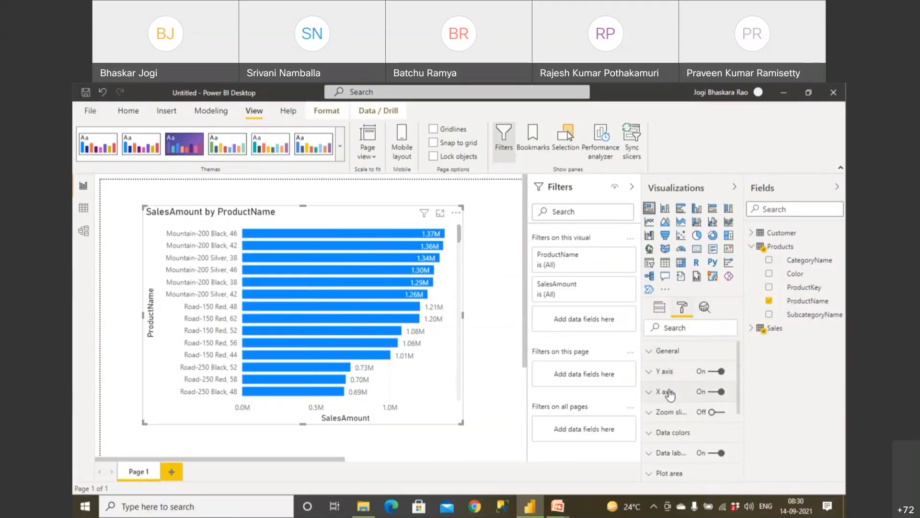
{"action": "scroll", "coordinate": [666, 395], "scroll_direction": "down", "scroll_amount": 2}
{"action": "left_click", "coordinate": [652, 379]}
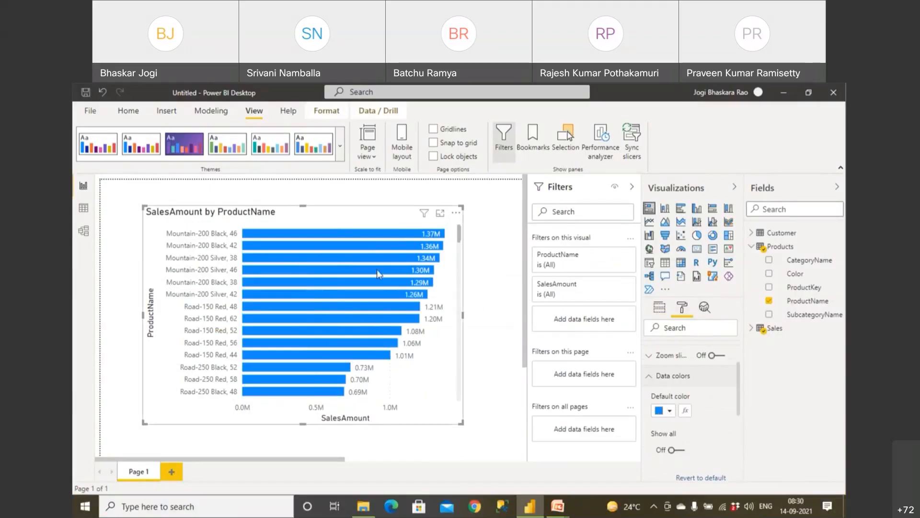
{"action": "scroll", "coordinate": [433, 325], "scroll_direction": "down", "scroll_amount": 8}
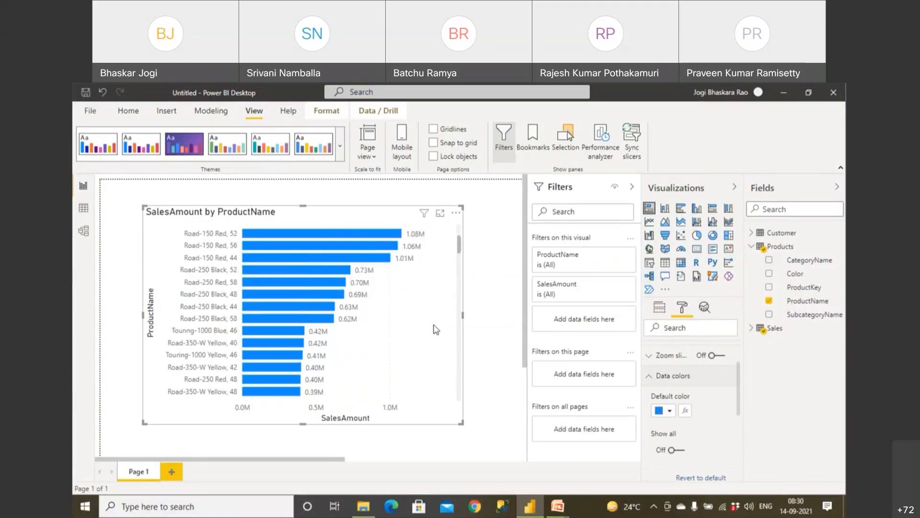
{"action": "scroll", "coordinate": [459, 267], "scroll_direction": "down", "scroll_amount": 10}
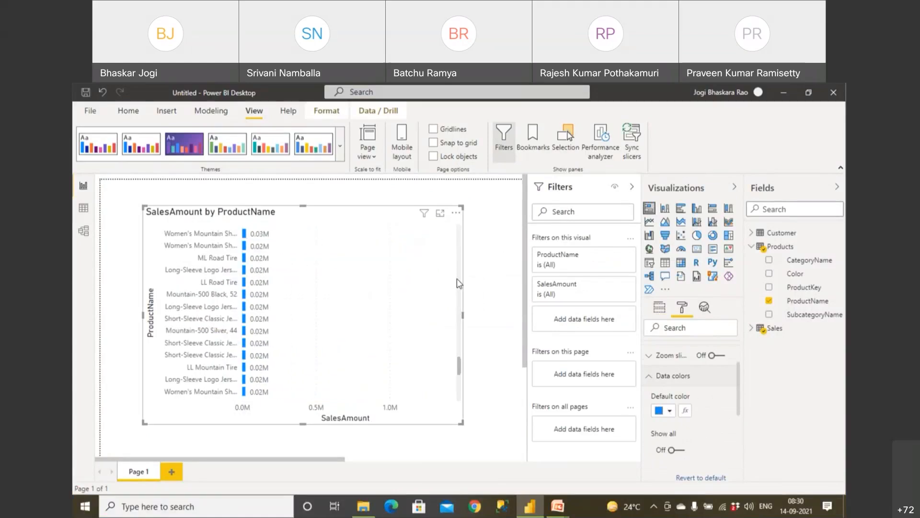
{"action": "scroll", "coordinate": [429, 318], "scroll_direction": "up", "scroll_amount": 18}
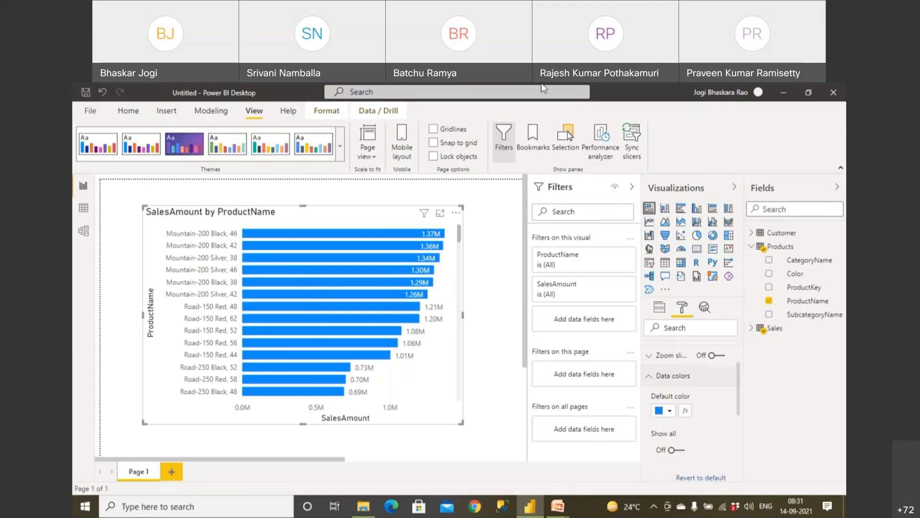
Annotate the bar chart in red with the handwritten conditions >1M and <0 and outlines around the bars, and leave drawing mode.
{"action": "mouse_move", "coordinate": [661, 195]}
{"action": "left_mouse_down"}
{"action": "mouse_move", "coordinate": [626, 210]}
{"action": "mouse_move", "coordinate": [668, 235]}
{"action": "mouse_move", "coordinate": [732, 196]}
{"action": "mouse_move", "coordinate": [671, 191]}
{"action": "mouse_move", "coordinate": [610, 213]}
{"action": "mouse_move", "coordinate": [603, 234]}
{"action": "left_mouse_up"}
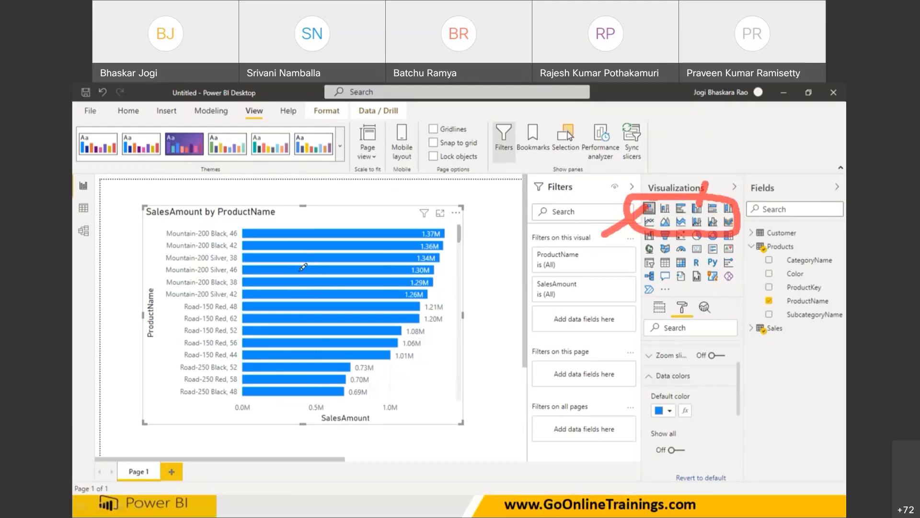
{"action": "left_click_drag", "start_coordinate": [286, 264], "coordinate": [290, 311]}
{"action": "mouse_move", "coordinate": [346, 244]}
{"action": "left_mouse_down"}
{"action": "mouse_move", "coordinate": [356, 286]}
{"action": "mouse_move", "coordinate": [372, 261]}
{"action": "mouse_move", "coordinate": [375, 278]}
{"action": "mouse_move", "coordinate": [416, 261]}
{"action": "left_mouse_up"}
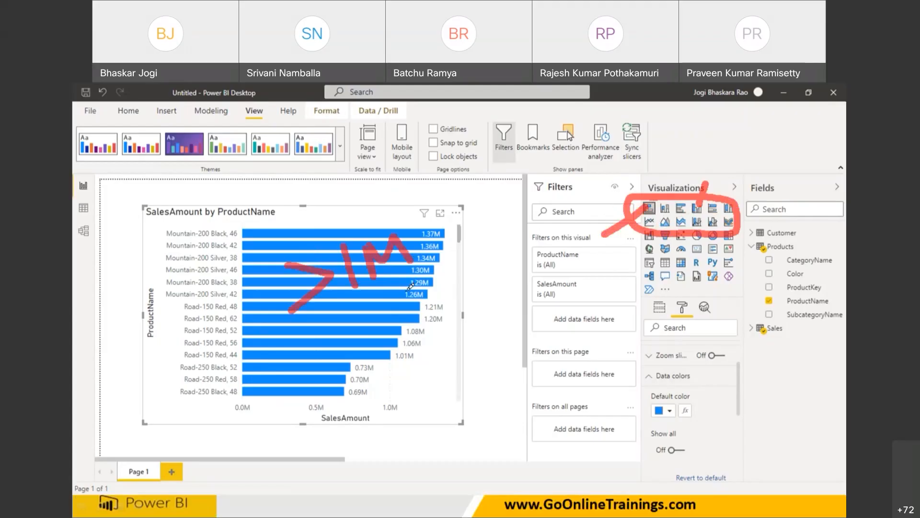
{"action": "mouse_move", "coordinate": [362, 341]}
{"action": "left_mouse_down"}
{"action": "mouse_move", "coordinate": [346, 394]}
{"action": "mouse_move", "coordinate": [386, 373]}
{"action": "mouse_move", "coordinate": [386, 335]}
{"action": "left_mouse_up"}
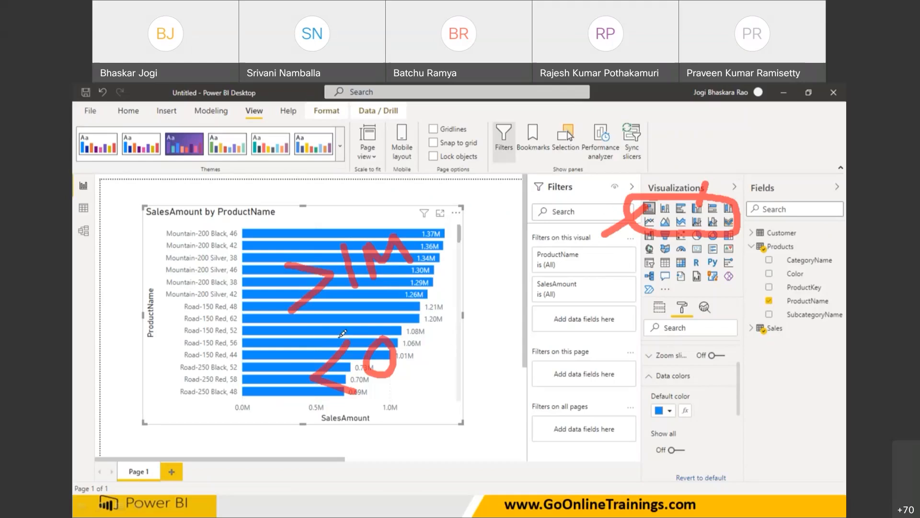
{"action": "mouse_move", "coordinate": [264, 260]}
{"action": "left_mouse_down"}
{"action": "mouse_move", "coordinate": [436, 397]}
{"action": "mouse_move", "coordinate": [432, 211]}
{"action": "mouse_move", "coordinate": [257, 237]}
{"action": "mouse_move", "coordinate": [255, 246]}
{"action": "left_mouse_up"}
{"action": "mouse_move", "coordinate": [256, 284]}
{"action": "left_mouse_down"}
{"action": "mouse_move", "coordinate": [278, 307]}
{"action": "mouse_move", "coordinate": [243, 284]}
{"action": "mouse_move", "coordinate": [348, 340]}
{"action": "mouse_move", "coordinate": [354, 284]}
{"action": "mouse_move", "coordinate": [358, 317]}
{"action": "left_mouse_up"}
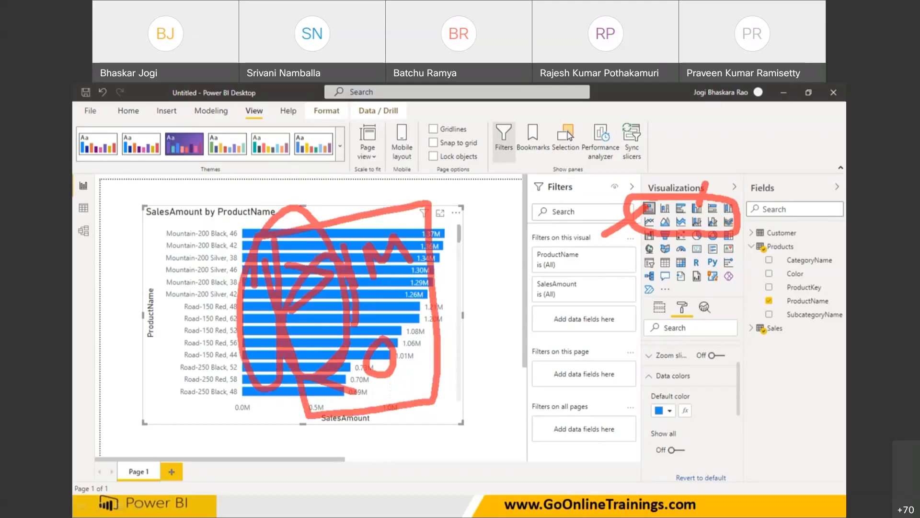
{"action": "left_click", "coordinate": [594, 102]}
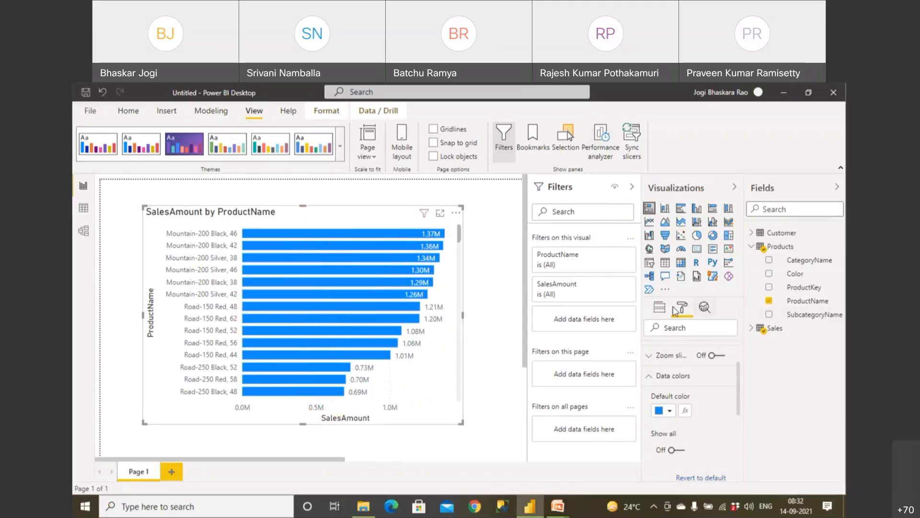
Open conditional formatting for the bar chart's default data color and set it to format by Rules.
{"action": "left_click", "coordinate": [685, 412]}
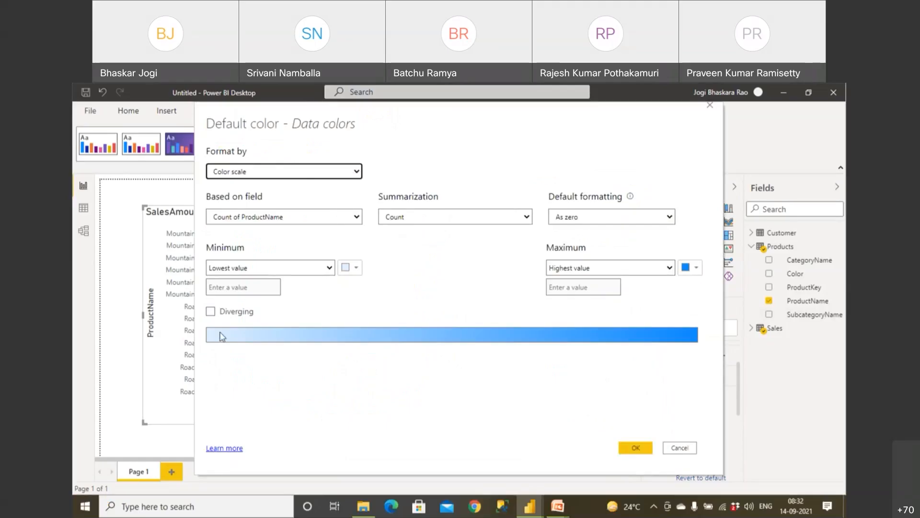
{"action": "left_click", "coordinate": [305, 173]}
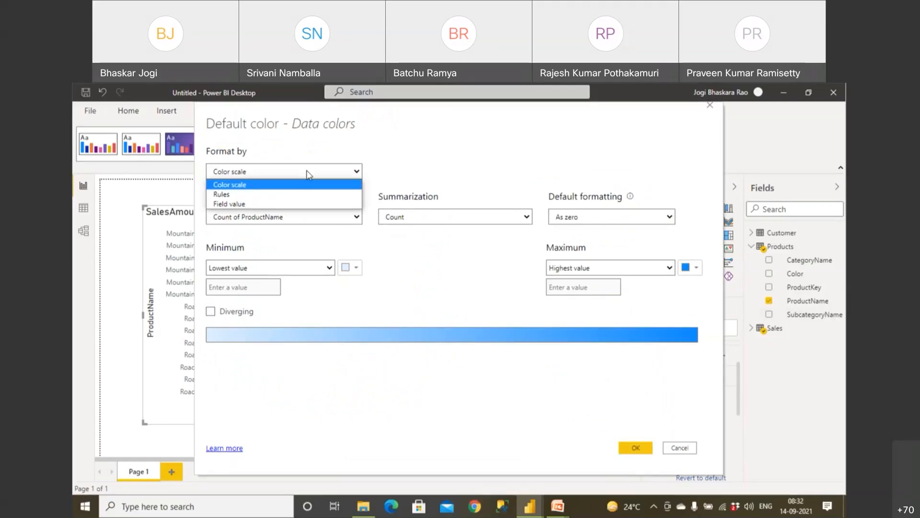
{"action": "left_click", "coordinate": [235, 196]}
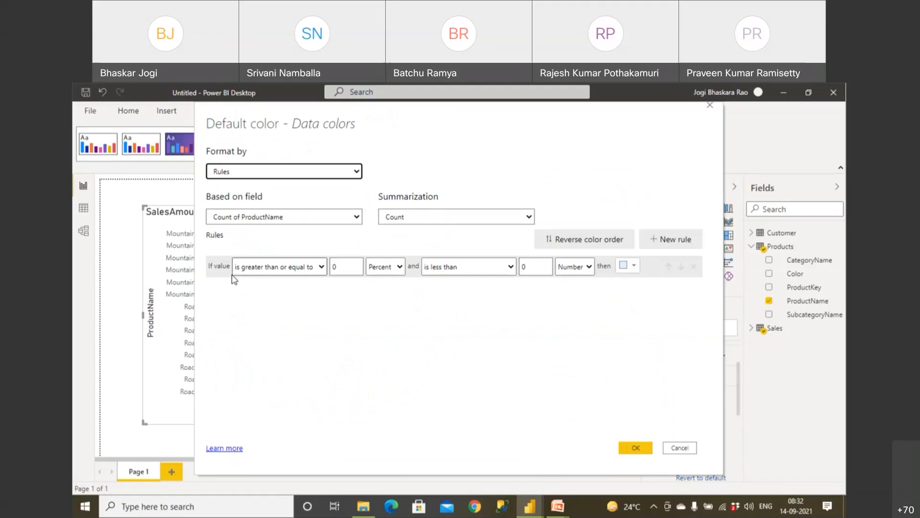
Define the first rule to color values from the number -100000 to less than 0 in red.
{"action": "left_click_drag", "start_coordinate": [342, 268], "coordinate": [320, 272]}
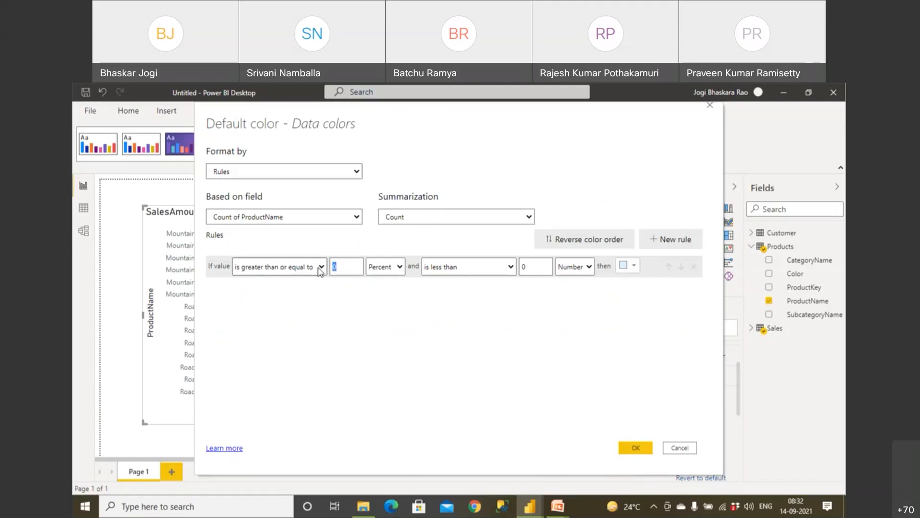
{"action": "type", "text": "100000"}
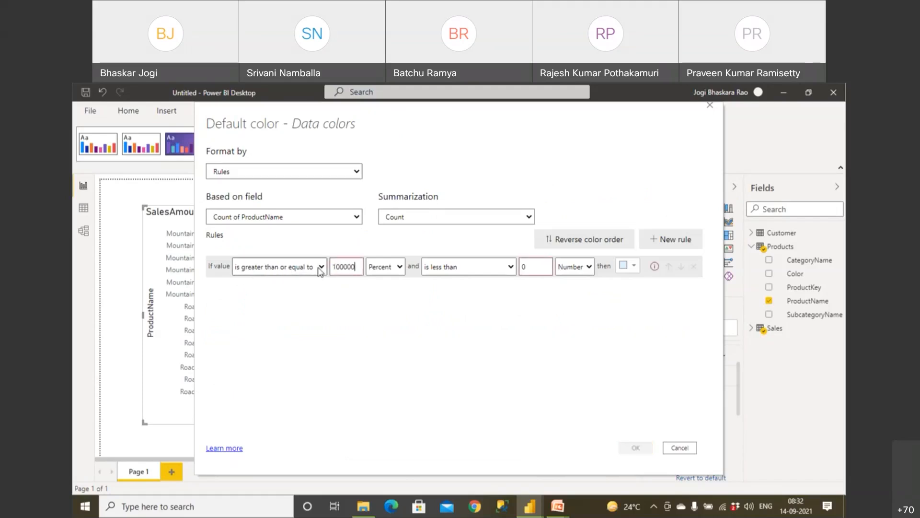
{"action": "left_click", "coordinate": [381, 271]}
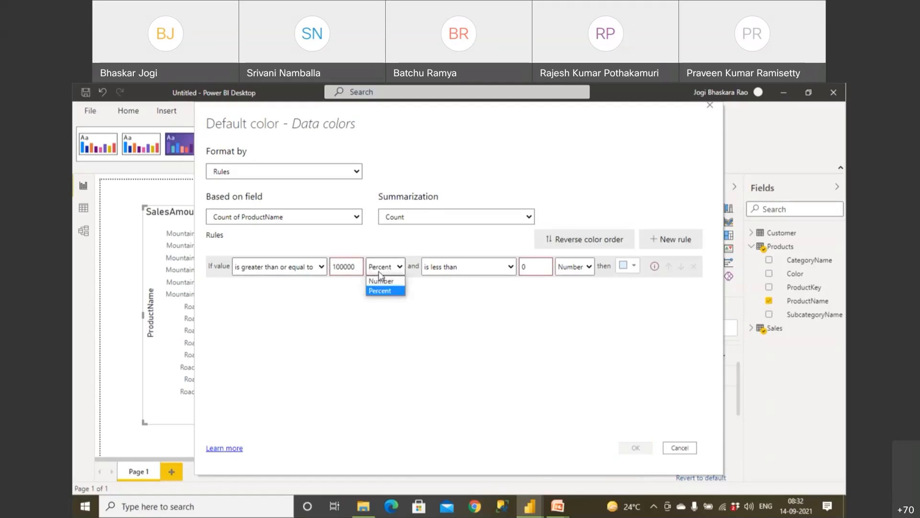
{"action": "left_click", "coordinate": [382, 281]}
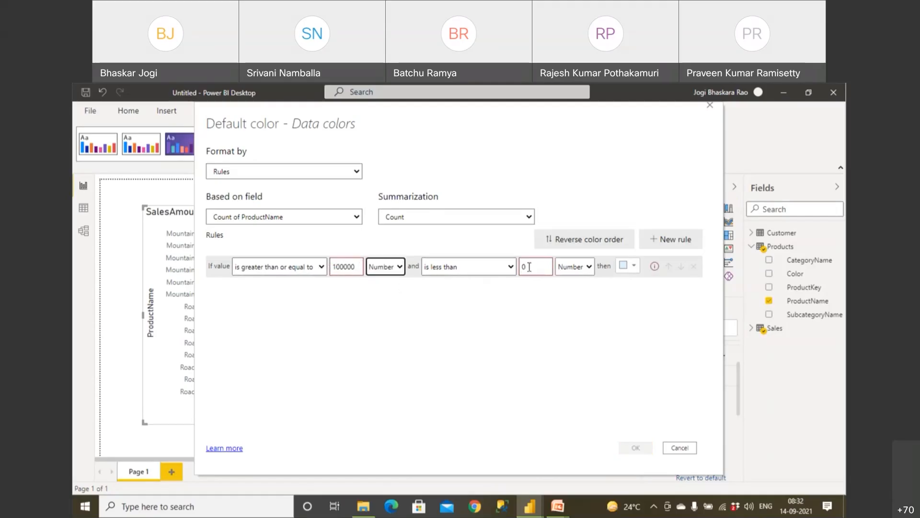
{"action": "left_click", "coordinate": [637, 268]}
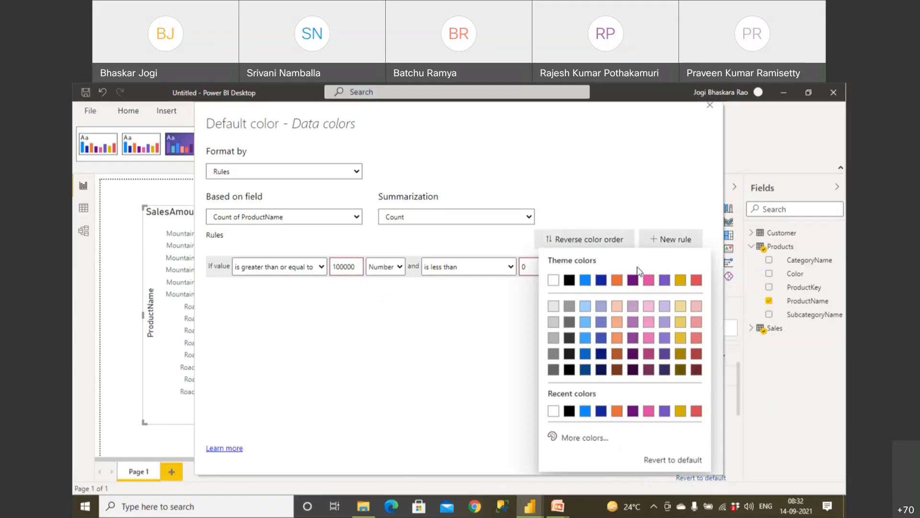
{"action": "left_click", "coordinate": [696, 282]}
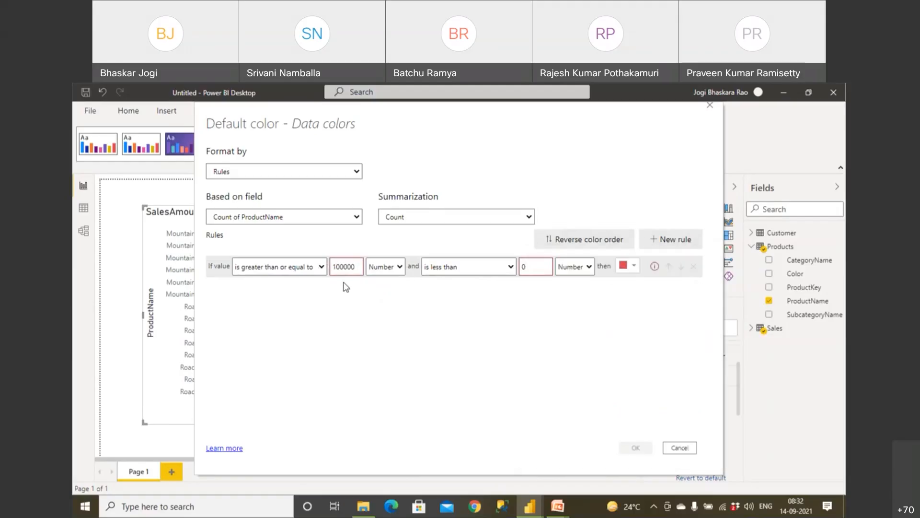
{"action": "left_click", "coordinate": [334, 266]}
{"action": "type", "text": "-"}
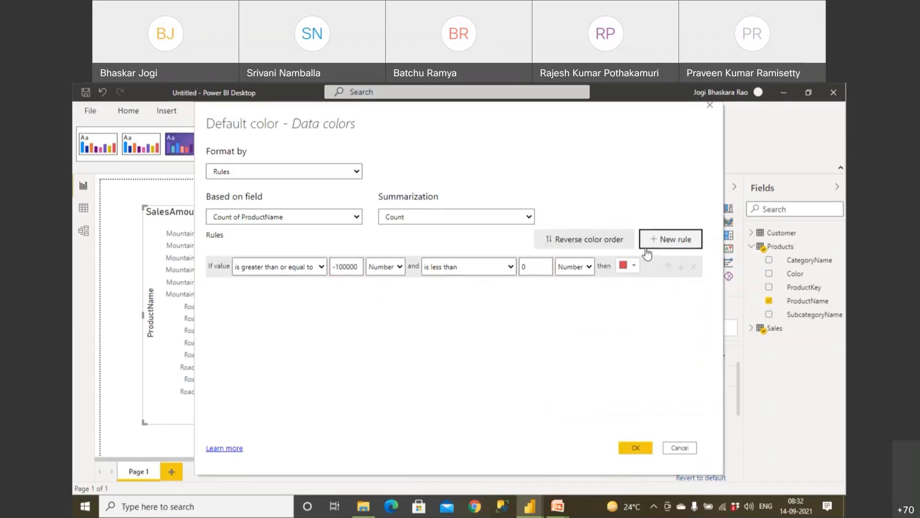
Add a second rule starting at the number 0 and set the first rule's lower limit to -10000.
{"action": "left_click", "coordinate": [669, 238]}
{"action": "double_click", "coordinate": [337, 288]}
{"action": "left_click_drag", "start_coordinate": [532, 288], "coordinate": [509, 288]}
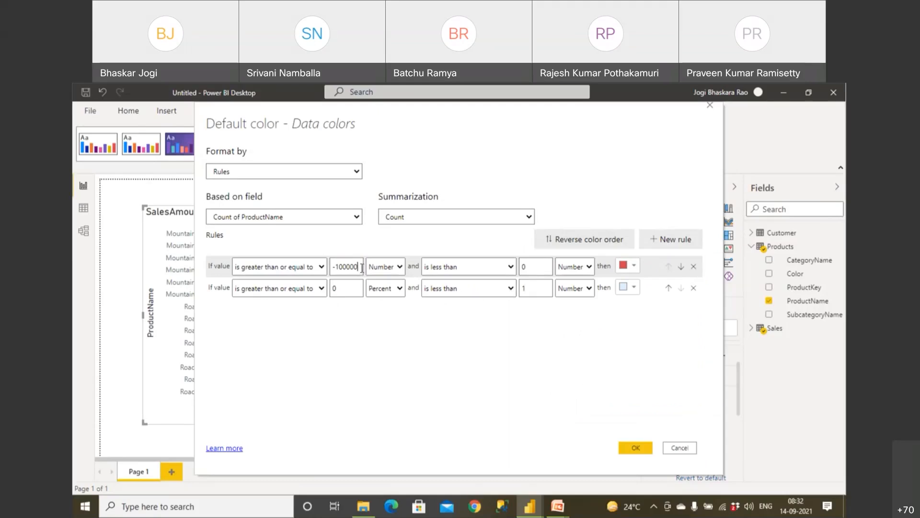
{"action": "left_click", "coordinate": [532, 291]}
{"action": "left_click", "coordinate": [391, 290]}
{"action": "left_click", "coordinate": [383, 310]}
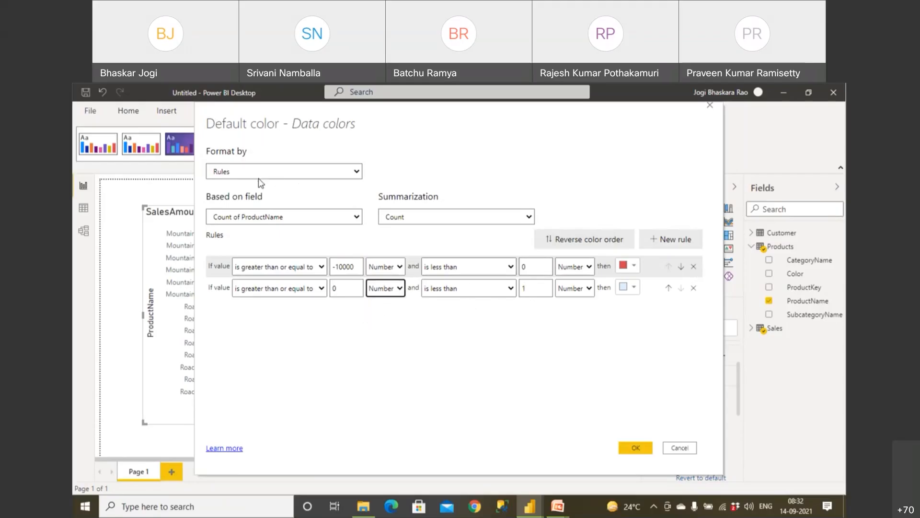
Browse the Sales table's fields for the color rules' base field, check the summarization options and cancel the conditional formatting.
{"action": "left_click", "coordinate": [301, 220]}
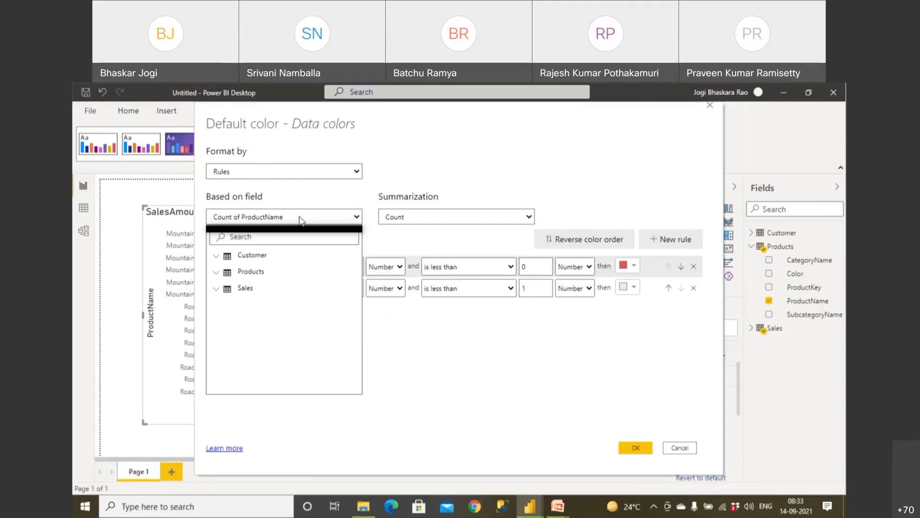
{"action": "left_click", "coordinate": [251, 289]}
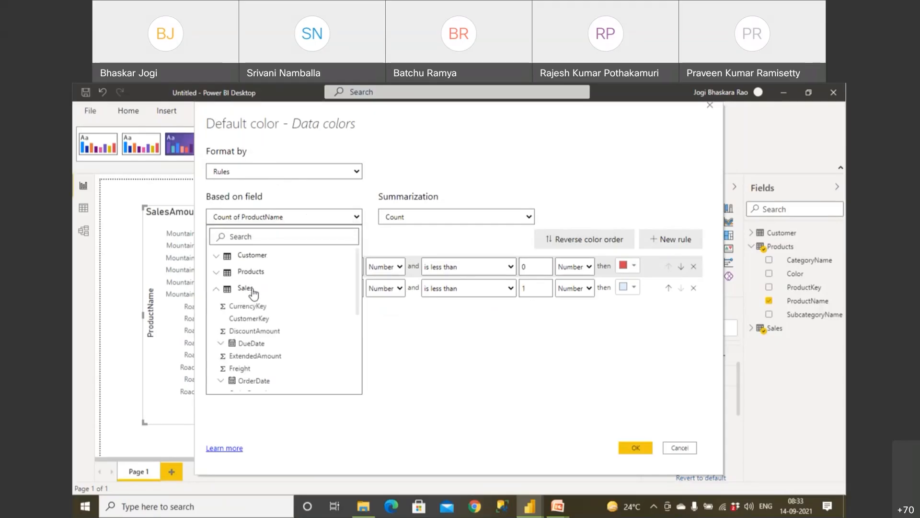
{"action": "left_click", "coordinate": [398, 219]}
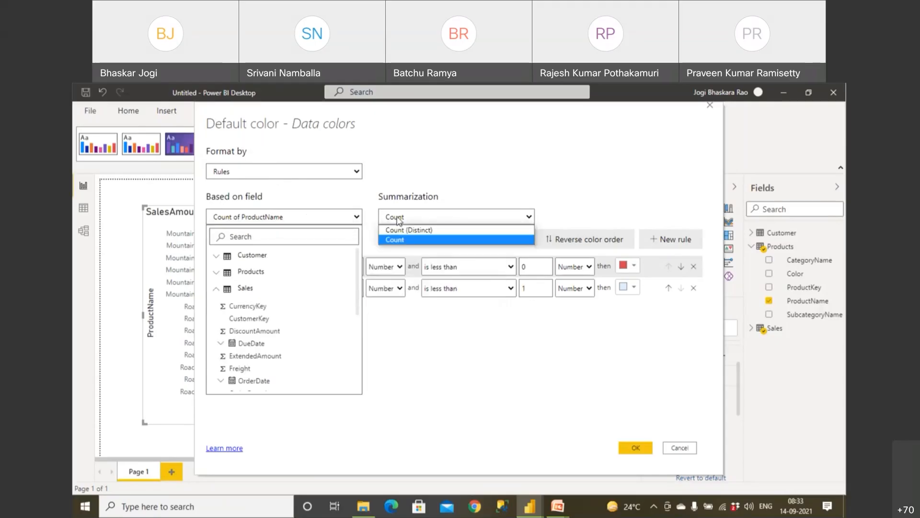
{"action": "left_click", "coordinate": [283, 220]}
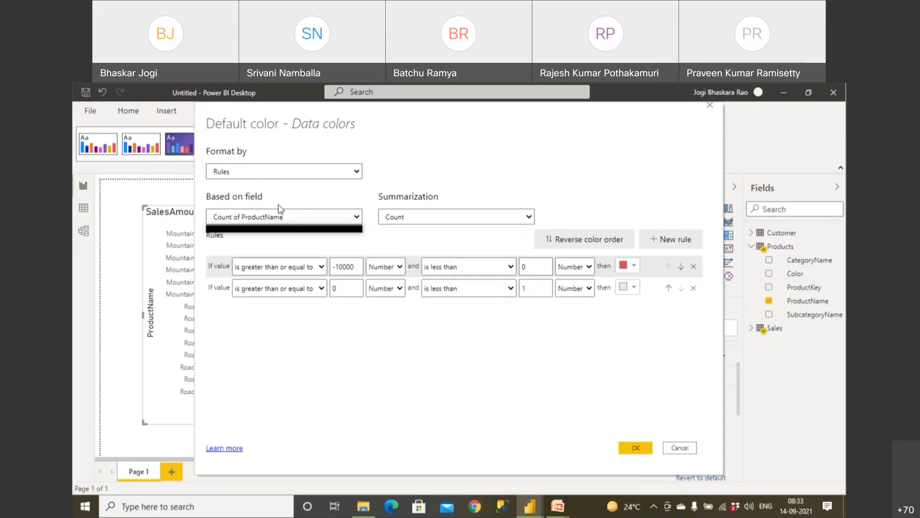
{"action": "left_click", "coordinate": [356, 218]}
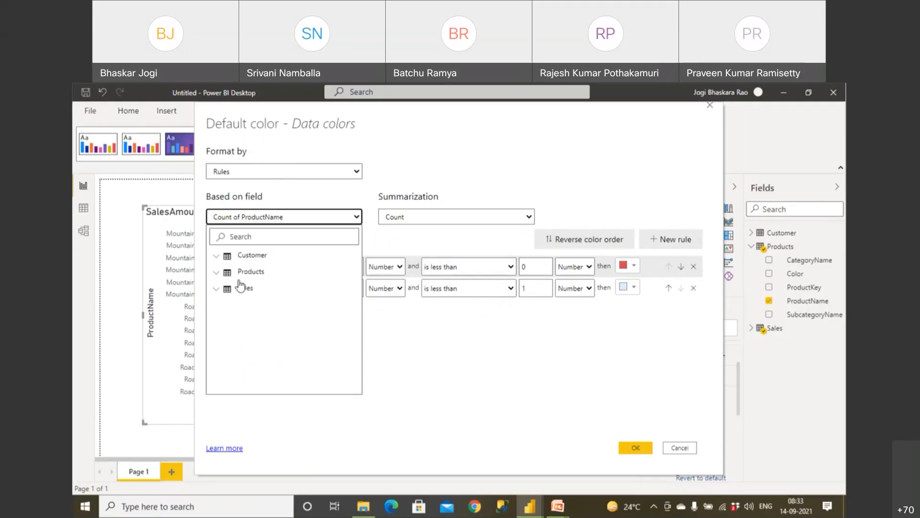
{"action": "left_click", "coordinate": [220, 289]}
{"action": "scroll", "coordinate": [247, 316], "scroll_direction": "down", "scroll_amount": 3}
{"action": "scroll", "coordinate": [247, 317], "scroll_direction": "down", "scroll_amount": 2}
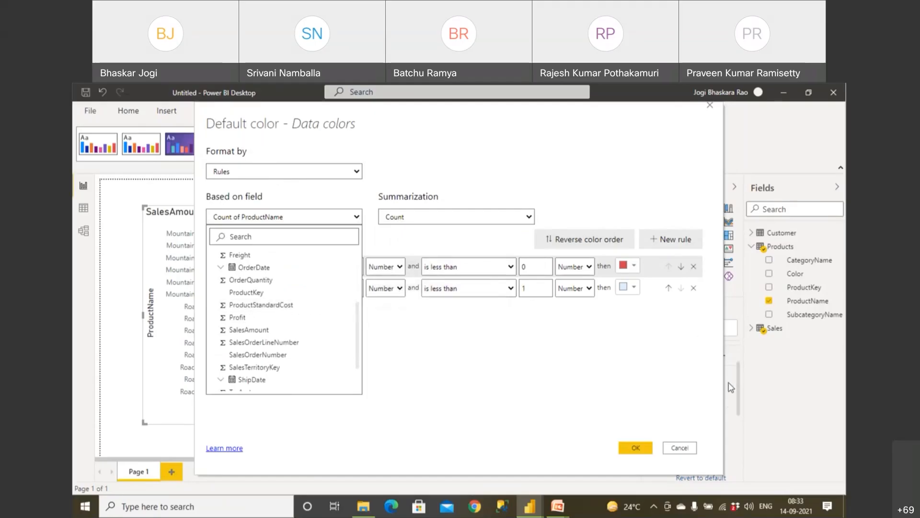
{"action": "left_click", "coordinate": [680, 448]}
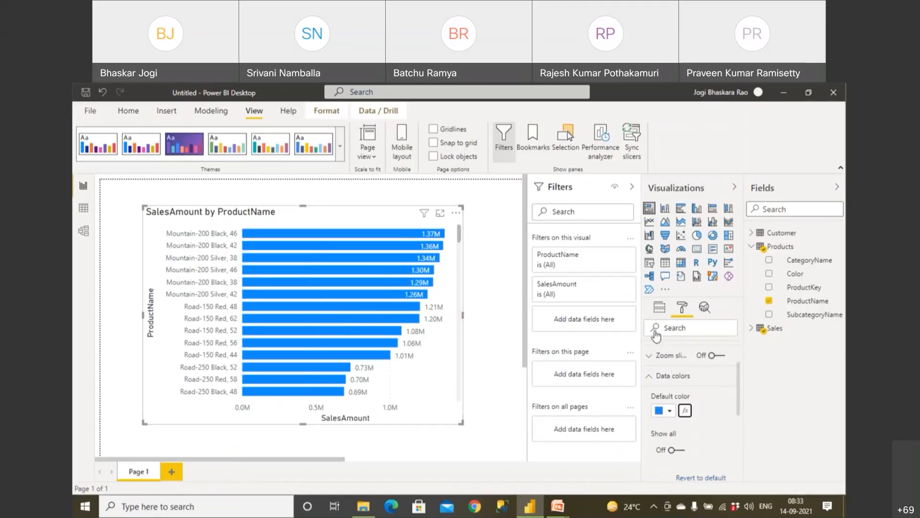
Reopen conditional formatting for the bar chart's default data color and set it to format by Rules.
{"action": "left_click", "coordinate": [659, 309]}
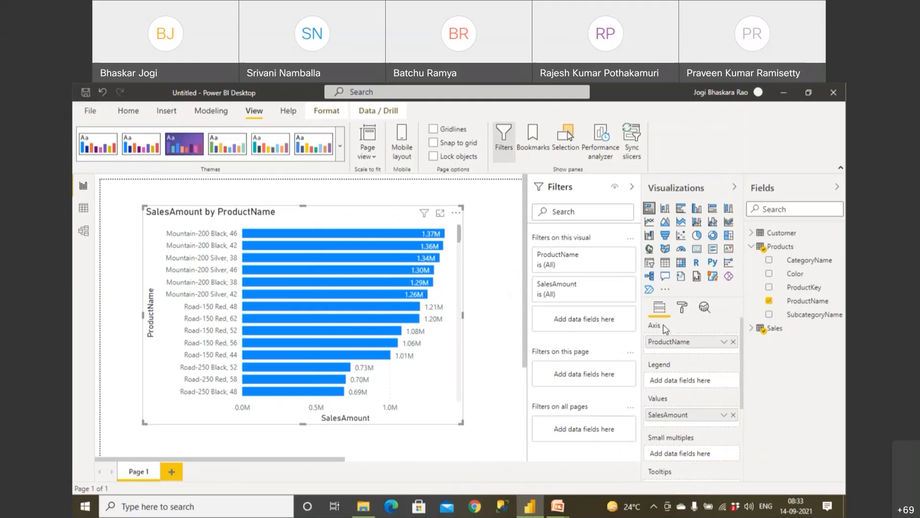
{"action": "left_click", "coordinate": [681, 310]}
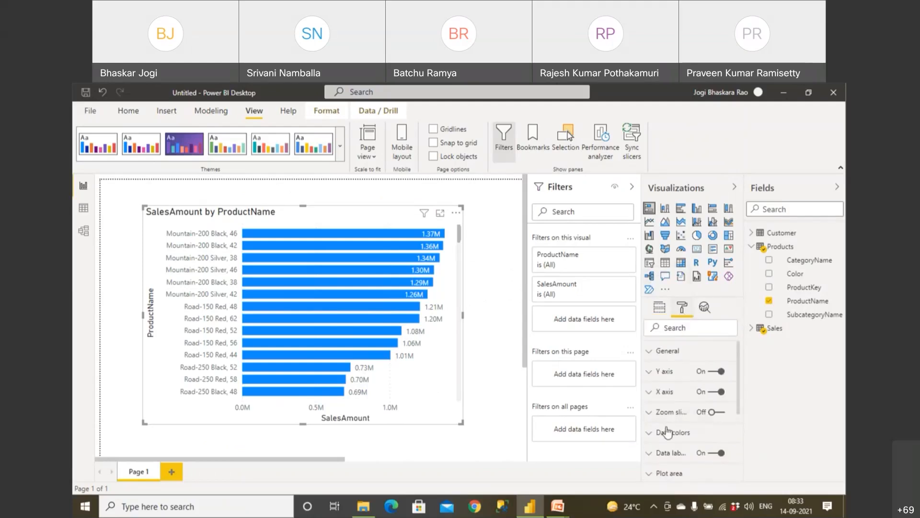
{"action": "left_click", "coordinate": [651, 434]}
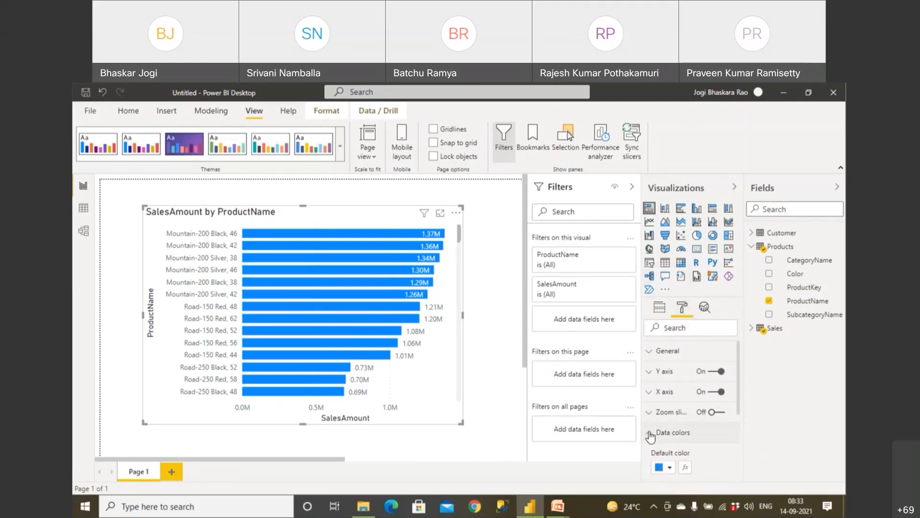
{"action": "left_click", "coordinate": [686, 470]}
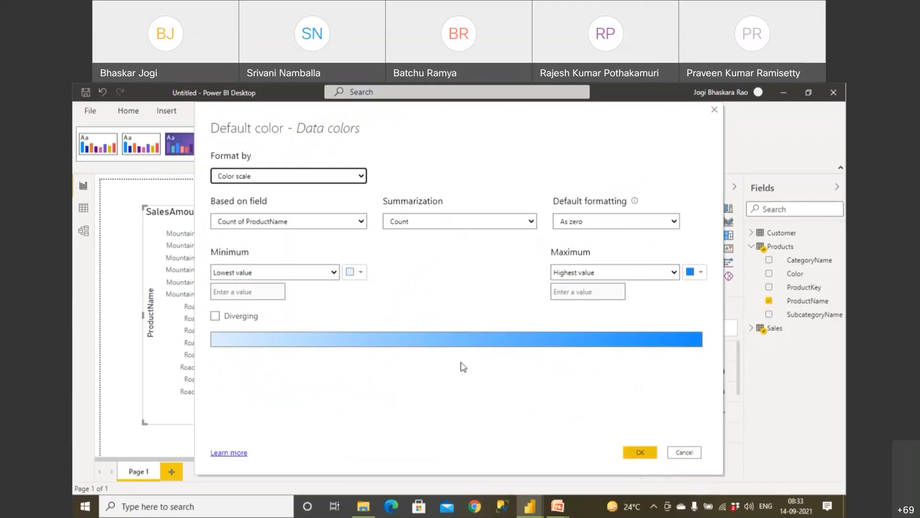
{"action": "left_click", "coordinate": [261, 177]}
{"action": "left_click", "coordinate": [254, 199]}
Base the color rules on the SalesAmount field of the Sales table.
{"action": "left_click", "coordinate": [262, 223]}
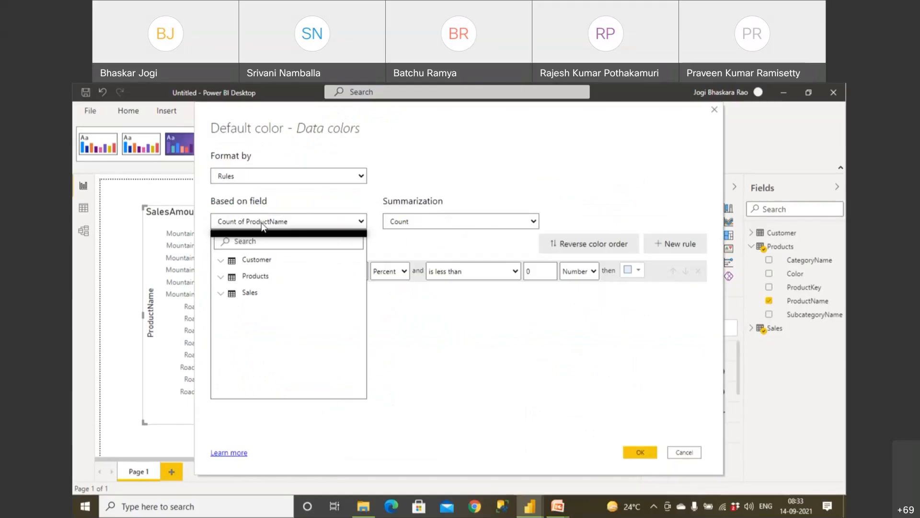
{"action": "left_click", "coordinate": [221, 293]}
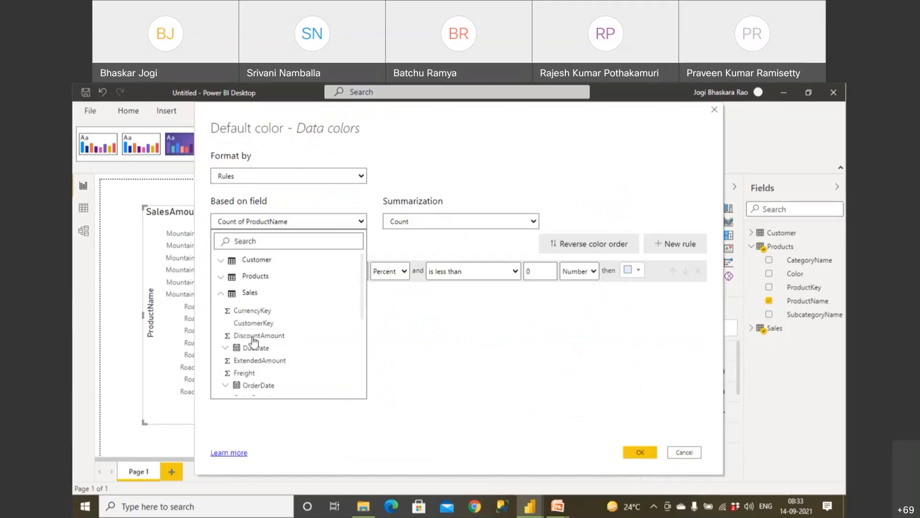
{"action": "scroll", "coordinate": [254, 343], "scroll_direction": "down", "scroll_amount": 5}
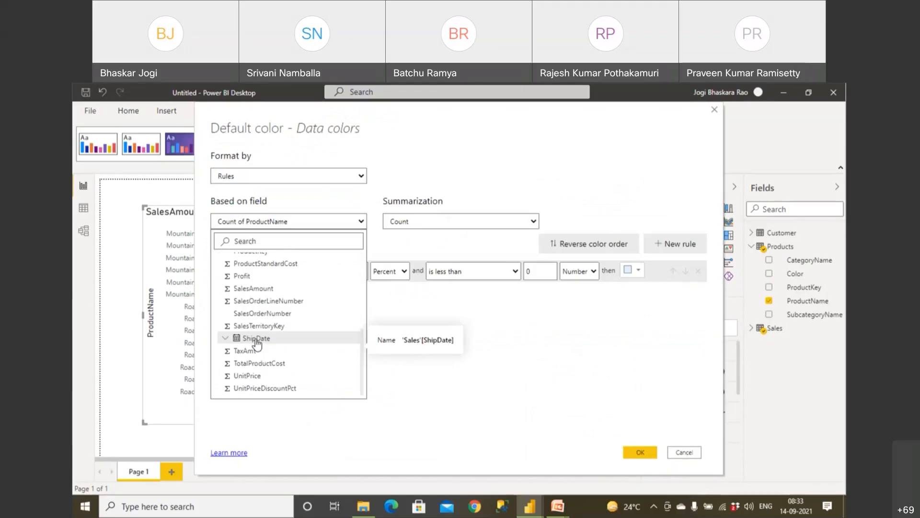
{"action": "left_click", "coordinate": [261, 289]}
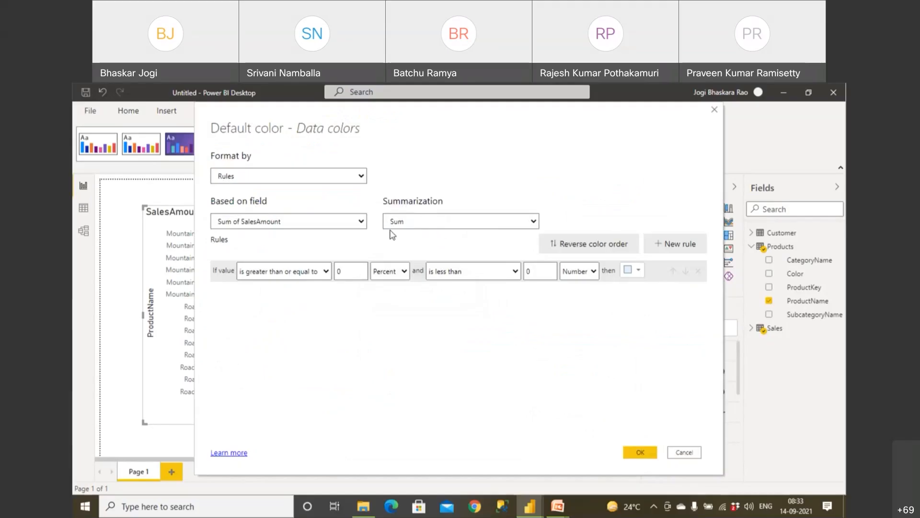
Set the first rule's lower limit to -10000 and its color to red.
{"action": "left_click_drag", "start_coordinate": [354, 271], "coordinate": [330, 273]}
{"action": "type", "text": "-10000"}
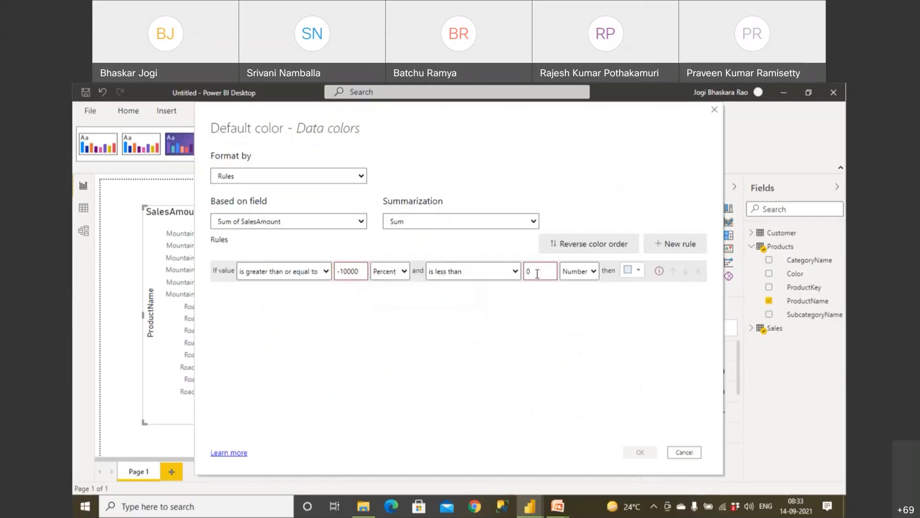
{"action": "left_click", "coordinate": [631, 271]}
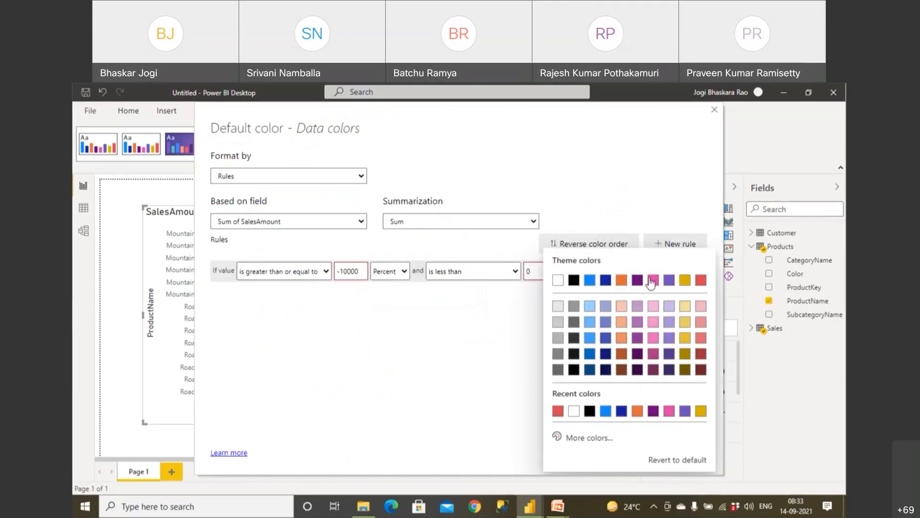
{"action": "left_click", "coordinate": [700, 282]}
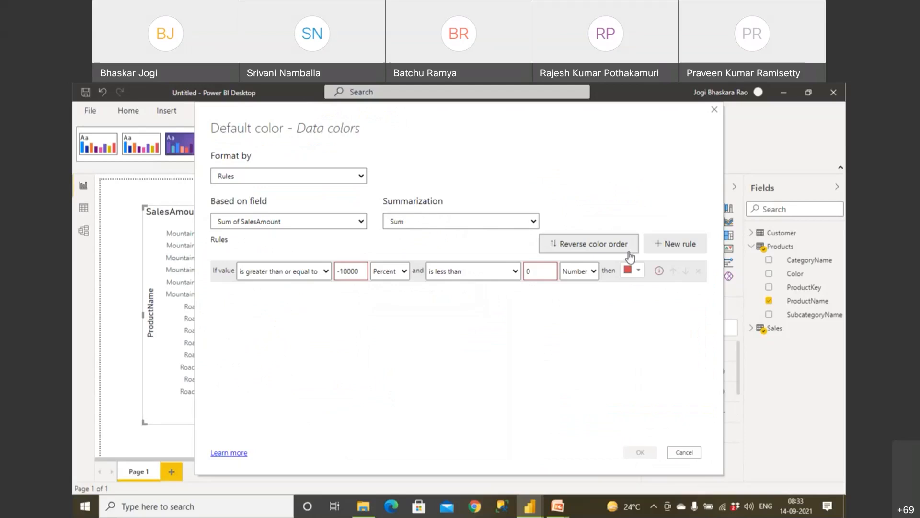
Add a second rule from 0 to less than 10000 and set both rules' lower limits to the Number type.
{"action": "left_click", "coordinate": [670, 249]}
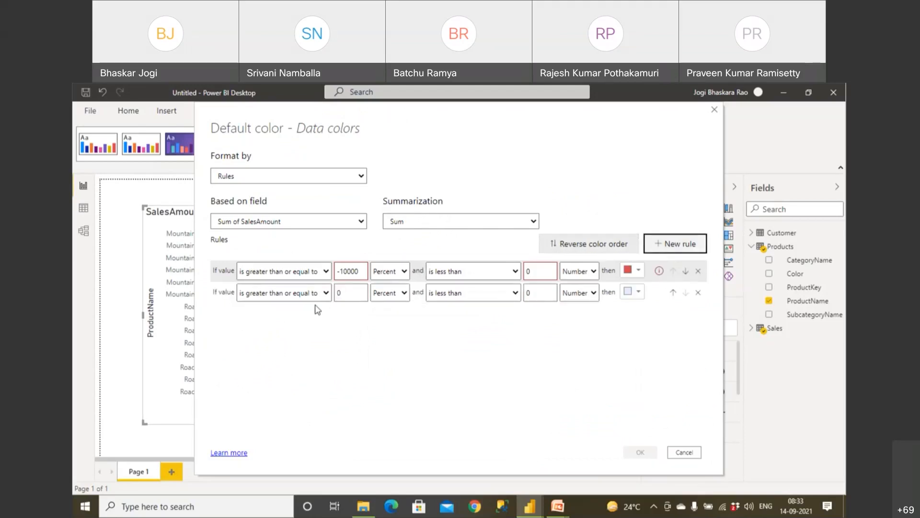
{"action": "double_click", "coordinate": [346, 290]}
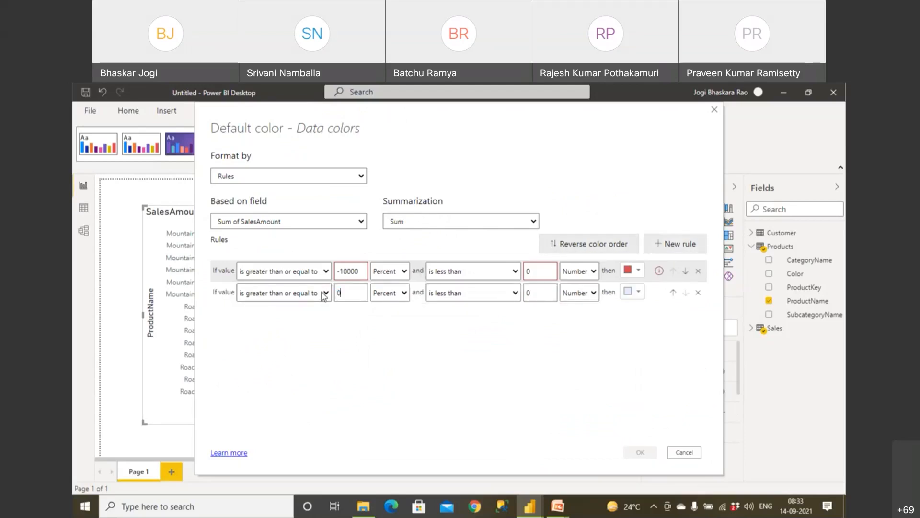
{"action": "left_click_drag", "start_coordinate": [551, 297], "coordinate": [511, 297]}
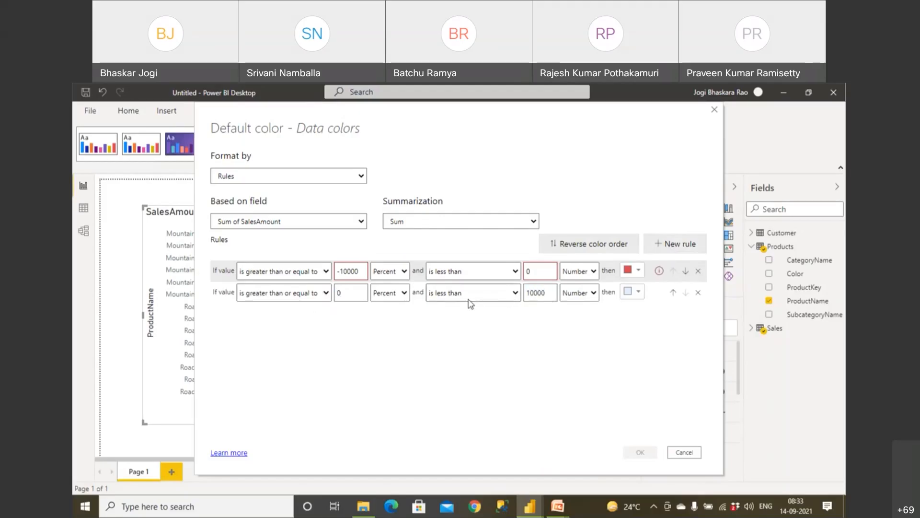
{"action": "left_click", "coordinate": [389, 293]}
{"action": "left_click", "coordinate": [394, 307]}
{"action": "left_click", "coordinate": [389, 271]}
{"action": "left_click", "coordinate": [386, 286]}
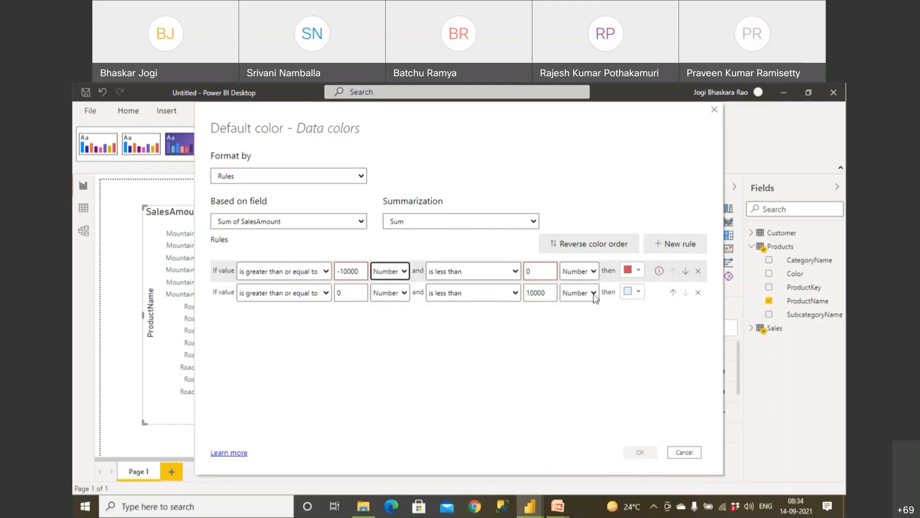
Try to mix a custom yellow shade for the second rule and leave the conditional formatting without applying it.
{"action": "left_click", "coordinate": [639, 291]}
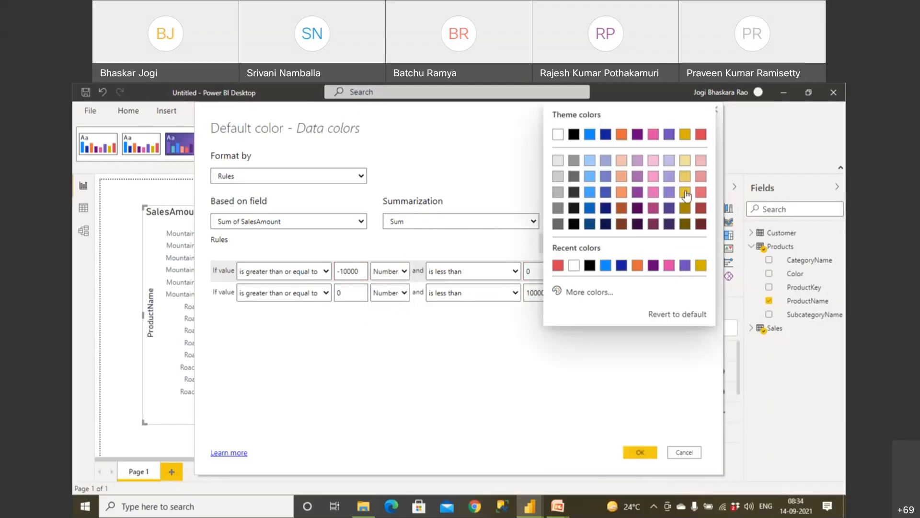
{"action": "left_click", "coordinate": [578, 294]}
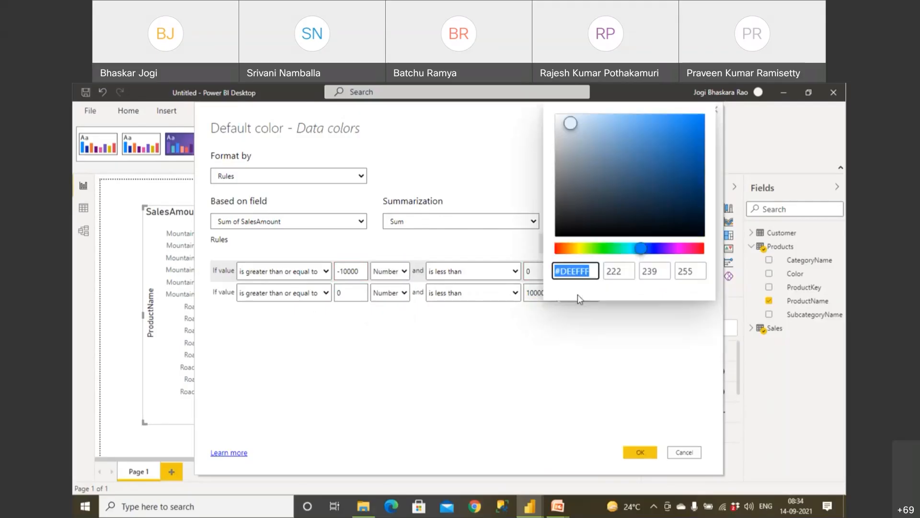
{"action": "left_click", "coordinate": [579, 248]}
{"action": "left_click", "coordinate": [632, 118]}
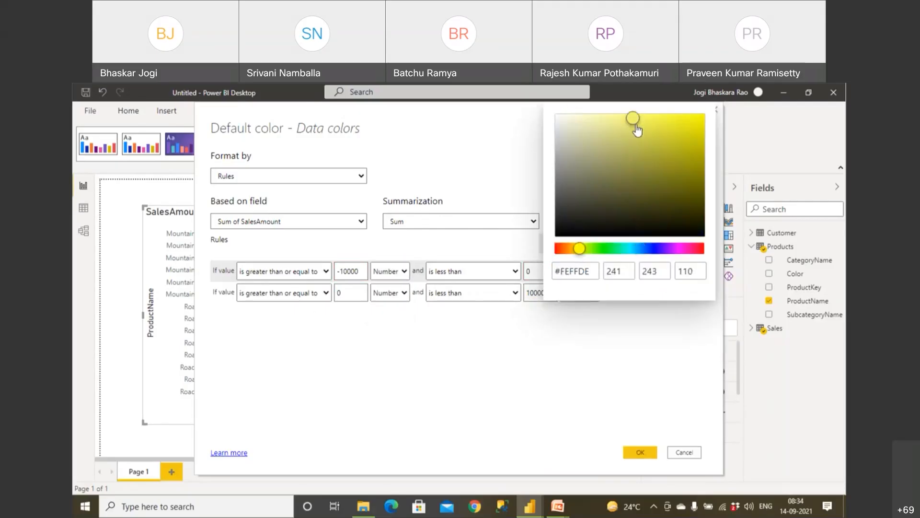
{"action": "left_click_drag", "start_coordinate": [615, 118], "coordinate": [593, 121]}
{"action": "left_click", "coordinate": [622, 119]}
{"action": "left_click", "coordinate": [581, 249]}
{"action": "left_click", "coordinate": [617, 201]}
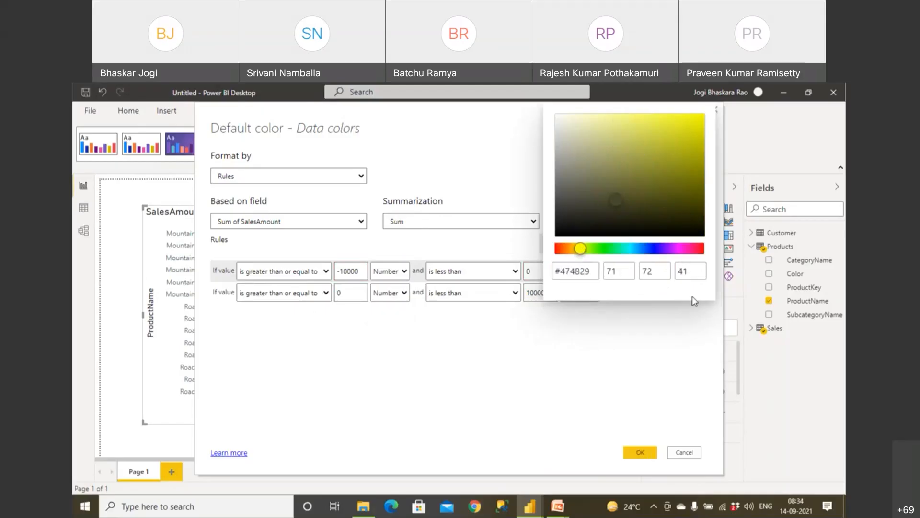
{"action": "key", "text": "Escape"}
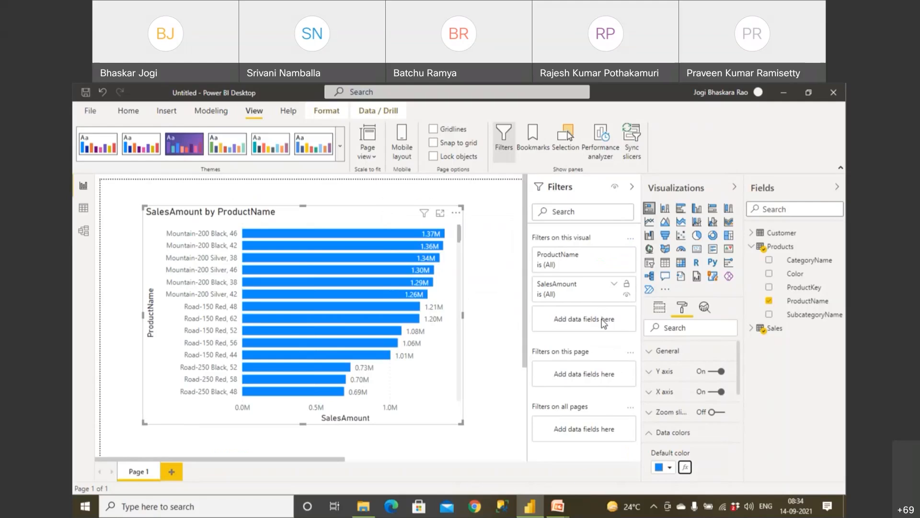
Open the default data color's conditional formatting again and choose Rules as the format style.
{"action": "left_click", "coordinate": [685, 467]}
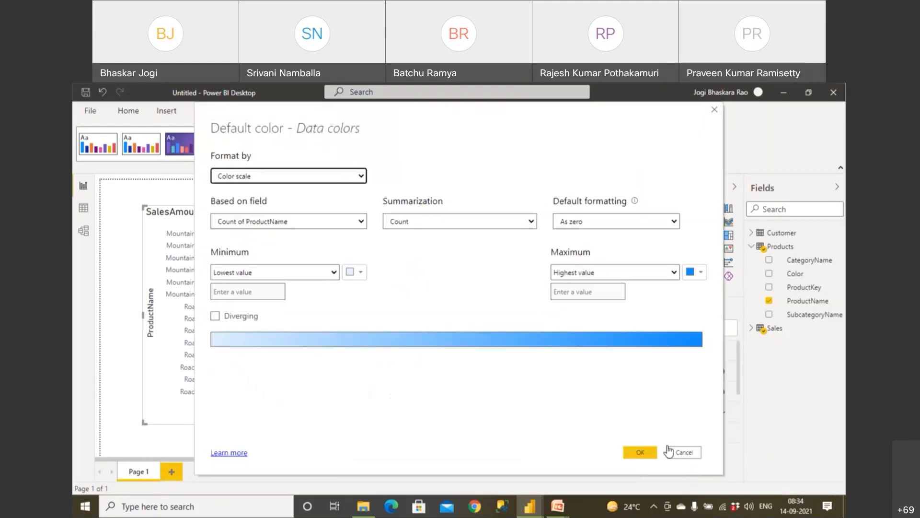
{"action": "left_click", "coordinate": [241, 180]}
{"action": "left_click", "coordinate": [240, 199]}
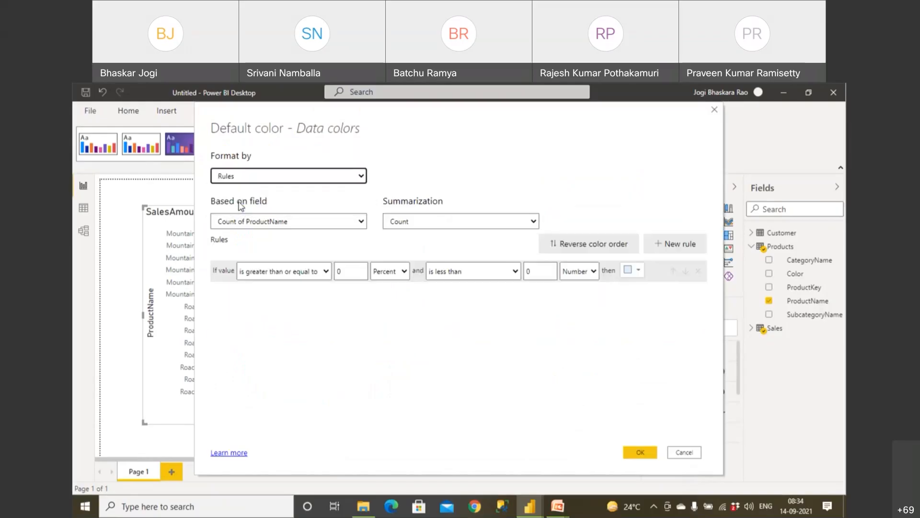
Base the color rules on SalesAmount from the Sales table, keeping Sum as the summarization.
{"action": "left_click", "coordinate": [260, 226]}
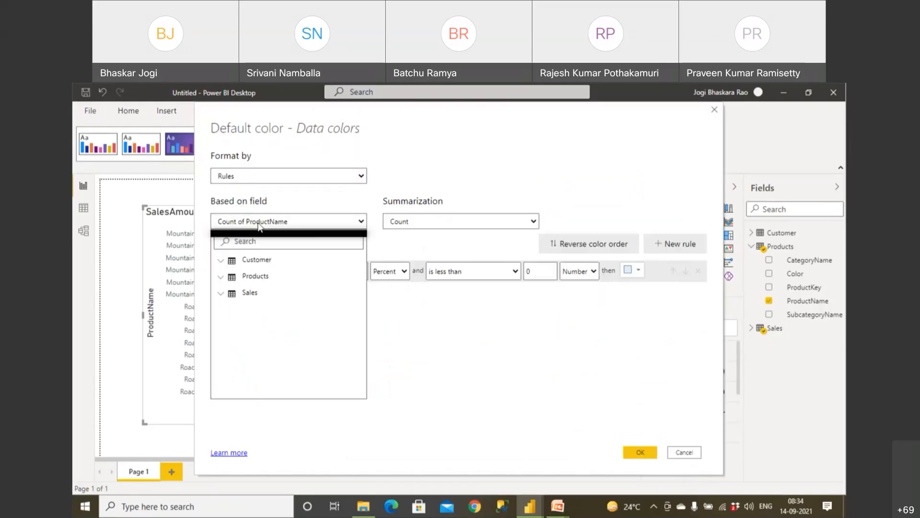
{"action": "left_click", "coordinate": [221, 293]}
{"action": "scroll", "coordinate": [237, 331], "scroll_direction": "down", "scroll_amount": 4}
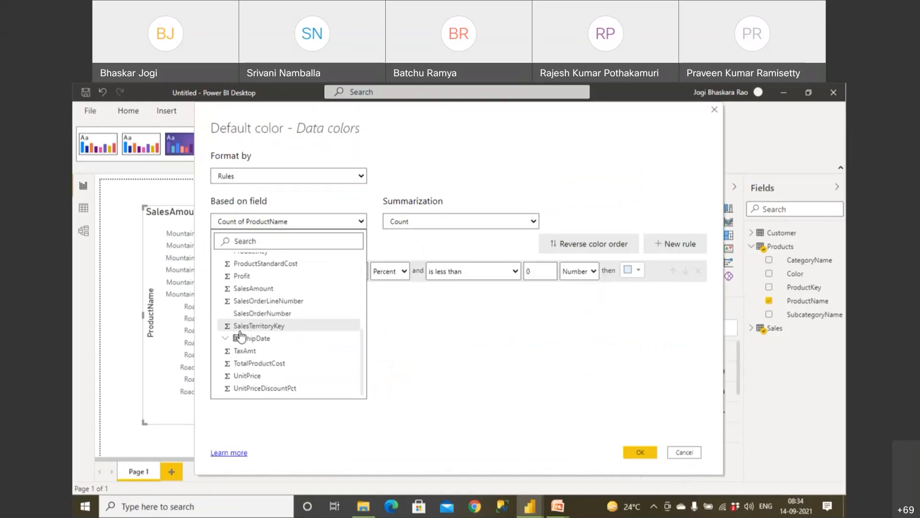
{"action": "left_click", "coordinate": [259, 288]}
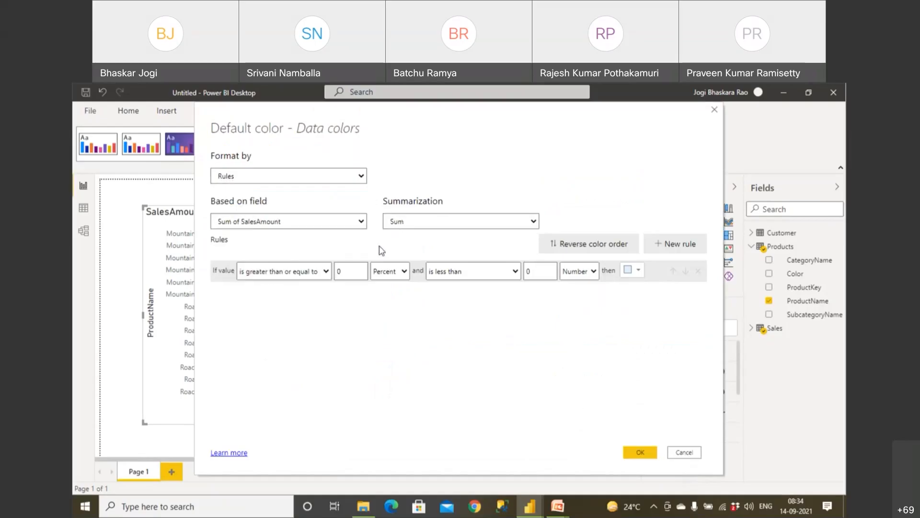
{"action": "left_click", "coordinate": [414, 222]}
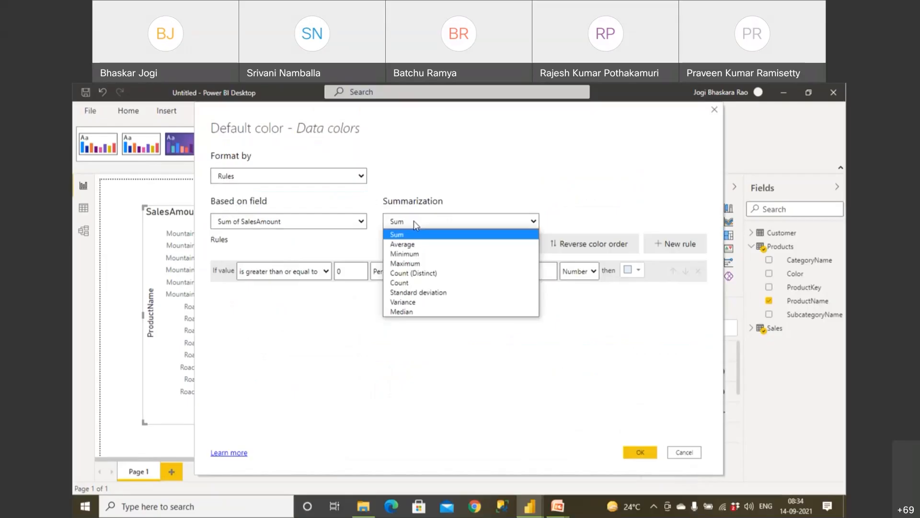
{"action": "left_click", "coordinate": [414, 221]}
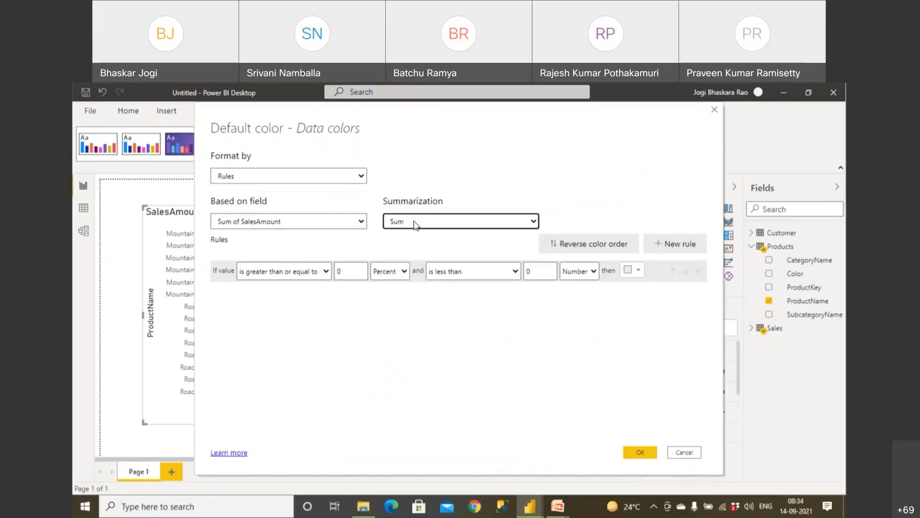
Define the first rule to color values from the number -10000 to less than 0 in red.
{"action": "left_click", "coordinate": [386, 272]}
{"action": "left_click", "coordinate": [389, 286]}
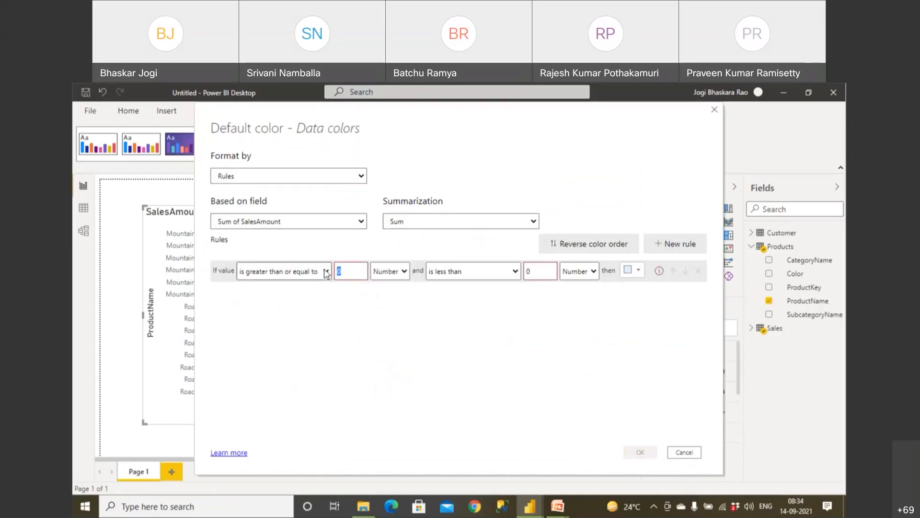
{"action": "type", "text": "-10000"}
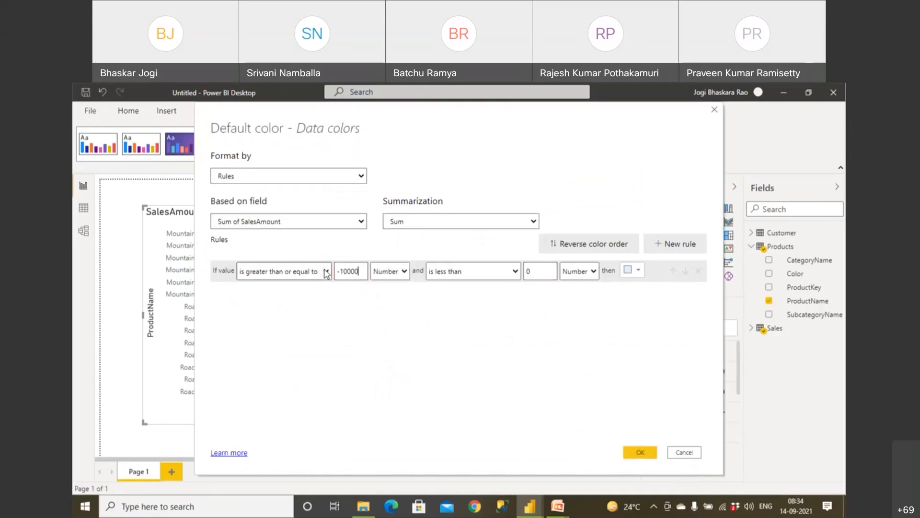
{"action": "left_click", "coordinate": [628, 271]}
{"action": "left_click", "coordinate": [701, 279]}
Add a second rule that colors values from the number 0 to less than 100000 in light gold.
{"action": "left_click", "coordinate": [671, 244]}
{"action": "left_click", "coordinate": [347, 293]}
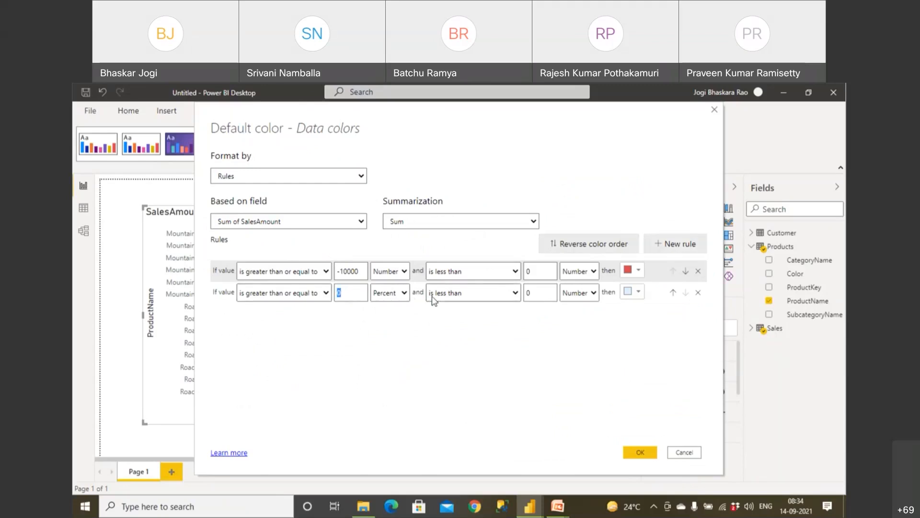
{"action": "left_click", "coordinate": [385, 296]}
{"action": "left_click", "coordinate": [386, 306]}
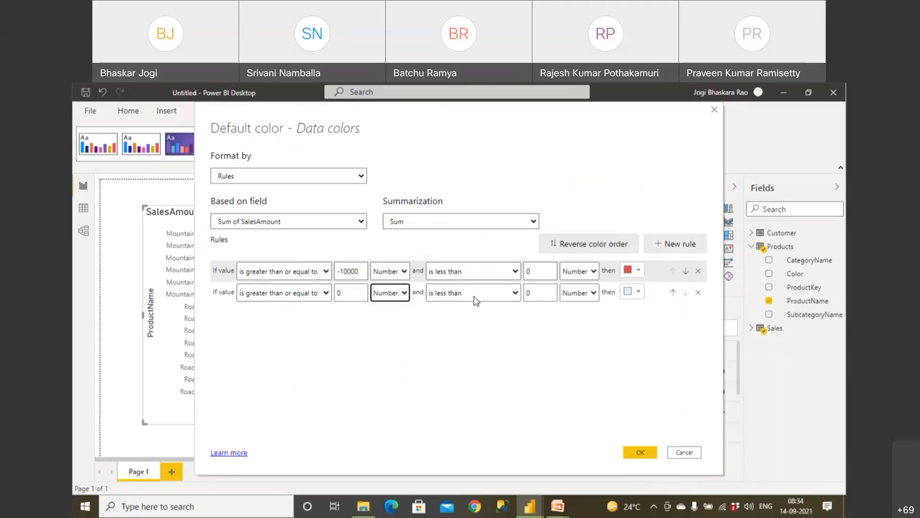
{"action": "double_click", "coordinate": [535, 292]}
{"action": "type", "text": "100000"}
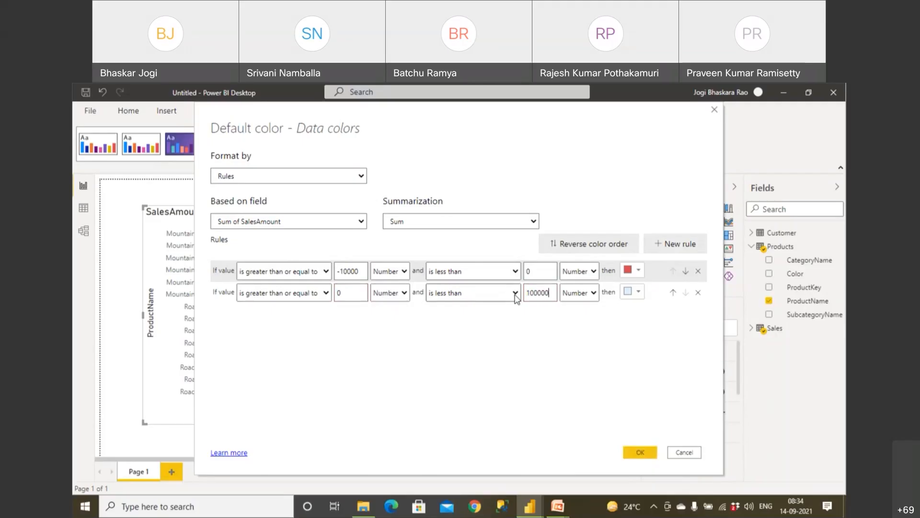
{"action": "left_click", "coordinate": [635, 293]}
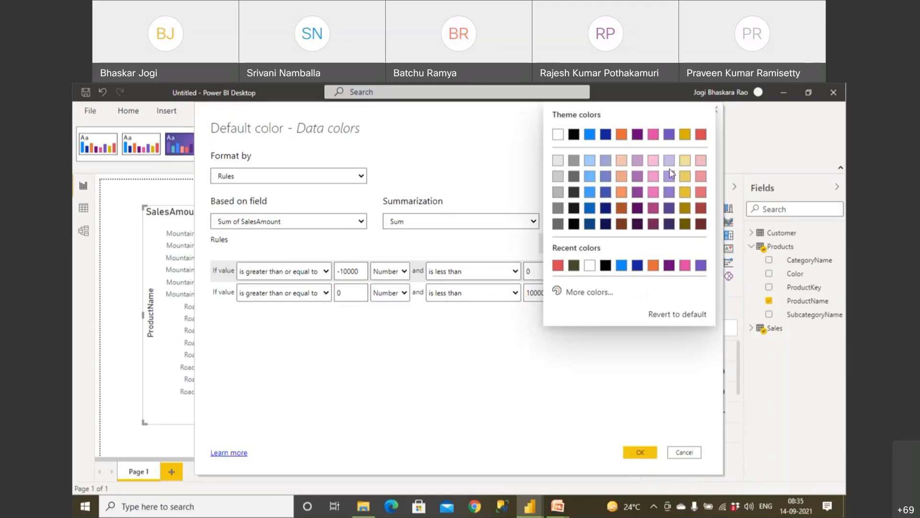
{"action": "left_click", "coordinate": [685, 177]}
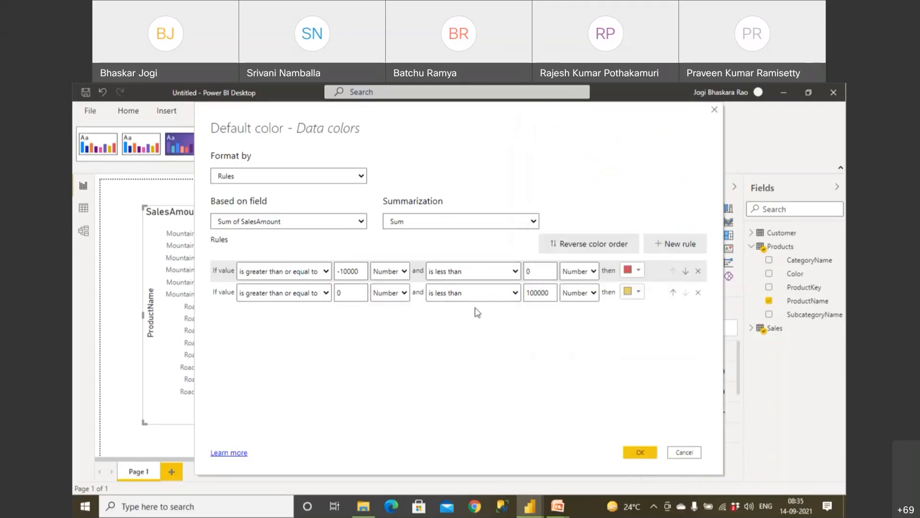
Add a third color rule in blue, setting its upper limit to 100000 and treating the lower limit as a number.
{"action": "left_click", "coordinate": [661, 244]}
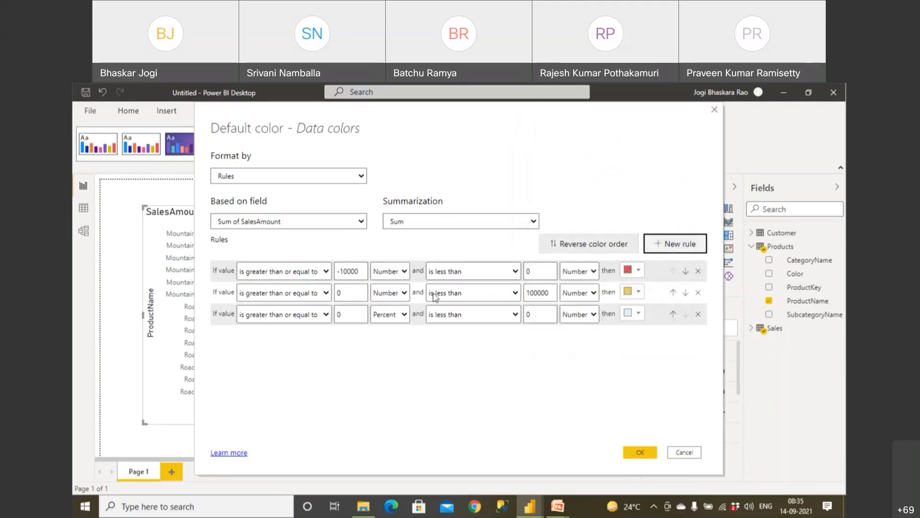
{"action": "double_click", "coordinate": [357, 312]}
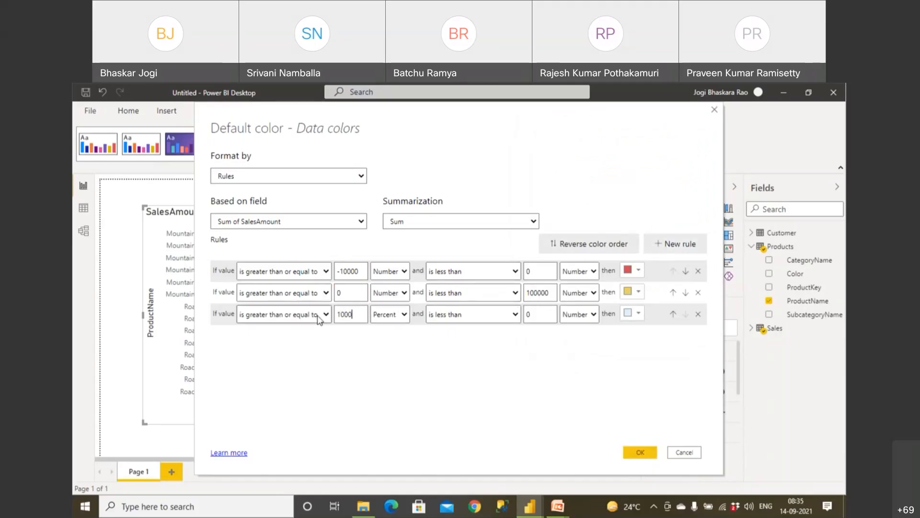
{"action": "type", "text": "1000000"}
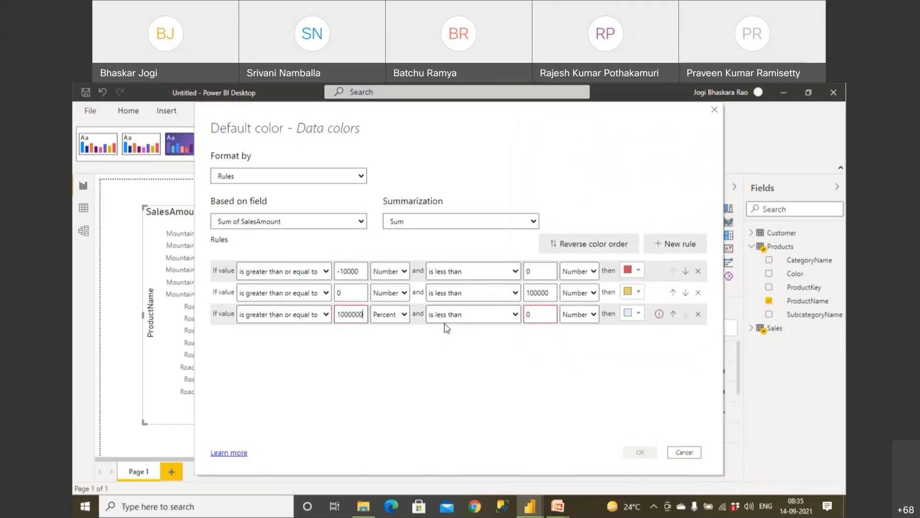
{"action": "double_click", "coordinate": [533, 313]}
{"action": "type", "text": "1000"}
{"action": "left_click", "coordinate": [364, 314]}
{"action": "left_click", "coordinate": [390, 313]}
{"action": "left_click", "coordinate": [381, 325]}
{"action": "left_click", "coordinate": [630, 314]}
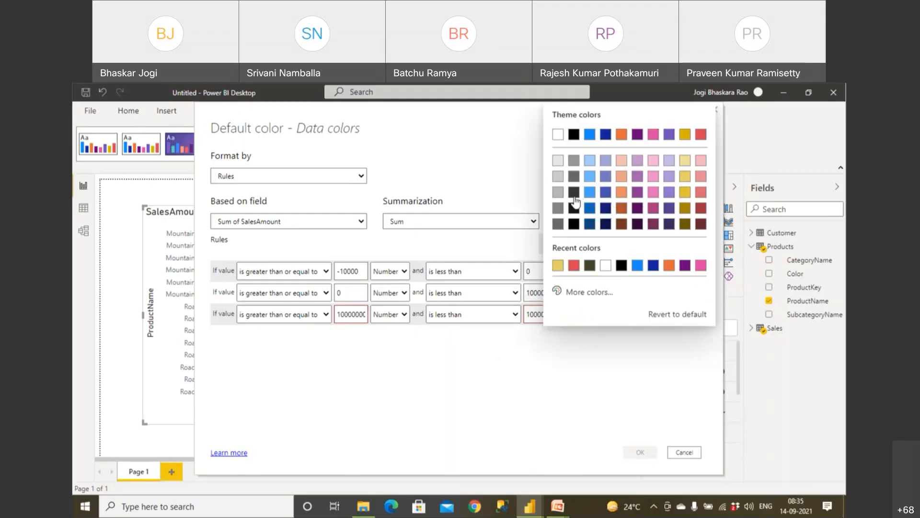
{"action": "left_click", "coordinate": [637, 265]}
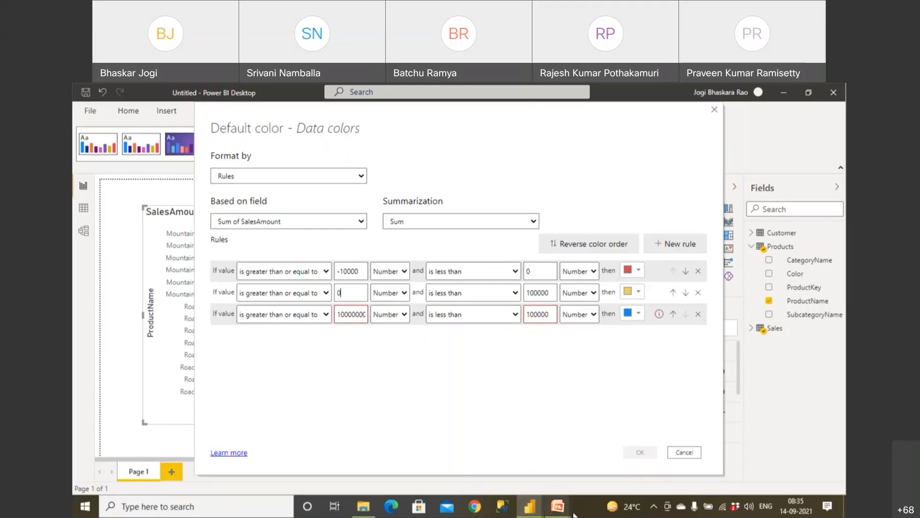
Switch to the PowerPoint slide show to review the example color rules, and return to Power BI Desktop.
{"action": "mouse_move", "coordinate": [559, 513]}
{"action": "left_click", "coordinate": [483, 432]}
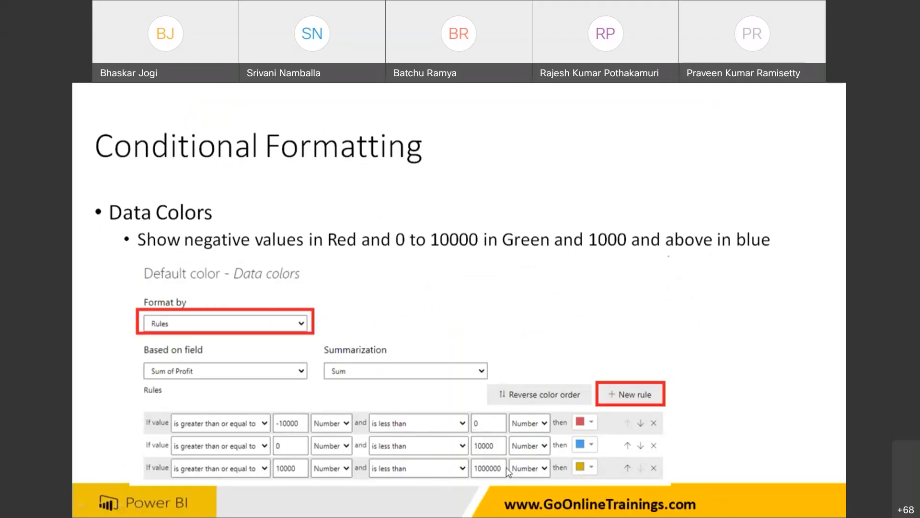
{"action": "key", "text": "alt+Tab"}
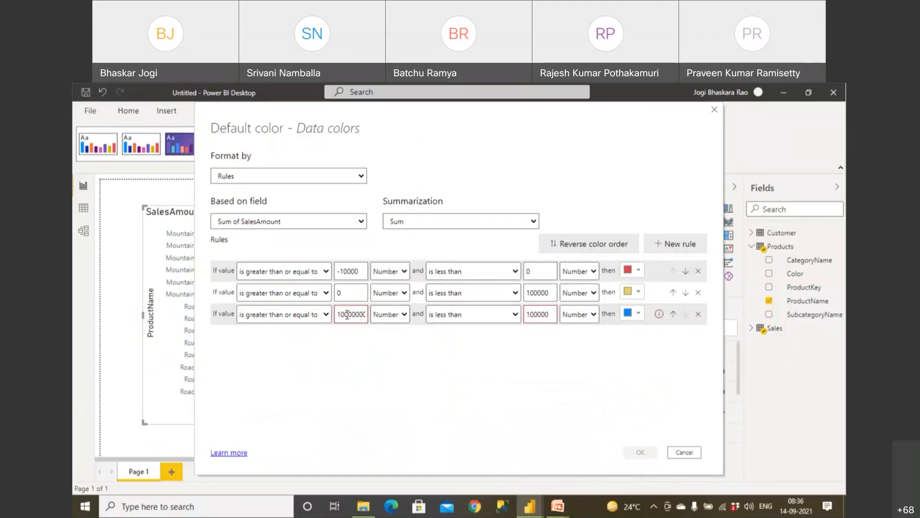
Correct the third rule's lower limit to 100000, extend its upper limit with additional zeros, and apply the rules.
{"action": "left_click_drag", "start_coordinate": [359, 316], "coordinate": [382, 317]}
{"action": "key", "text": "BackSpace"}
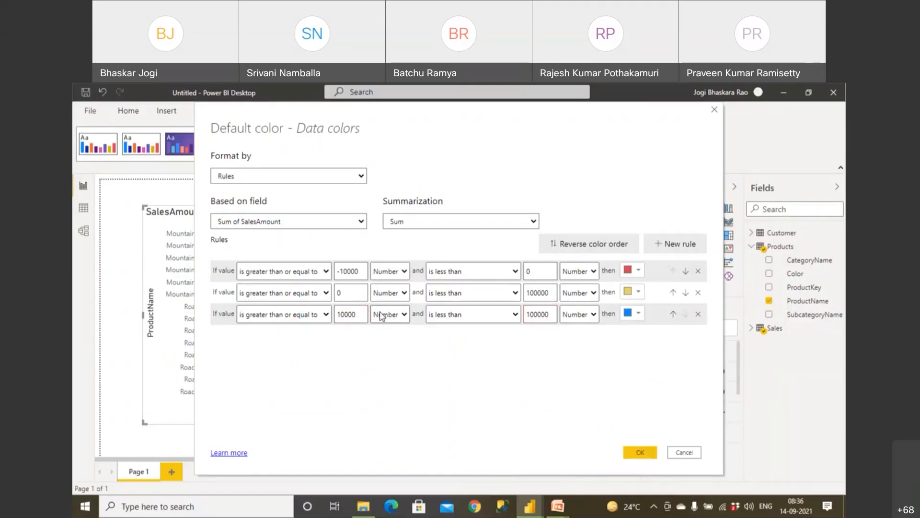
{"action": "key", "text": "BackSpace"}
{"action": "type", "text": "0"}
{"action": "left_click", "coordinate": [361, 316]}
{"action": "type", "text": "0"}
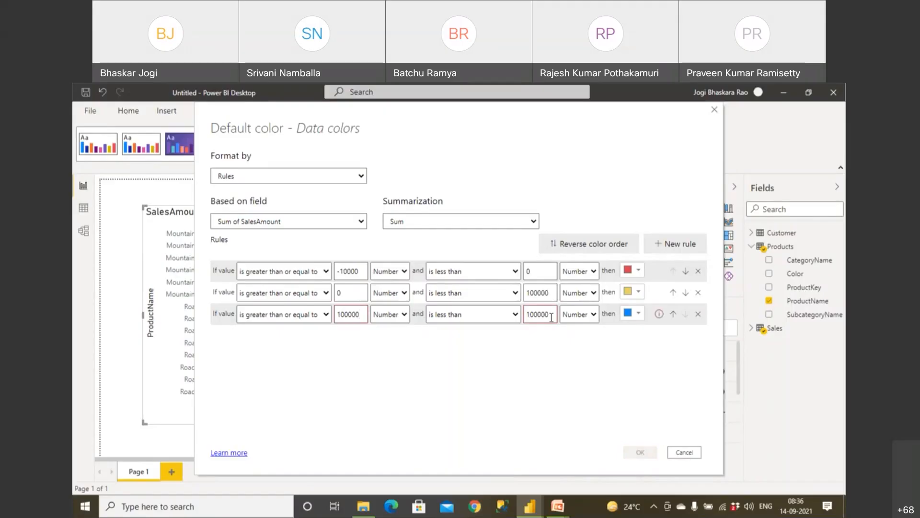
{"action": "type", "text": "0"}
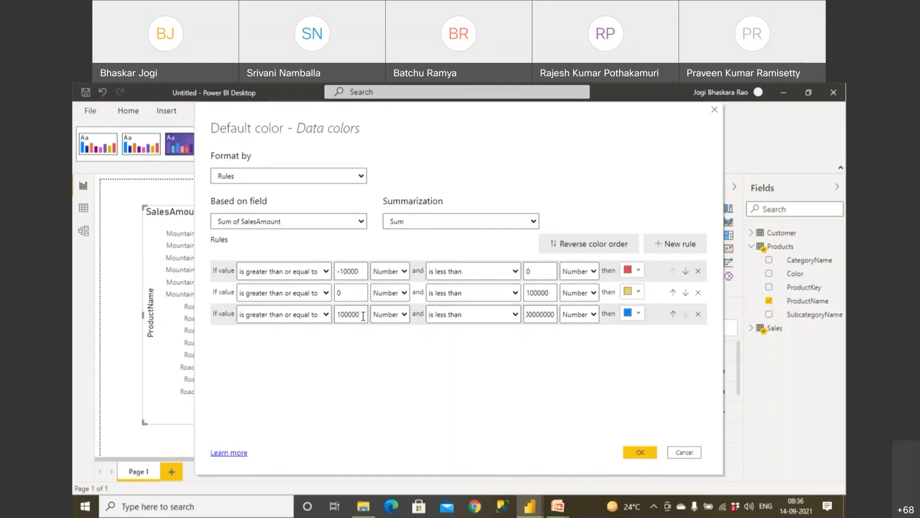
{"action": "type", "text": "0"}
{"action": "left_click", "coordinate": [642, 451]}
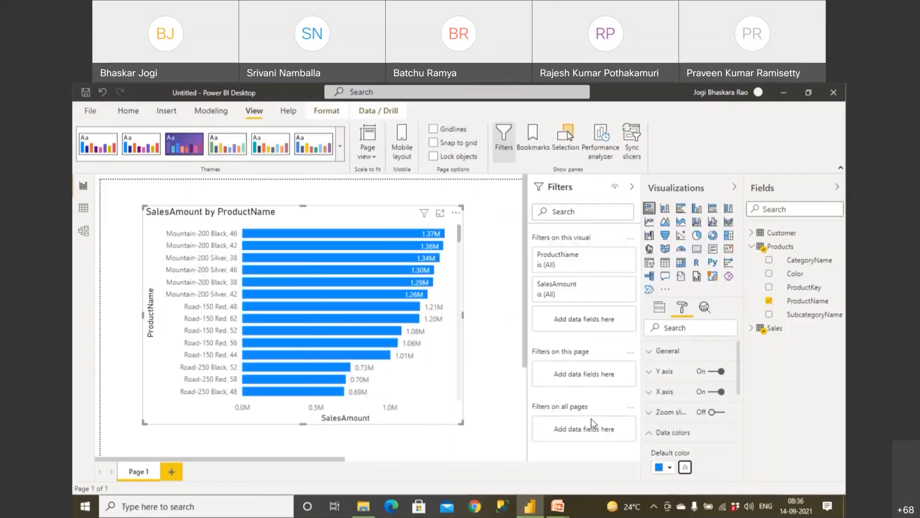
Examine the rule-based bar colors down the chart and clear the conditional formatting from the default data color.
{"action": "left_click_drag", "start_coordinate": [460, 241], "coordinate": [448, 409]}
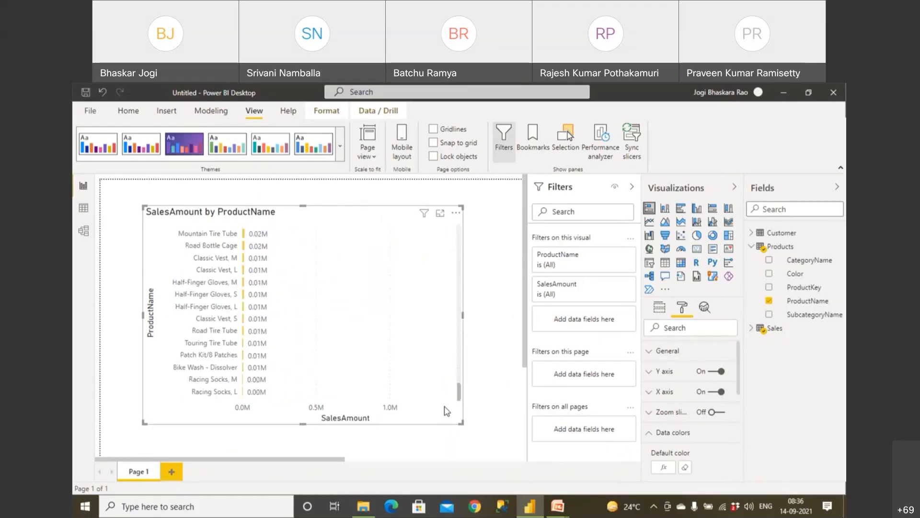
{"action": "left_click_drag", "start_coordinate": [433, 362], "coordinate": [437, 309]}
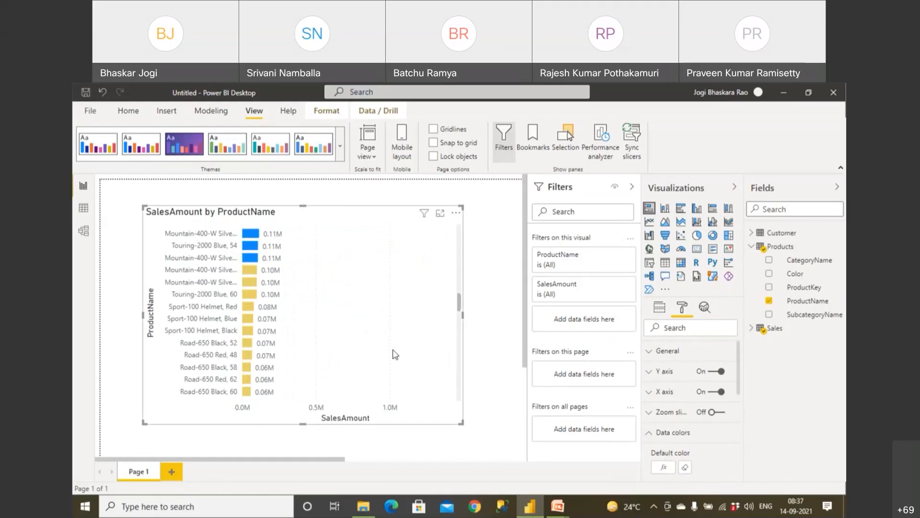
{"action": "left_click", "coordinate": [666, 467]}
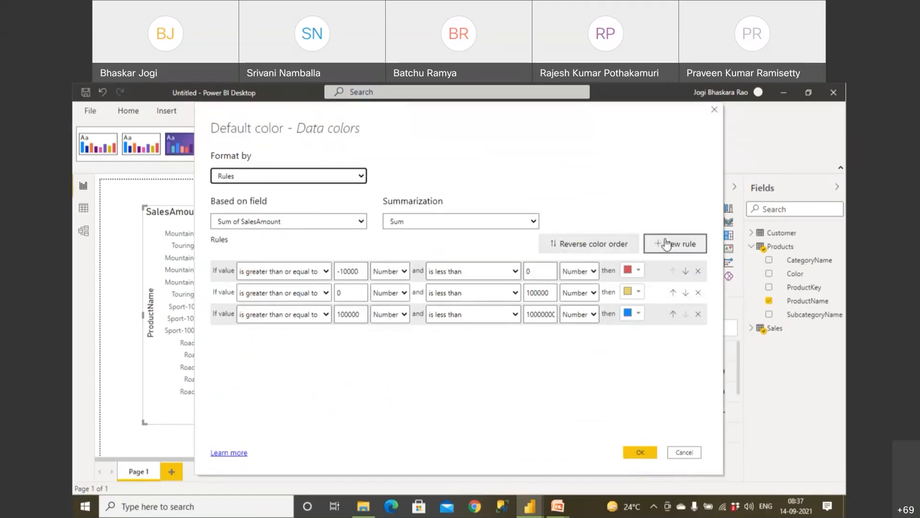
{"action": "left_click", "coordinate": [684, 453]}
{"action": "left_click", "coordinate": [685, 468]}
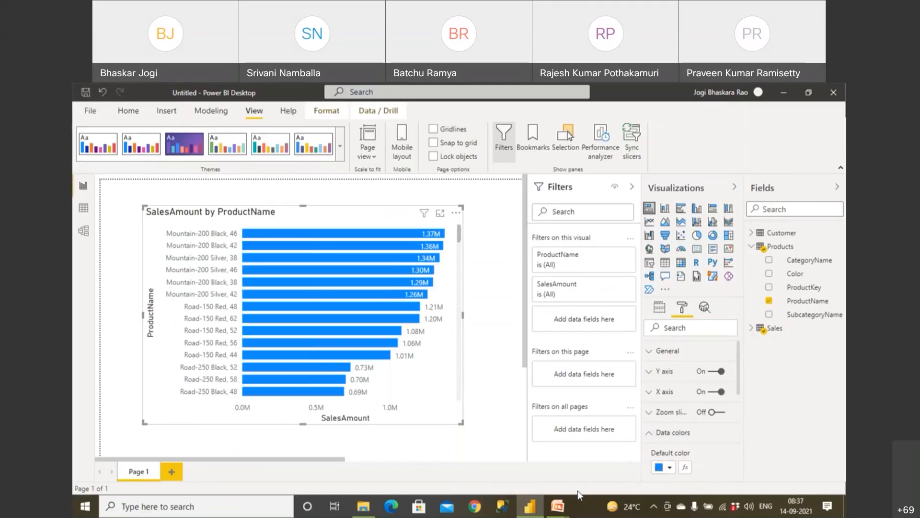
Switch to the PowerPoint slide show to view the Conditional Formatting slide.
{"action": "mouse_move", "coordinate": [557, 504]}
{"action": "left_click", "coordinate": [575, 462]}
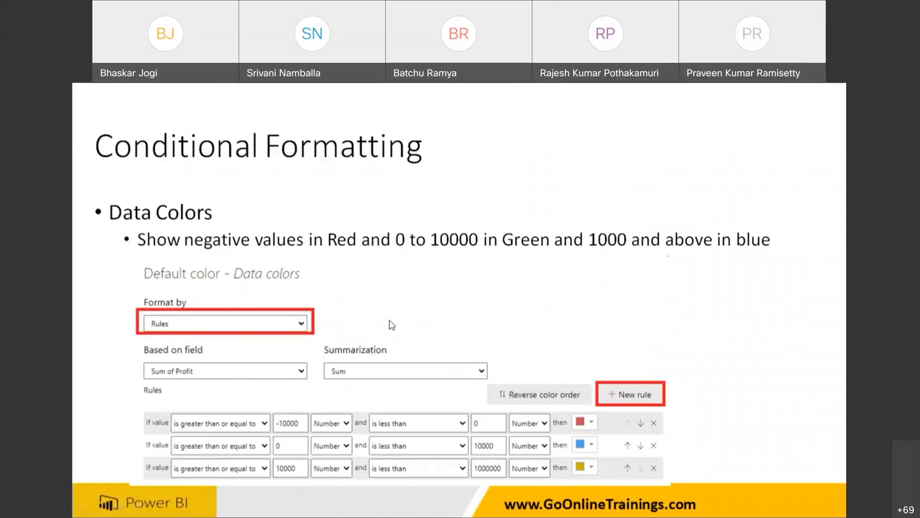
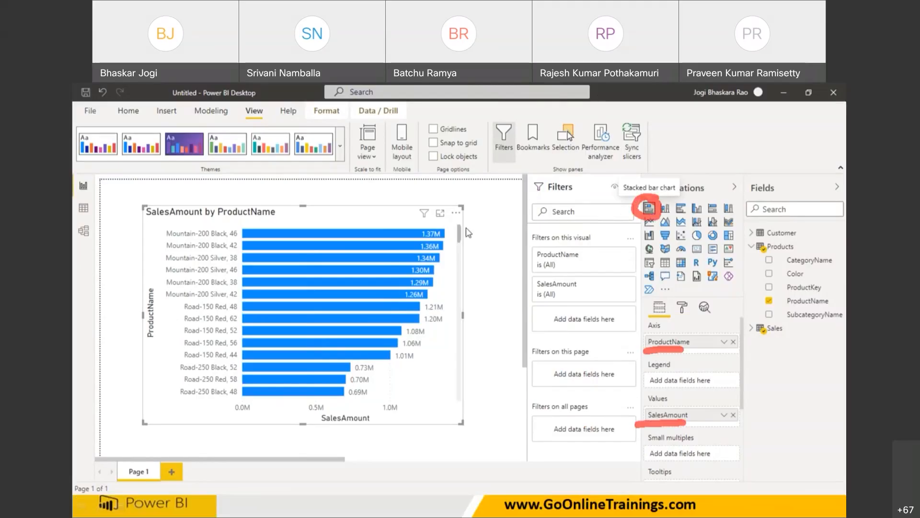
Add Profit from the Sales table to the bar chart's values below SalesAmount.
{"action": "left_click", "coordinate": [751, 330]}
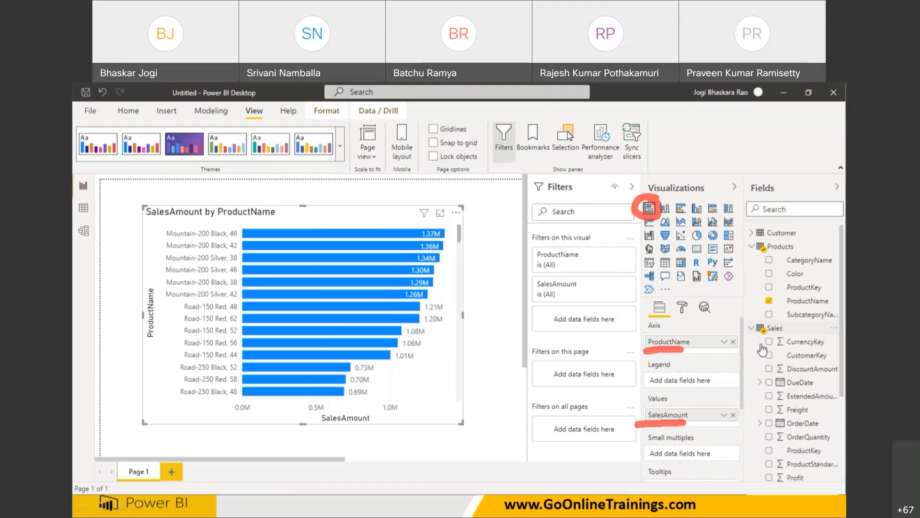
{"action": "scroll", "coordinate": [830, 430], "scroll_direction": "down", "scroll_amount": 3}
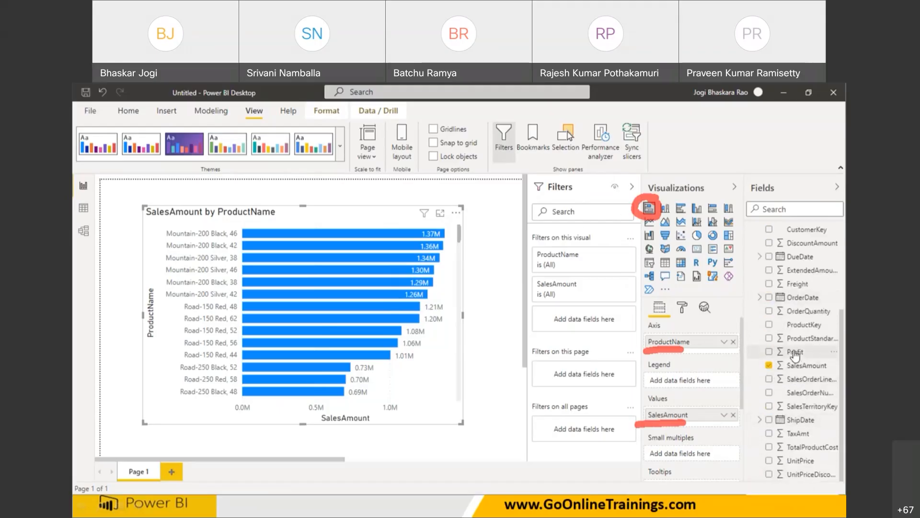
{"action": "left_click_drag", "start_coordinate": [796, 356], "coordinate": [693, 423]}
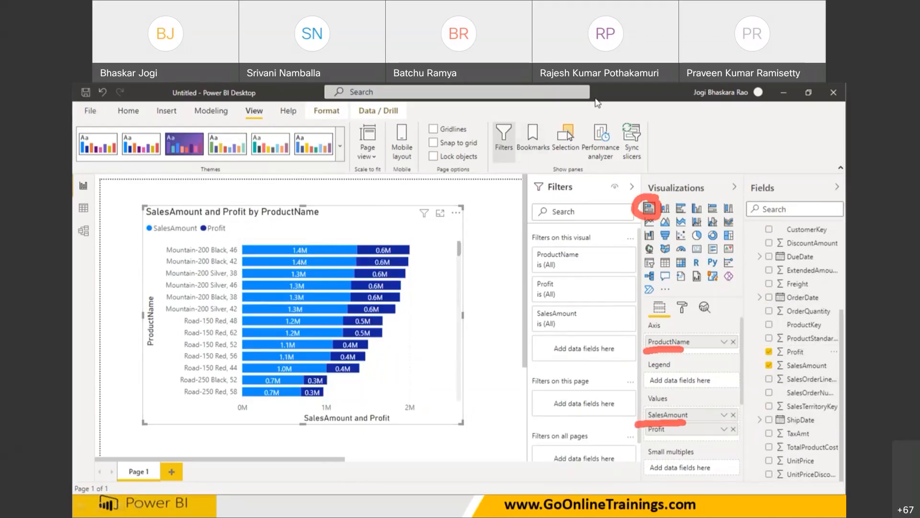
Clear the old ink and mark the SalesAmount and Profit segments of several upper bars and the chart's lower area in red.
{"action": "left_click", "coordinate": [595, 99]}
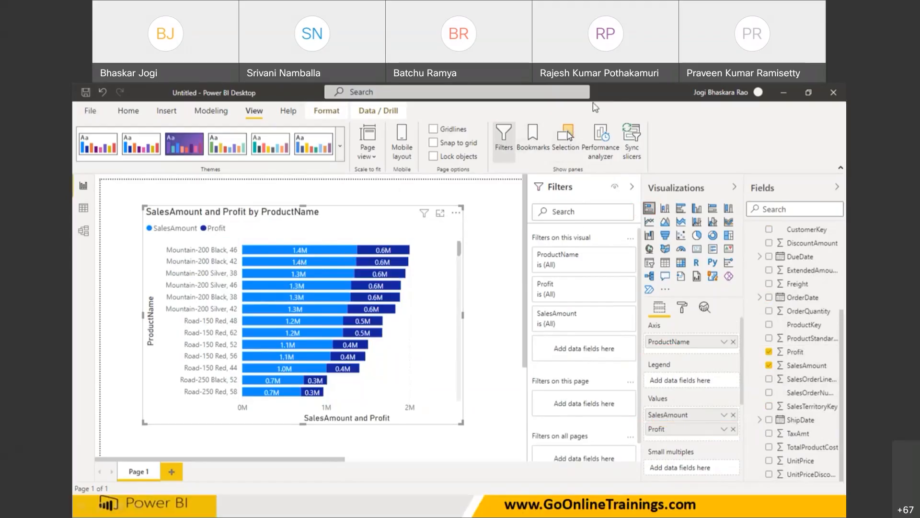
{"action": "left_click_drag", "start_coordinate": [241, 239], "coordinate": [302, 232]}
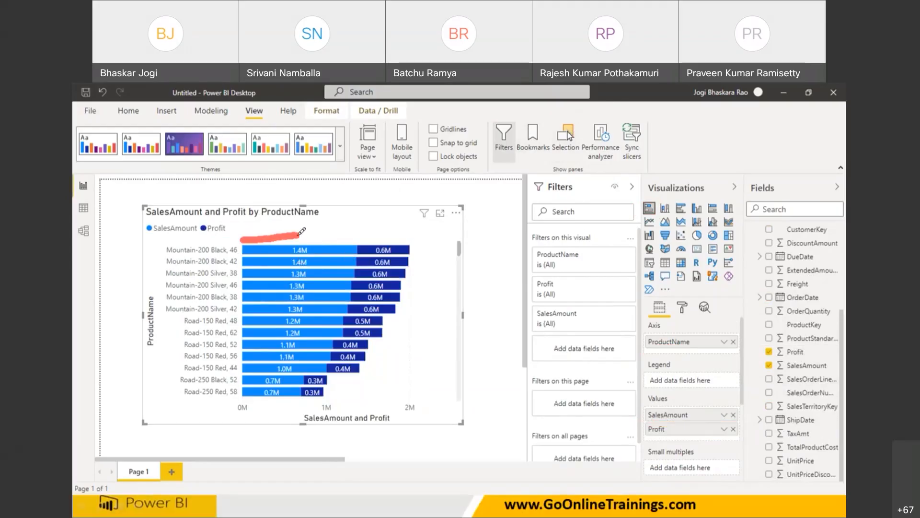
{"action": "left_click_drag", "start_coordinate": [363, 239], "coordinate": [396, 238]}
{"action": "mouse_move", "coordinate": [300, 263]}
{"action": "left_mouse_down"}
{"action": "mouse_move", "coordinate": [270, 263]}
{"action": "mouse_move", "coordinate": [390, 269]}
{"action": "left_mouse_up"}
{"action": "left_click_drag", "start_coordinate": [268, 286], "coordinate": [309, 286]}
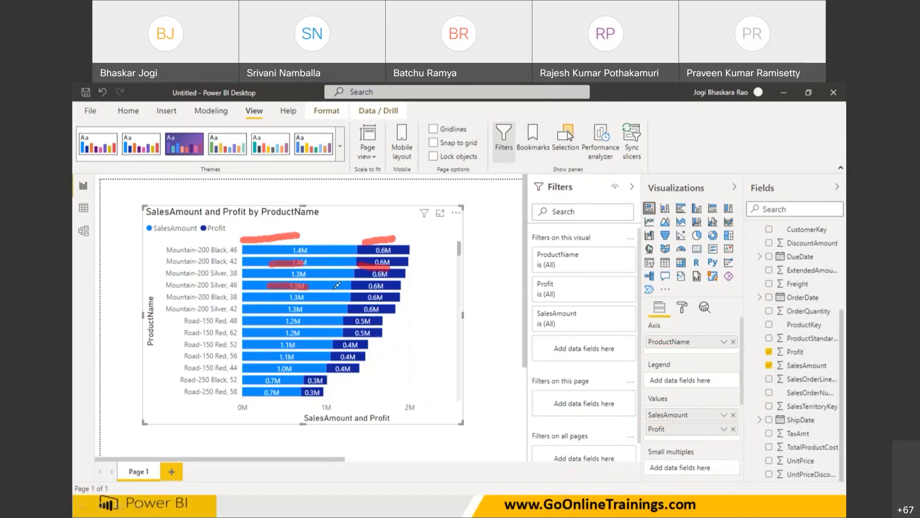
{"action": "left_click_drag", "start_coordinate": [364, 284], "coordinate": [395, 283]}
{"action": "left_click_drag", "start_coordinate": [410, 393], "coordinate": [434, 394]}
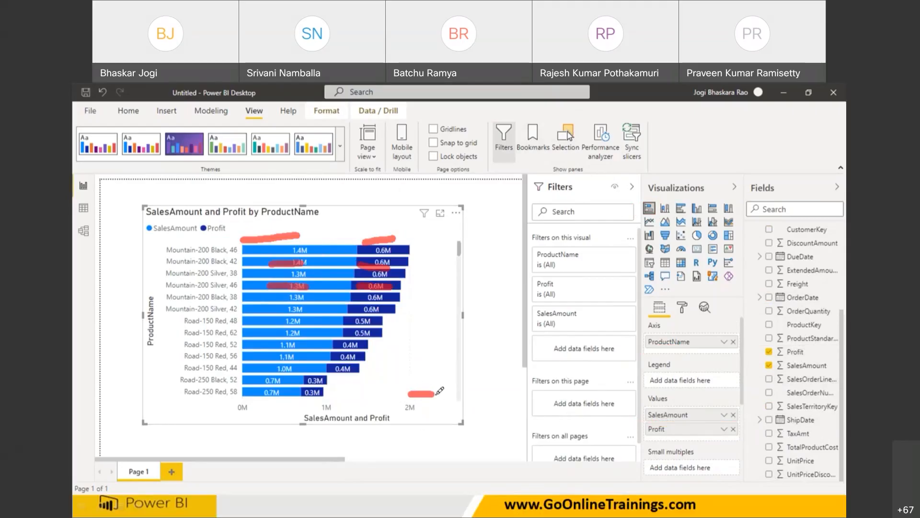
{"action": "left_click_drag", "start_coordinate": [474, 392], "coordinate": [433, 391]}
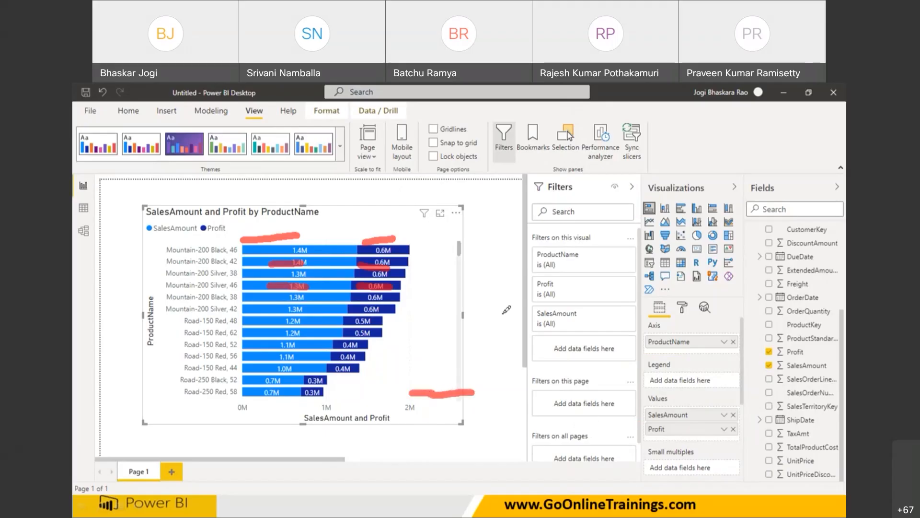
Circle the stacked bar chart visual type and mark the ProductName axis and SalesAmount value fields in red ink.
{"action": "mouse_move", "coordinate": [654, 195]}
{"action": "left_mouse_down"}
{"action": "mouse_move", "coordinate": [638, 211]}
{"action": "mouse_move", "coordinate": [659, 210]}
{"action": "left_mouse_up"}
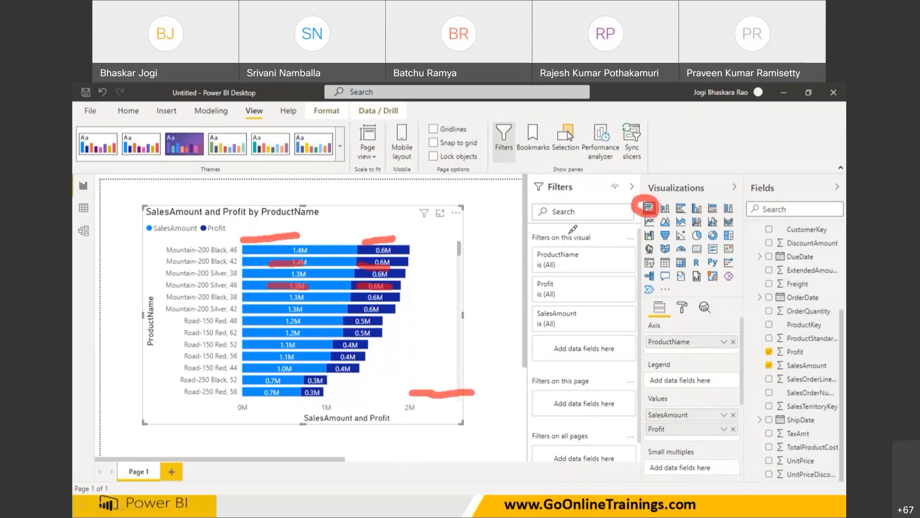
{"action": "left_click_drag", "start_coordinate": [633, 351], "coordinate": [690, 344]}
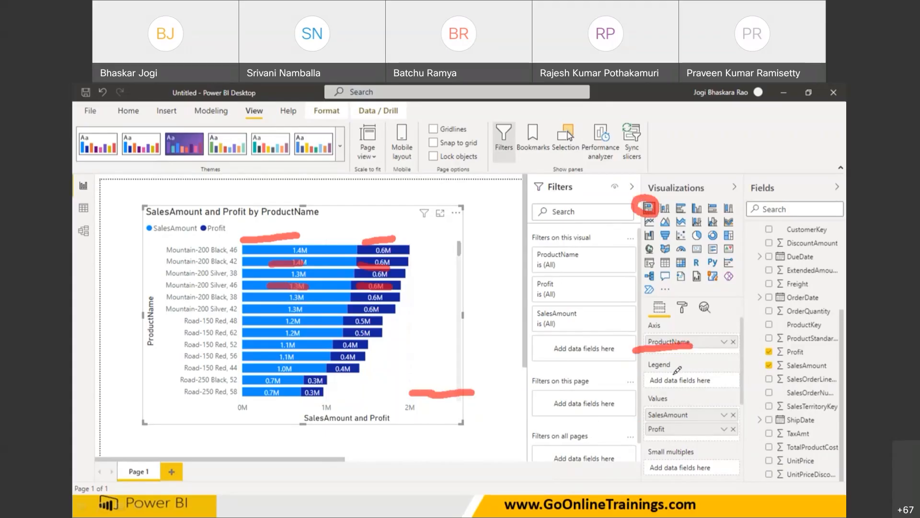
{"action": "left_click_drag", "start_coordinate": [617, 419], "coordinate": [645, 414]}
Remove Profit from the chart's values, and add TaxAmt, Profit and Freight in that order after SalesAmount.
{"action": "left_click", "coordinate": [733, 429]}
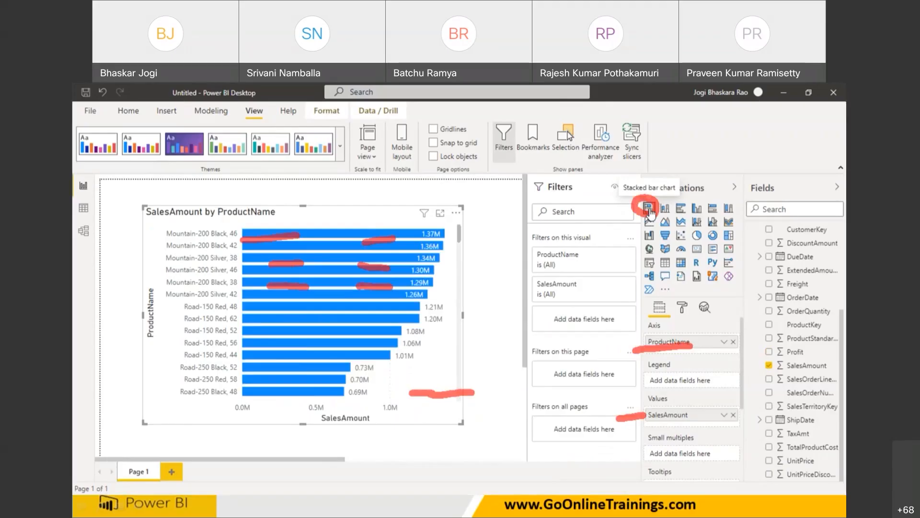
{"action": "left_click", "coordinate": [804, 433]}
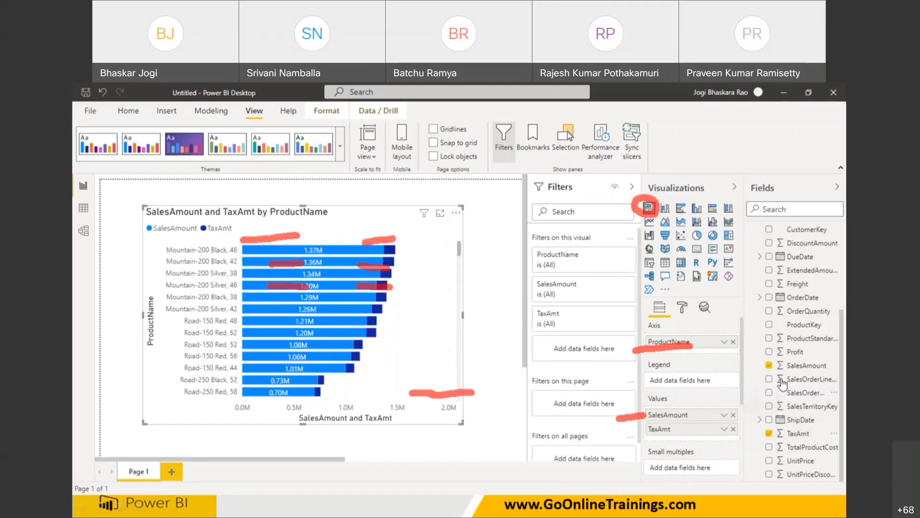
{"action": "left_click", "coordinate": [792, 353]}
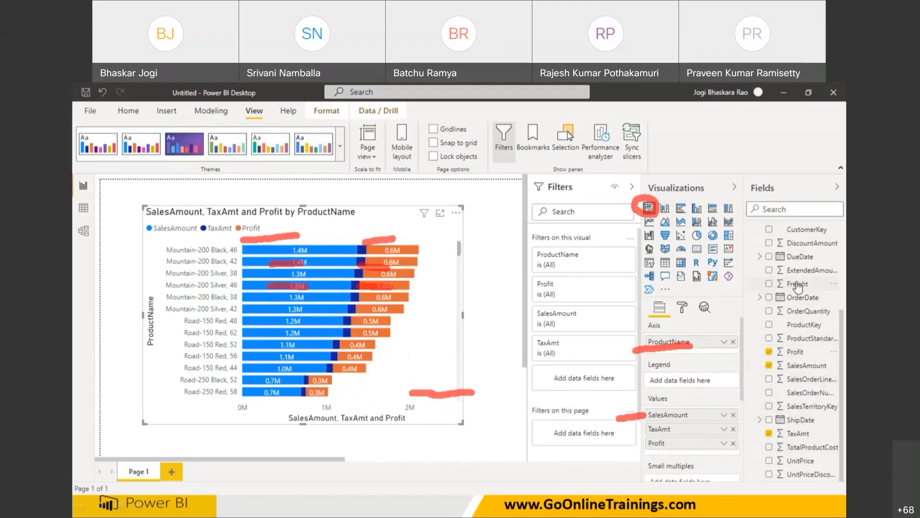
{"action": "left_click_drag", "start_coordinate": [798, 287], "coordinate": [695, 455]}
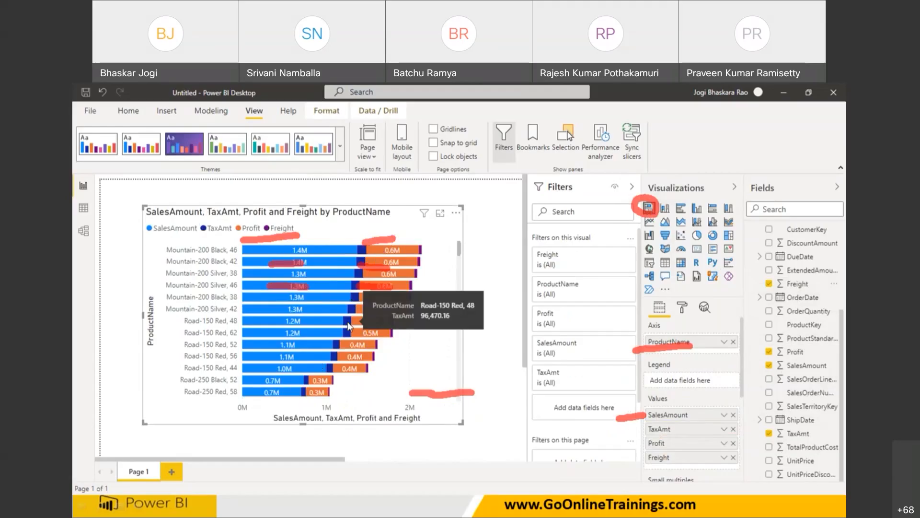
Switch to the PowerPoint slide show, erase the red ink, and advance to the Product Wise Region Wise Sales Grand Total slide.
{"action": "key", "text": "super"}
{"action": "left_click", "coordinate": [557, 509]}
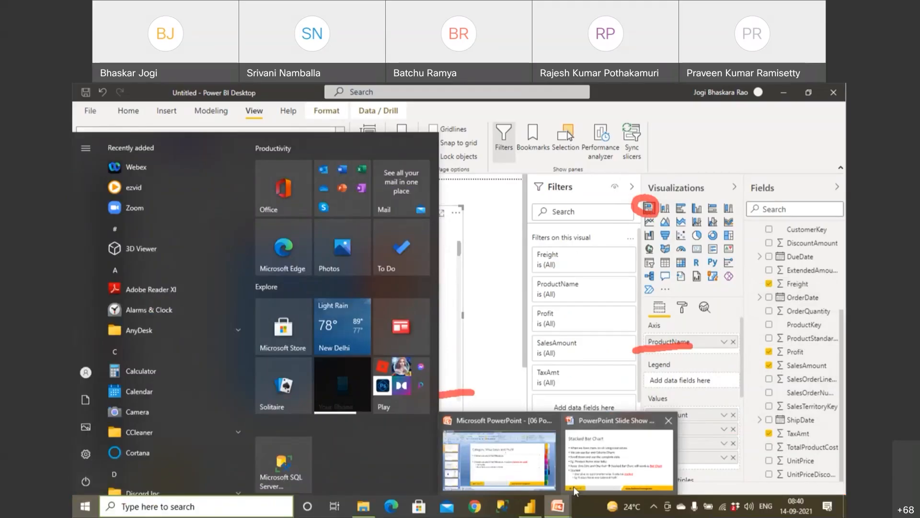
{"action": "left_click", "coordinate": [618, 480]}
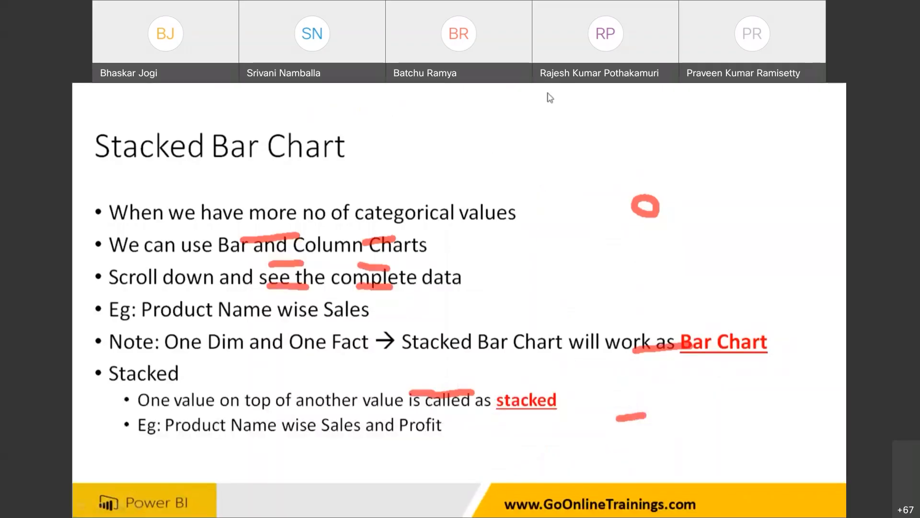
{"action": "key", "text": "e"}
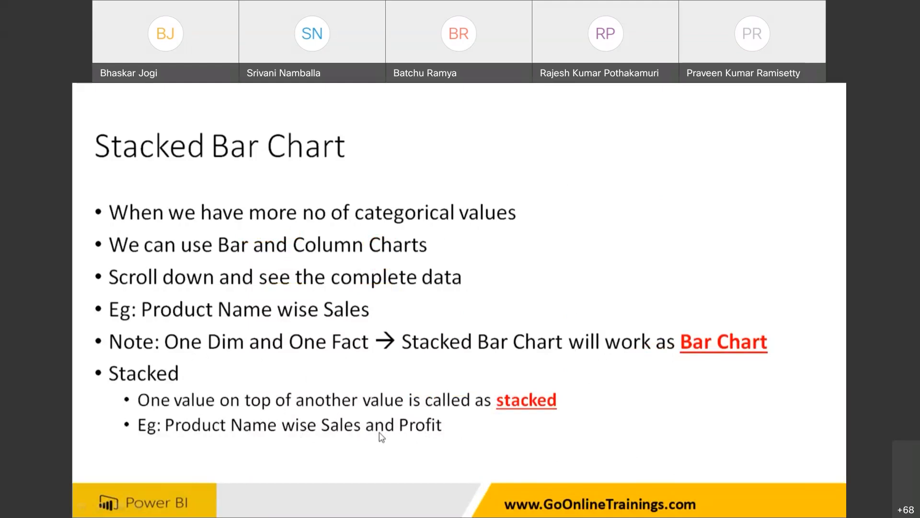
{"action": "key", "text": "Right"}
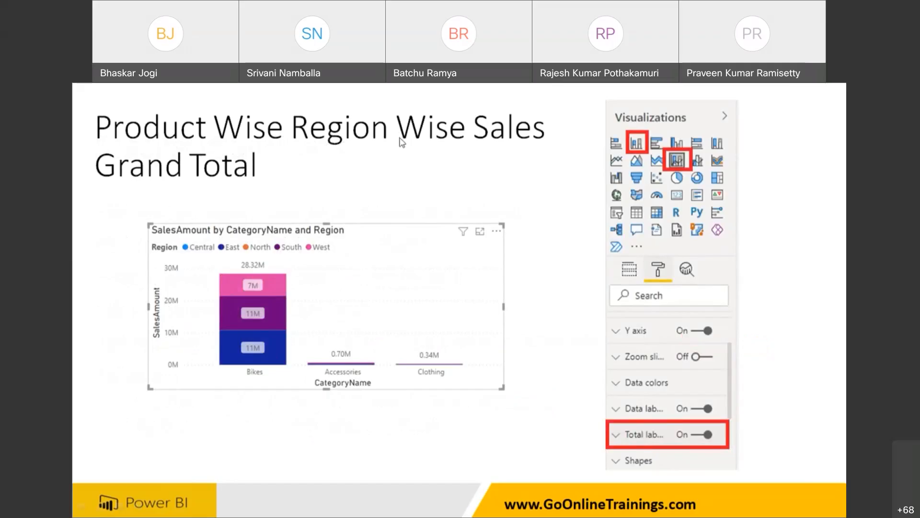
Return to the Stacked Bar Chart slide, switch to Power BI Desktop, and turn on total labels for the stacked bar chart.
{"action": "key", "text": "Right"}
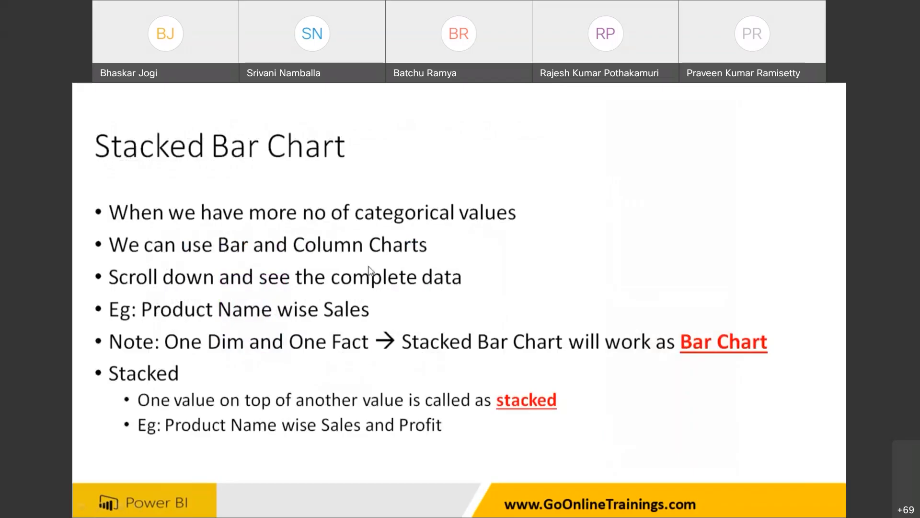
{"action": "key", "text": "super"}
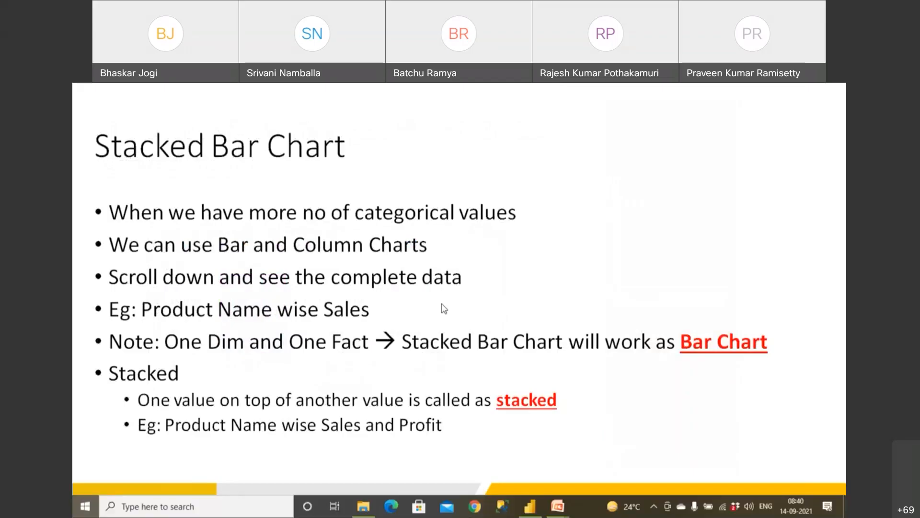
{"action": "key", "text": "alt+Tab"}
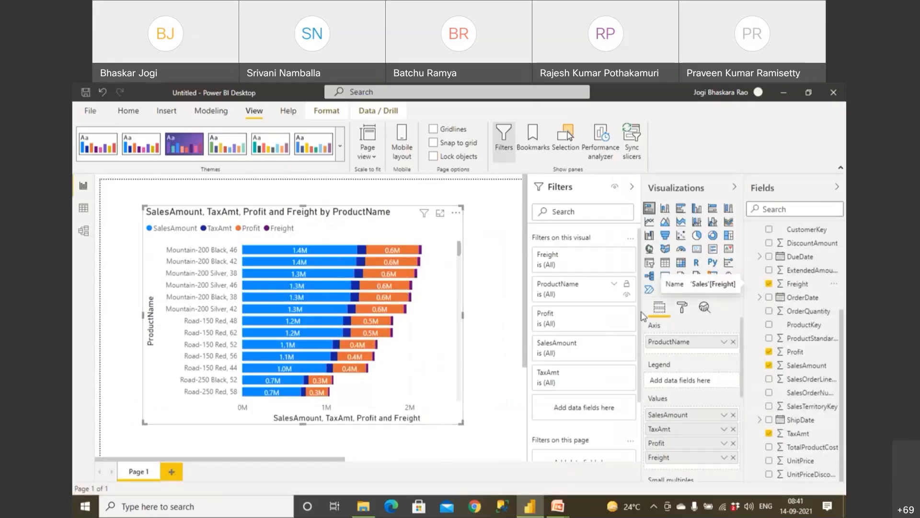
{"action": "left_click", "coordinate": [681, 309]}
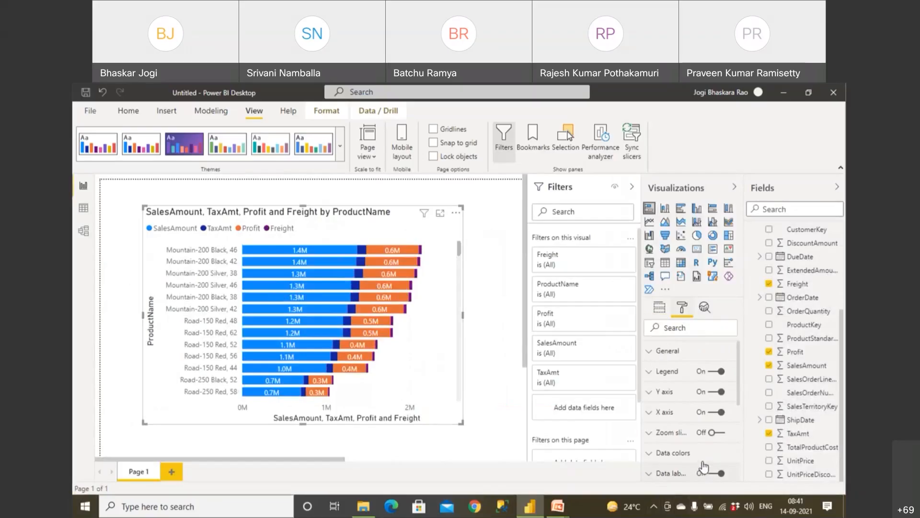
{"action": "scroll", "coordinate": [703, 467], "scroll_direction": "down", "scroll_amount": 2}
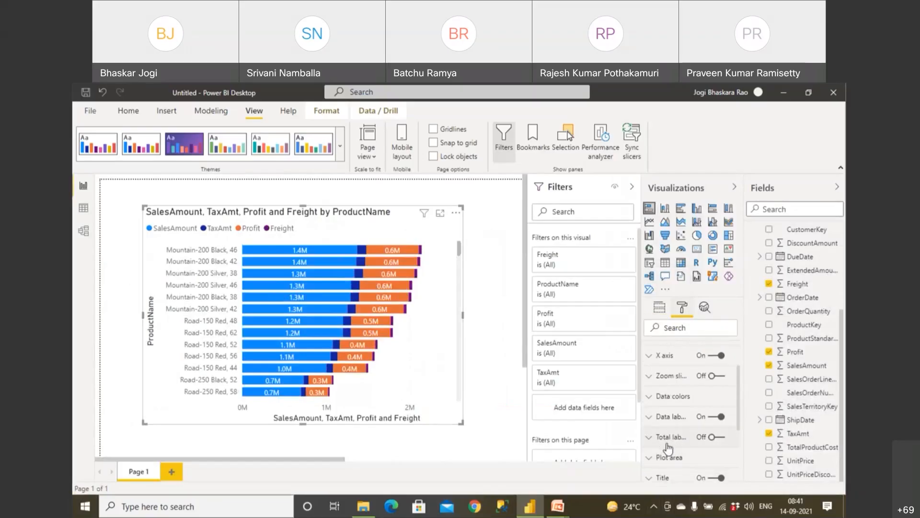
{"action": "left_click", "coordinate": [720, 438]}
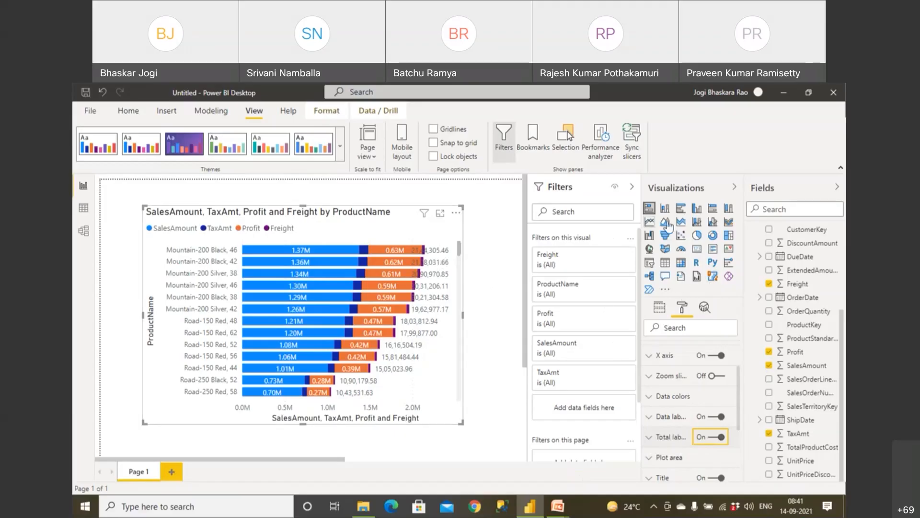
Try the clustered column chart type, check its formatting options for total labels, and restore the stacked bar chart.
{"action": "left_click", "coordinate": [698, 212]}
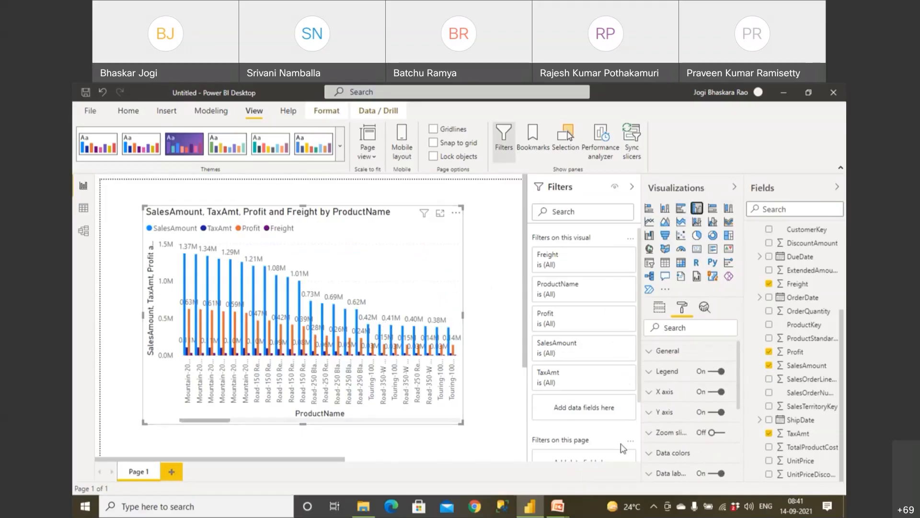
{"action": "scroll", "coordinate": [674, 472], "scroll_direction": "down", "scroll_amount": 2}
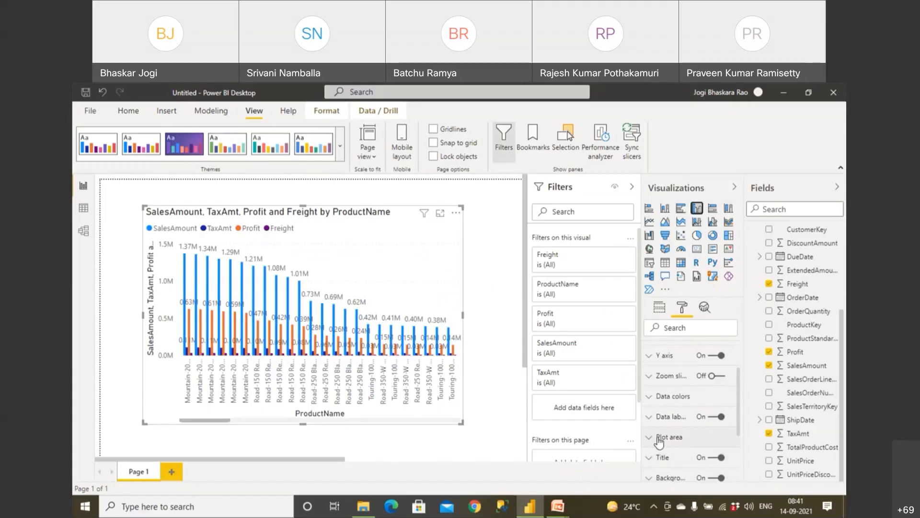
{"action": "scroll", "coordinate": [659, 438], "scroll_direction": "up", "scroll_amount": 2}
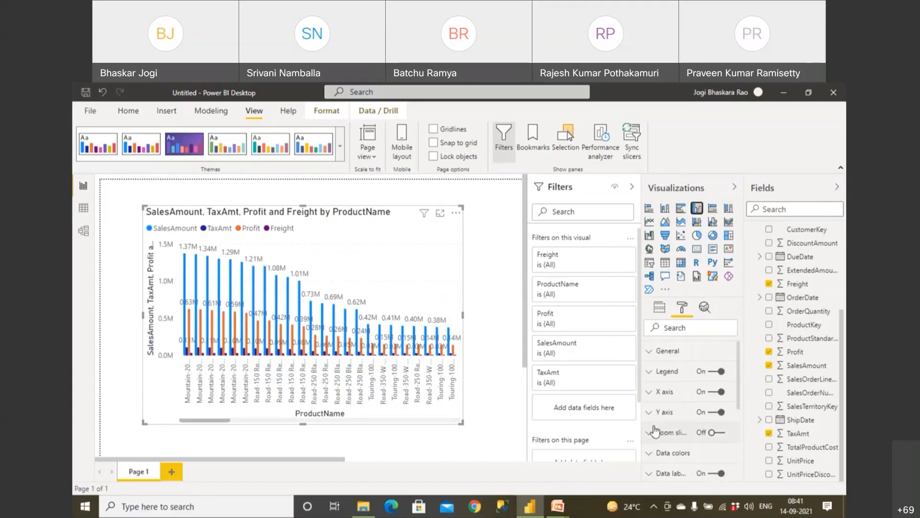
{"action": "left_click", "coordinate": [652, 210]}
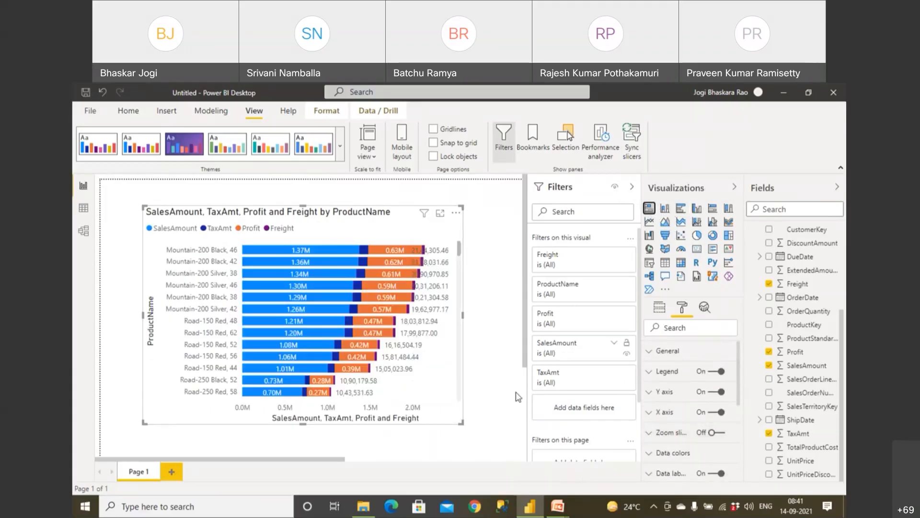
Switch to the PowerPoint slide show and advance to the "Can we show grand total in Bar chart" slide.
{"action": "mouse_move", "coordinate": [558, 506]}
{"action": "left_click", "coordinate": [608, 481]}
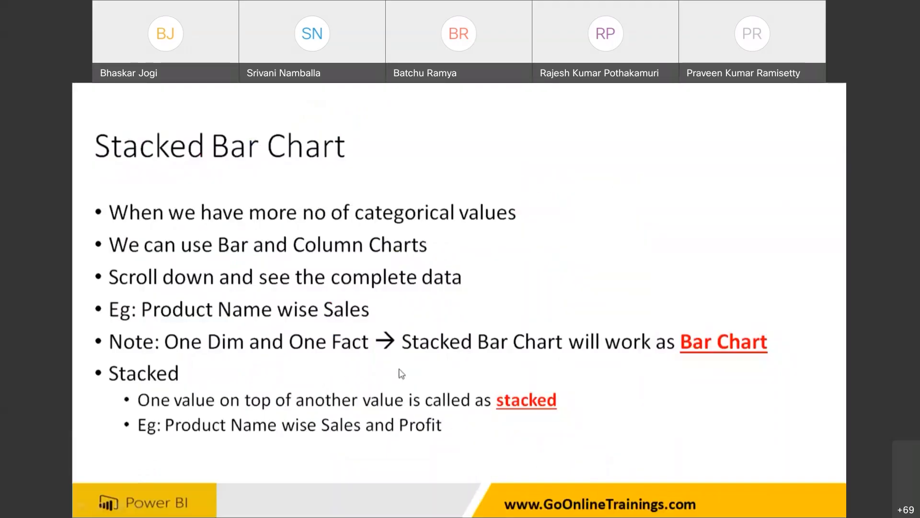
{"action": "left_click", "coordinate": [397, 368]}
{"action": "left_click", "coordinate": [397, 368]}
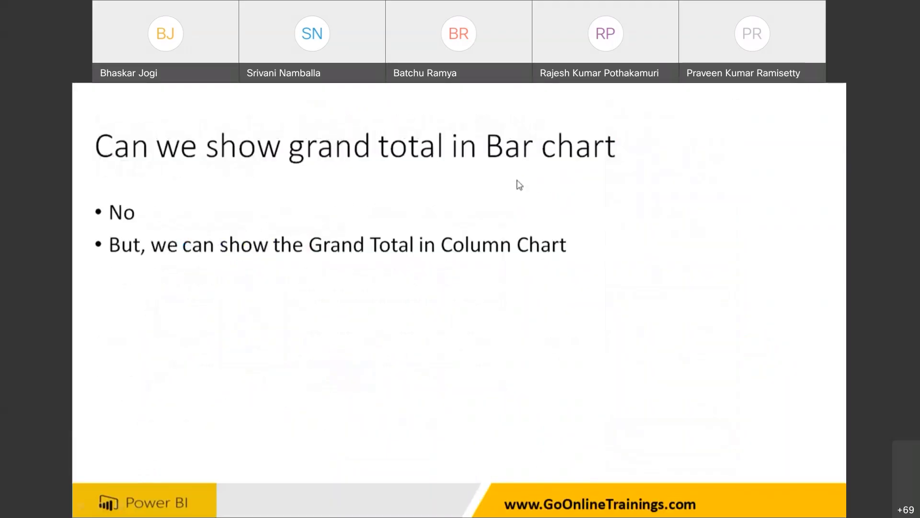
End the slide show, replace the slide's "No" bullet with "Yes", and save the presentation.
{"action": "key", "text": "Escape"}
{"action": "double_click", "coordinate": [290, 258]}
{"action": "type", "text": "Yes"}
{"action": "key", "text": "ctrl+s"}
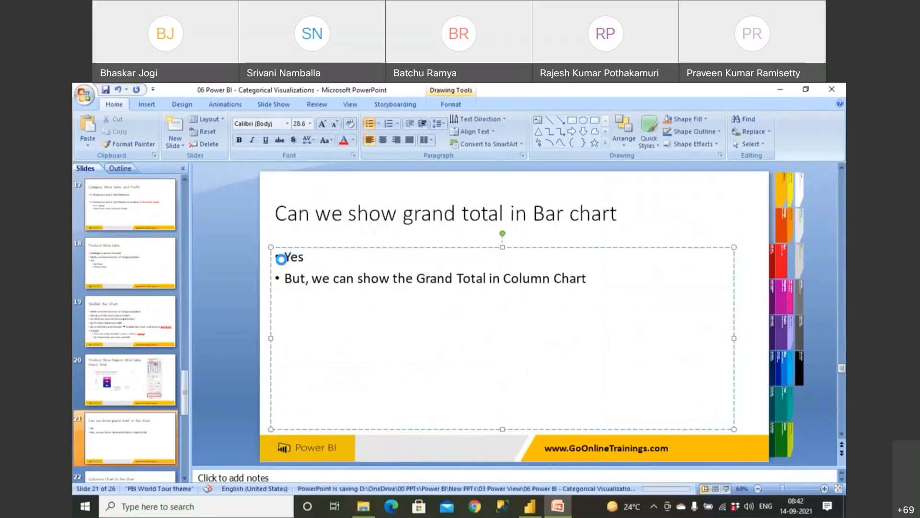
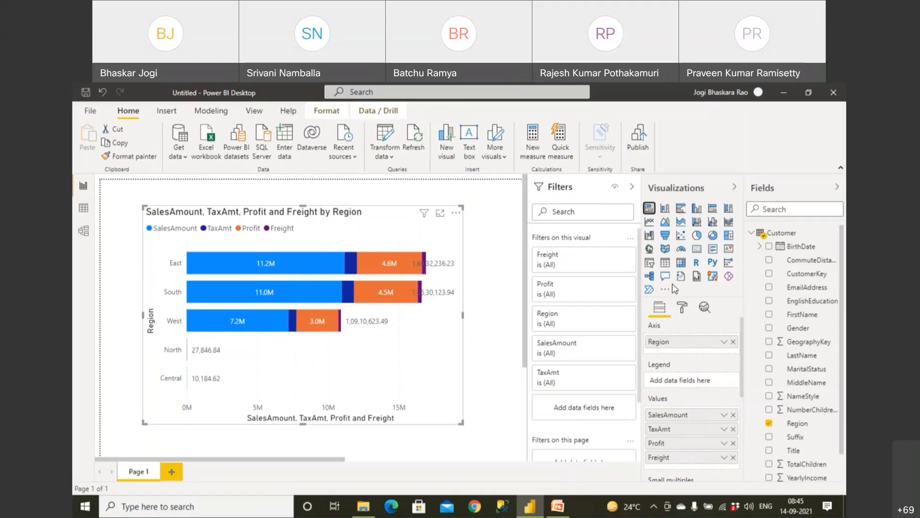
Compare the four measures by Region as clustered bar, stacked bar, stacked column and clustered column charts.
{"action": "left_click", "coordinate": [682, 213]}
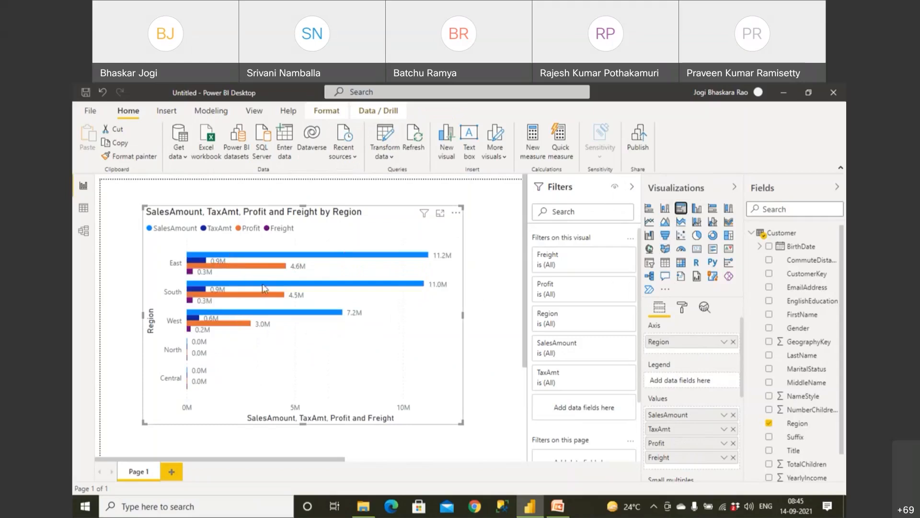
{"action": "left_click", "coordinate": [649, 207]}
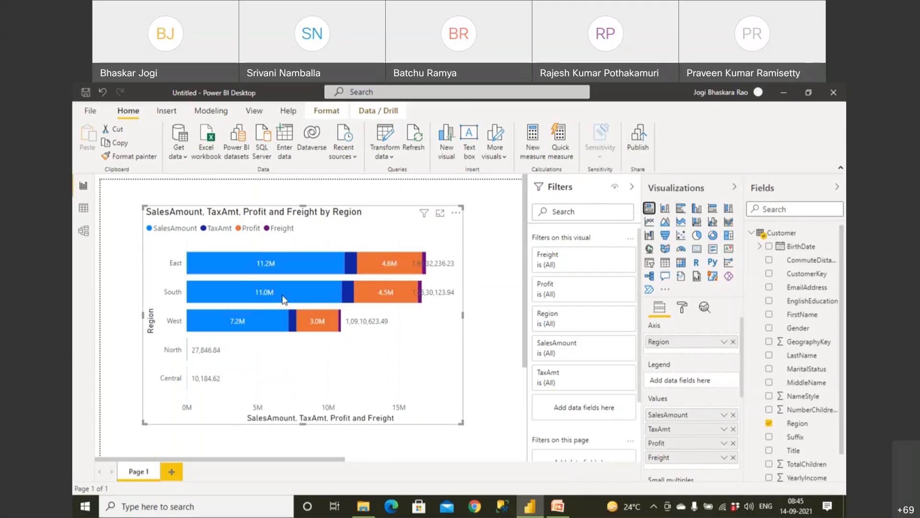
{"action": "mouse_move", "coordinate": [284, 299]}
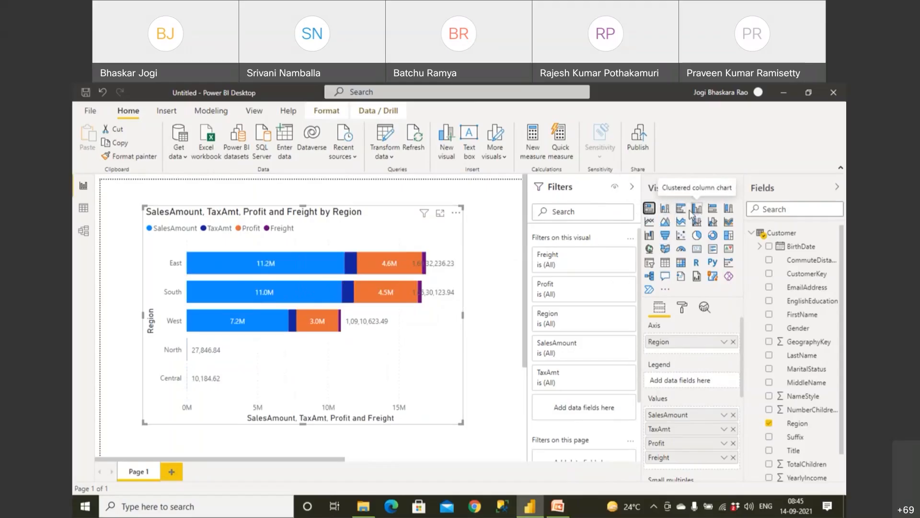
{"action": "left_click", "coordinate": [665, 208]}
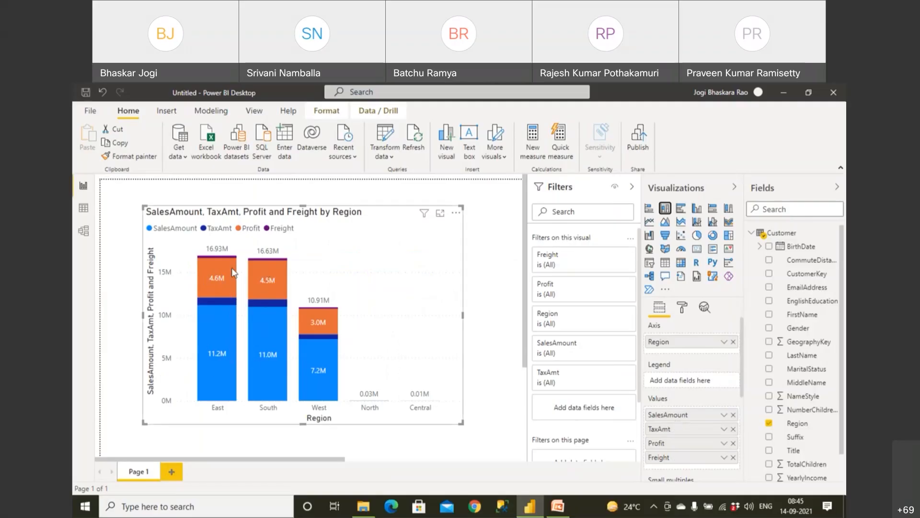
{"action": "left_click", "coordinate": [697, 215]}
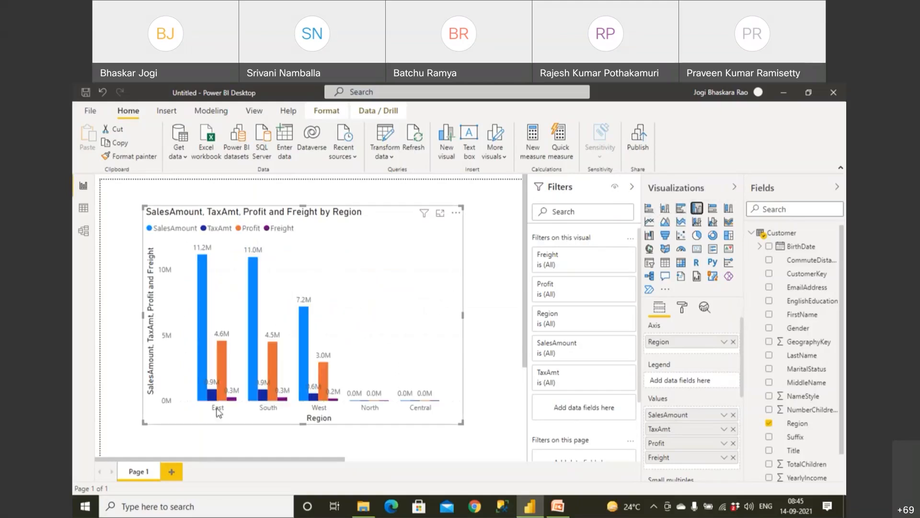
{"action": "mouse_move", "coordinate": [205, 401]}
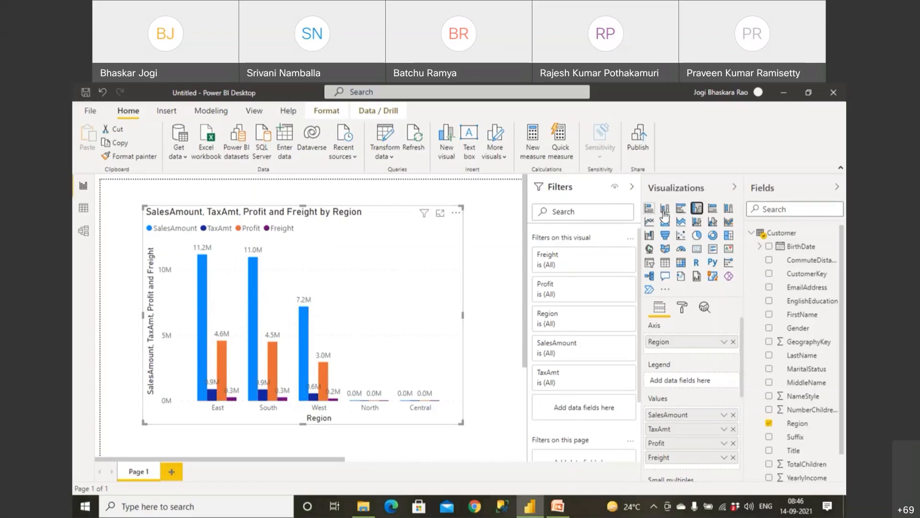
Cycle the Region visual once more through the stacked bar, clustered bar, stacked column and clustered column types.
{"action": "left_click", "coordinate": [649, 209]}
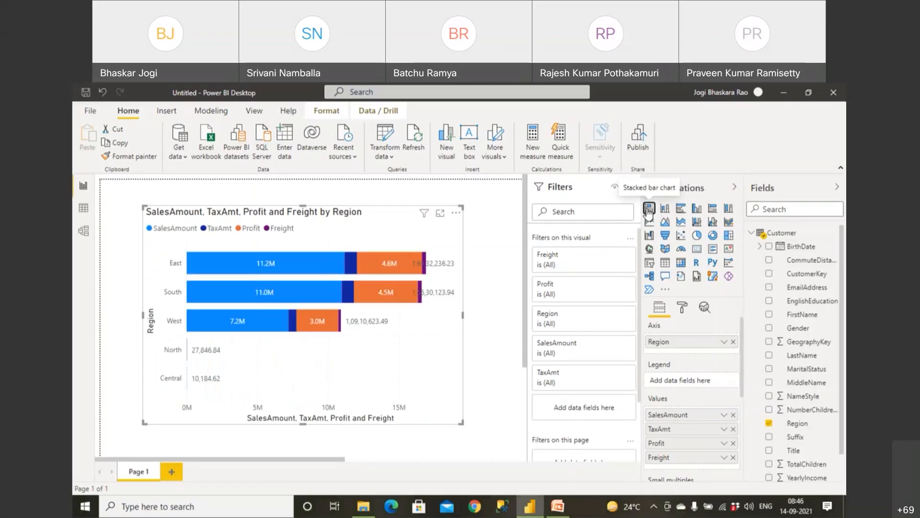
{"action": "left_click", "coordinate": [681, 210]}
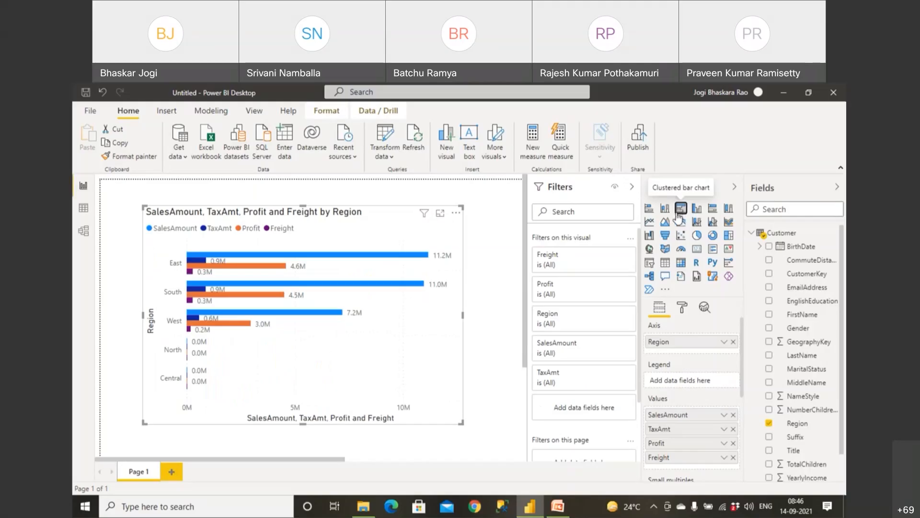
{"action": "left_click", "coordinate": [666, 209]}
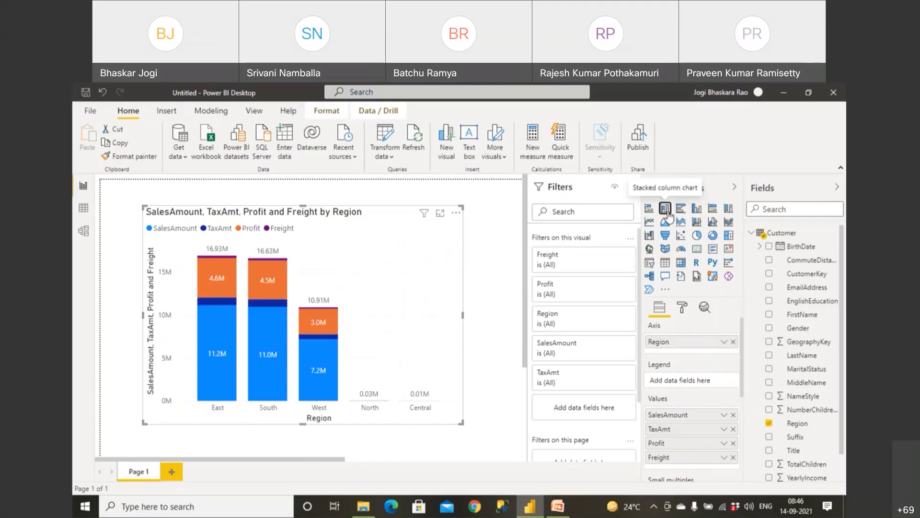
{"action": "left_click", "coordinate": [697, 209]}
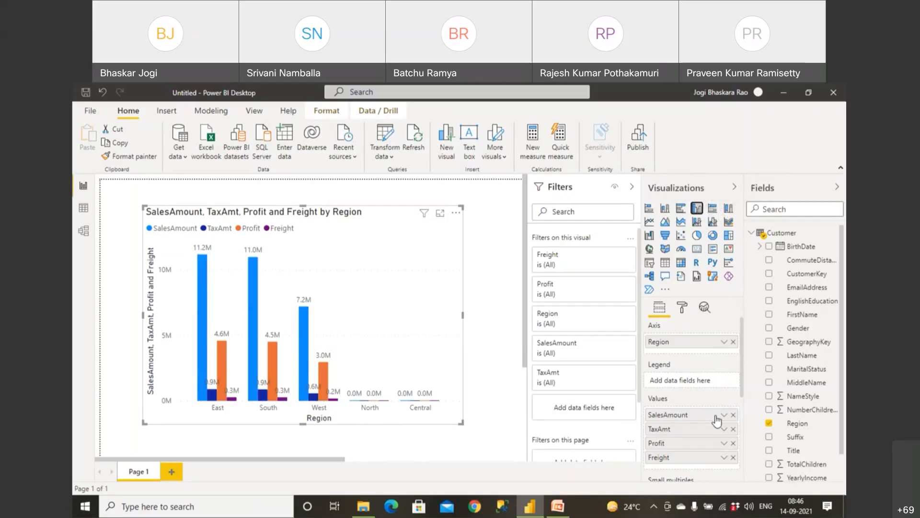
Convert the Region visual to a 100% stacked bar chart and remove Freight, Profit, TaxAmt and SalesAmount from its values.
{"action": "left_click", "coordinate": [713, 212]}
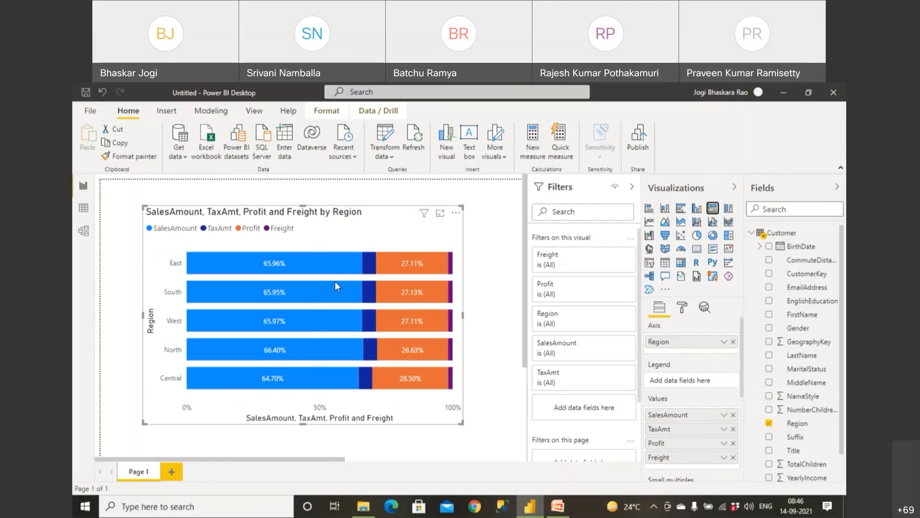
{"action": "mouse_move", "coordinate": [335, 283]}
{"action": "left_click", "coordinate": [733, 457]}
{"action": "left_click", "coordinate": [733, 443]}
{"action": "left_click", "coordinate": [733, 429]}
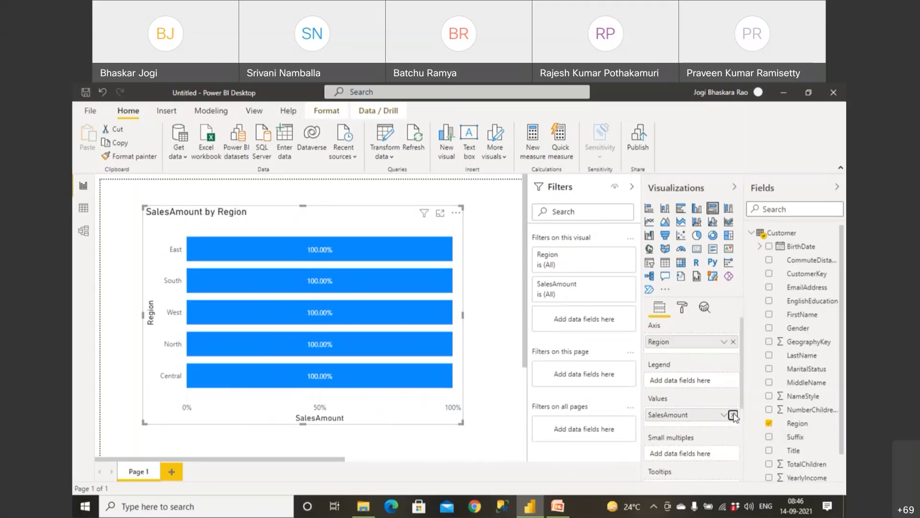
{"action": "left_click", "coordinate": [733, 415]}
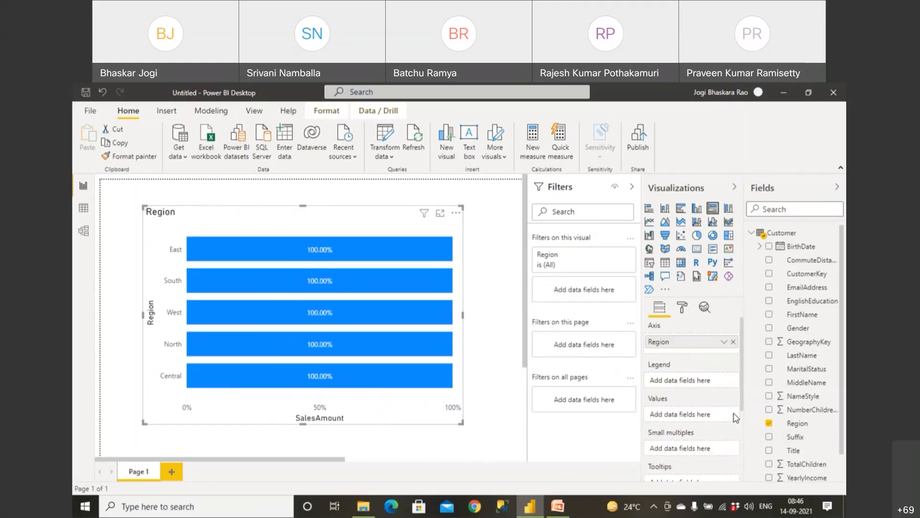
Add SalesAmount, Profit and TaxAmt from the Sales table to the 100% stacked bar chart's values, in that order.
{"action": "left_click", "coordinate": [751, 233]}
{"action": "left_click", "coordinate": [751, 258]}
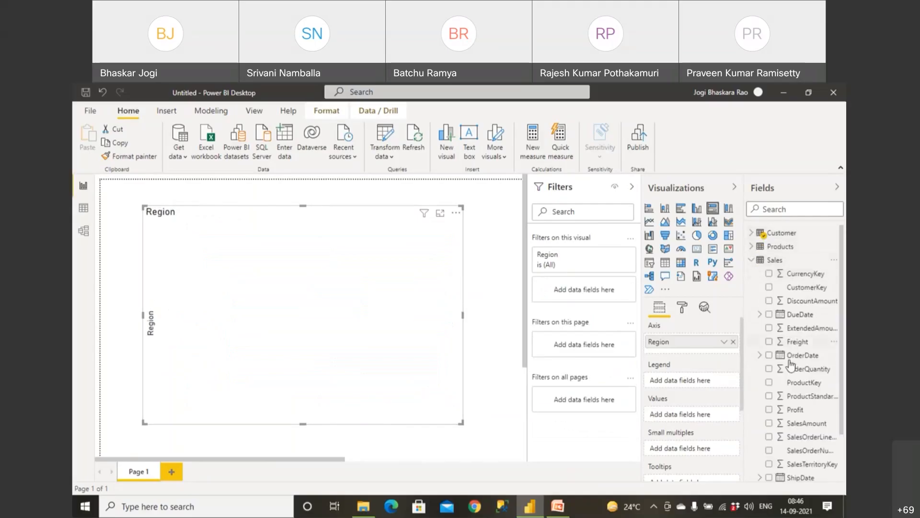
{"action": "scroll", "coordinate": [798, 400], "scroll_direction": "down", "scroll_amount": 2}
{"action": "left_click_drag", "start_coordinate": [801, 369], "coordinate": [691, 414]}
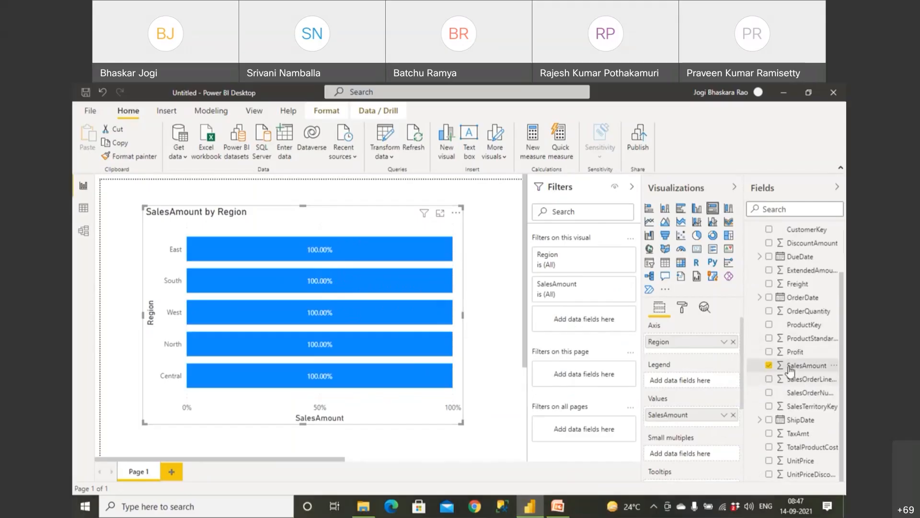
{"action": "left_click_drag", "start_coordinate": [790, 357], "coordinate": [693, 425]}
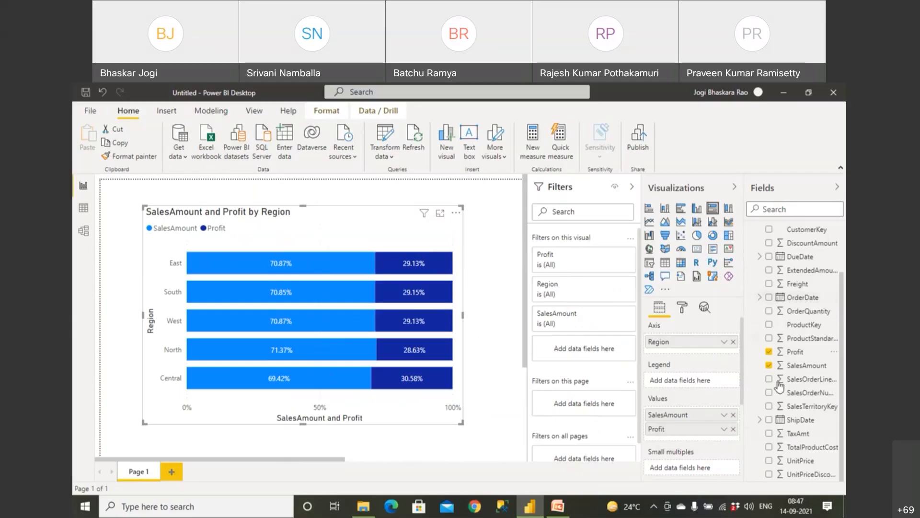
{"action": "left_click_drag", "start_coordinate": [793, 443], "coordinate": [693, 441]}
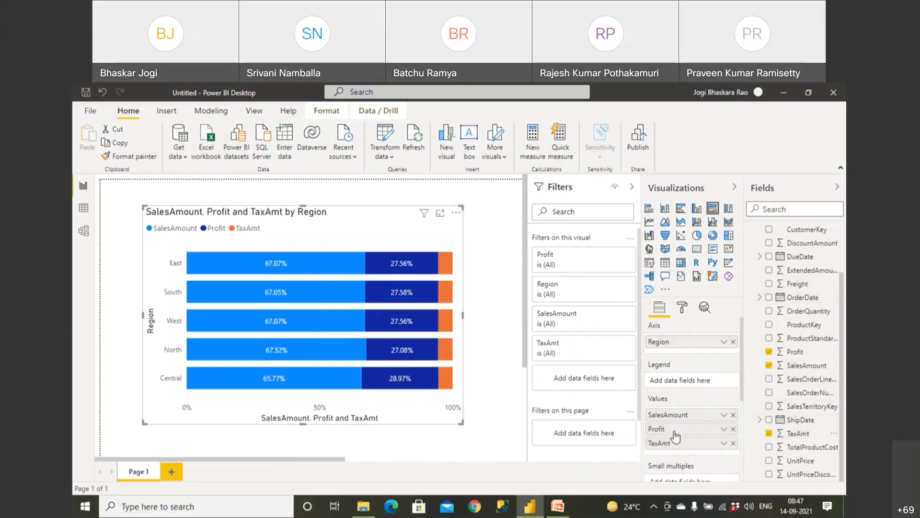
Remove TaxAmt and Profit from the chart's values, and add the Customer table's Region field as the legend.
{"action": "left_click", "coordinate": [733, 443]}
{"action": "left_click", "coordinate": [732, 429]}
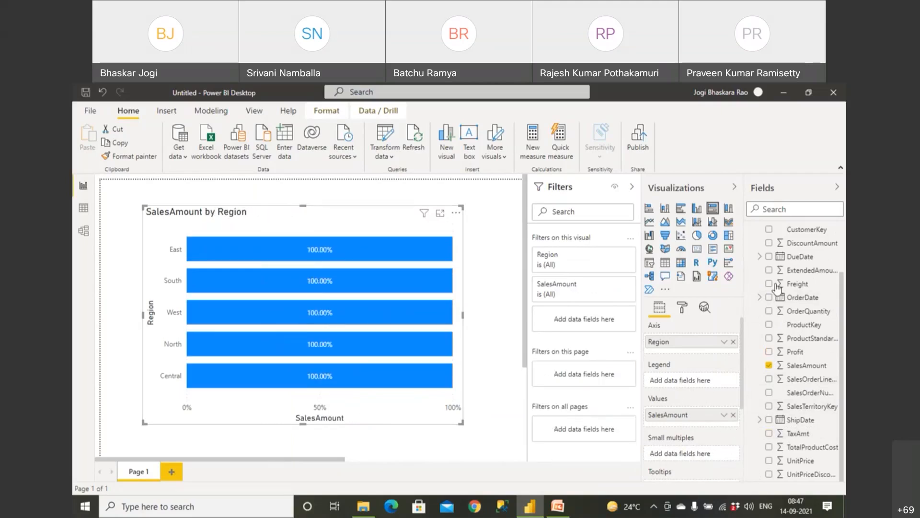
{"action": "scroll", "coordinate": [775, 288], "scroll_direction": "up", "scroll_amount": 3}
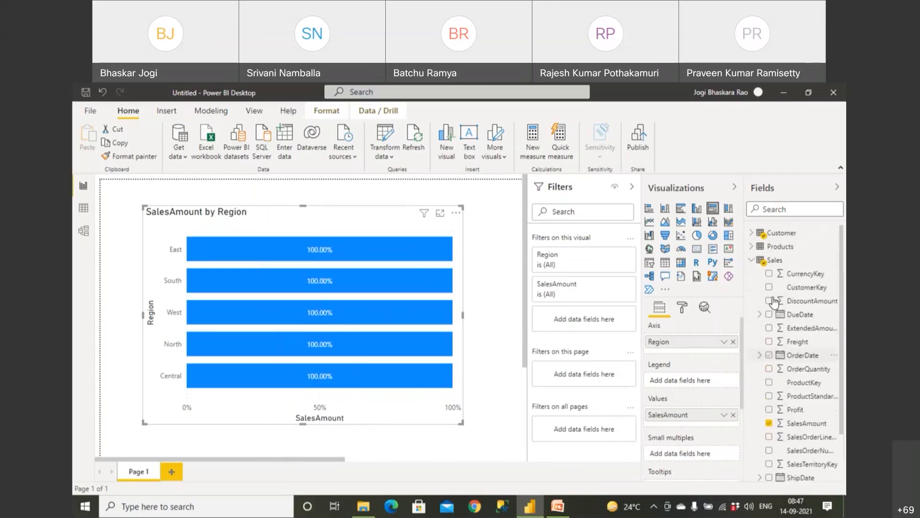
{"action": "left_click", "coordinate": [752, 260]}
{"action": "left_click", "coordinate": [751, 233]}
{"action": "scroll", "coordinate": [793, 378], "scroll_direction": "down", "scroll_amount": 3}
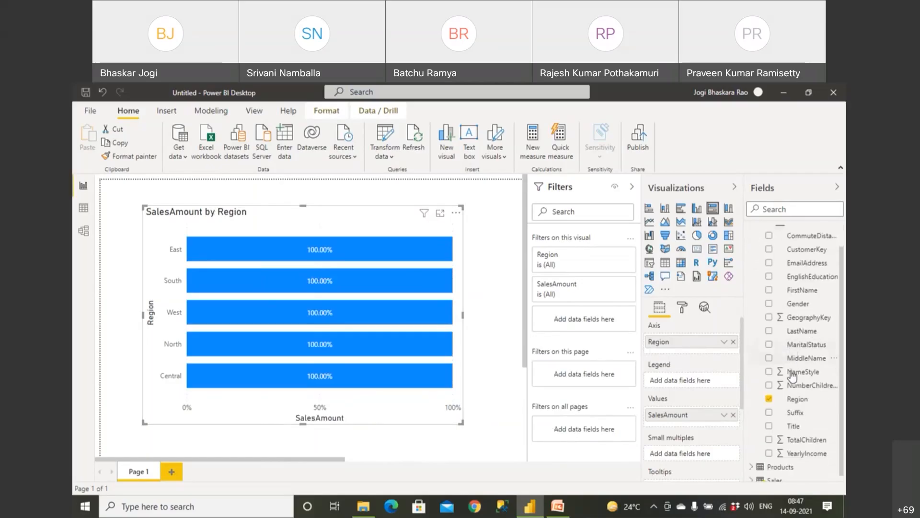
{"action": "left_click_drag", "start_coordinate": [797, 394], "coordinate": [701, 383]}
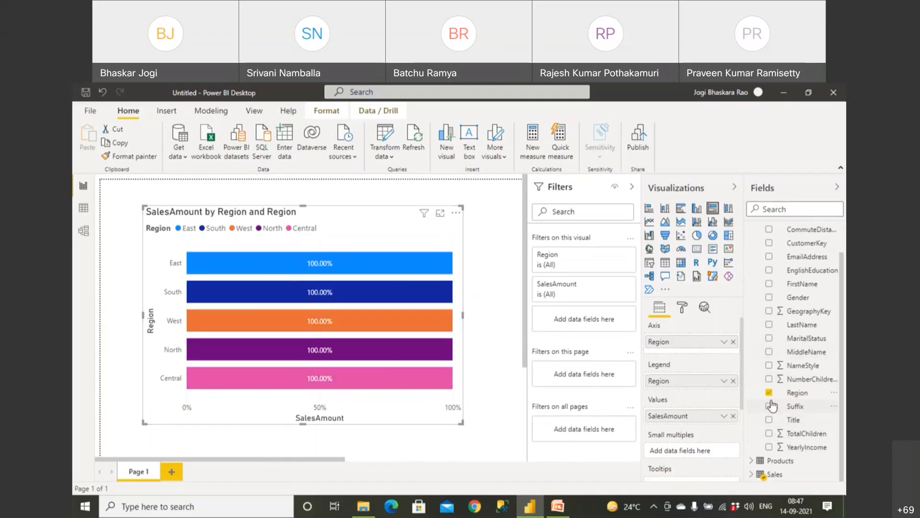
Replace the 100% stacked bar chart's Region legend with the CategoryName field from the Products table.
{"action": "left_click", "coordinate": [733, 381]}
{"action": "scroll", "coordinate": [758, 232], "scroll_direction": "up", "scroll_amount": 1}
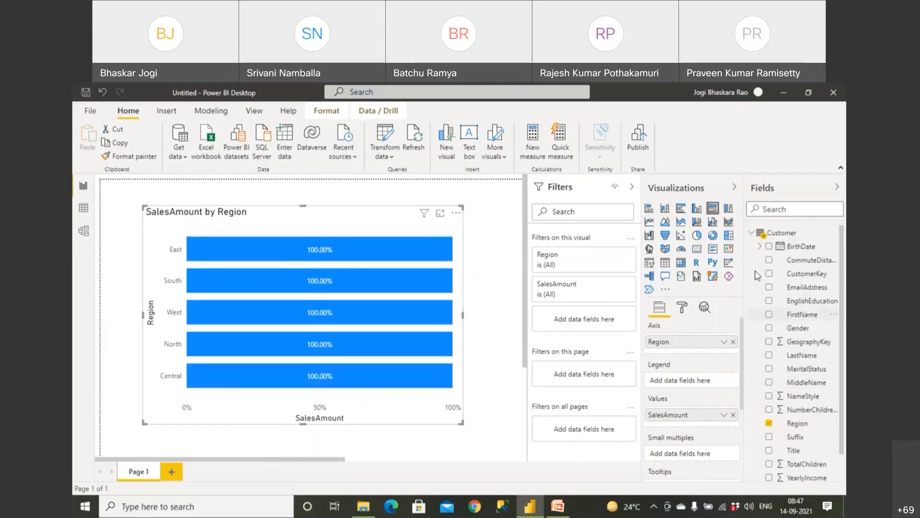
{"action": "left_click", "coordinate": [751, 233]}
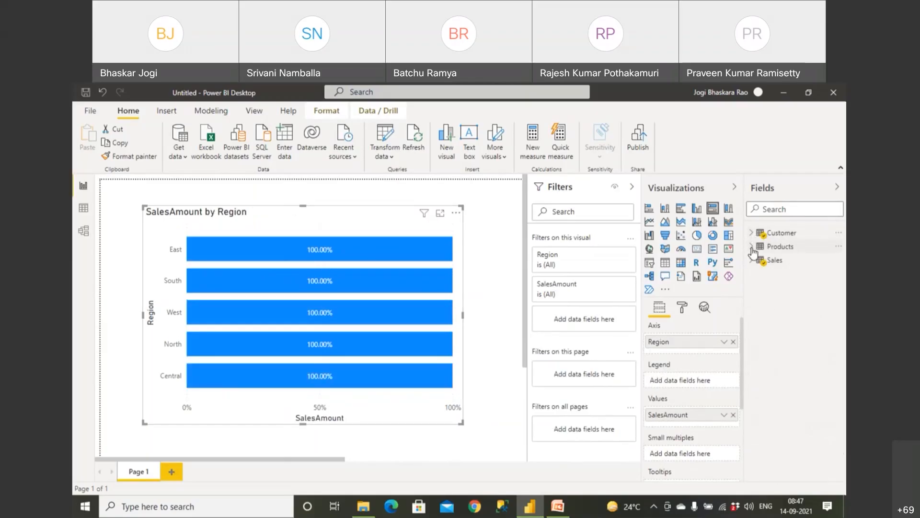
{"action": "left_click", "coordinate": [751, 246]}
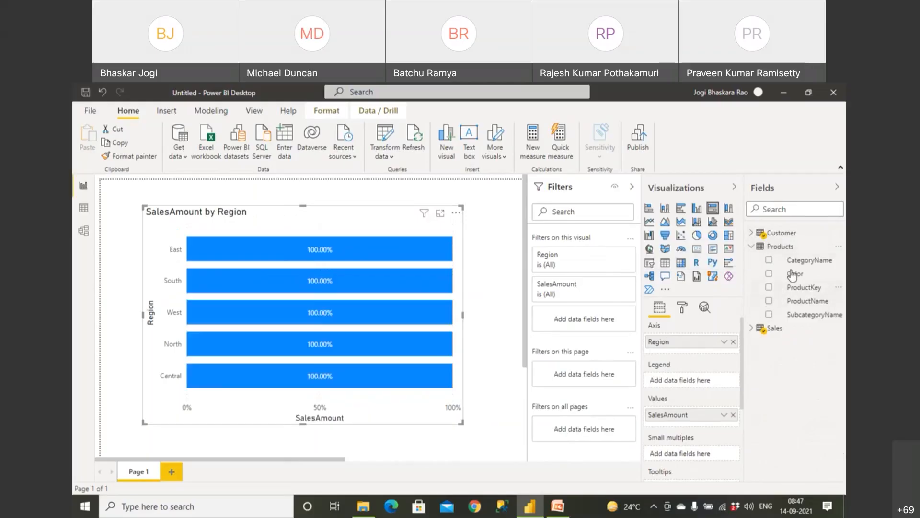
{"action": "left_click_drag", "start_coordinate": [795, 263], "coordinate": [700, 386]}
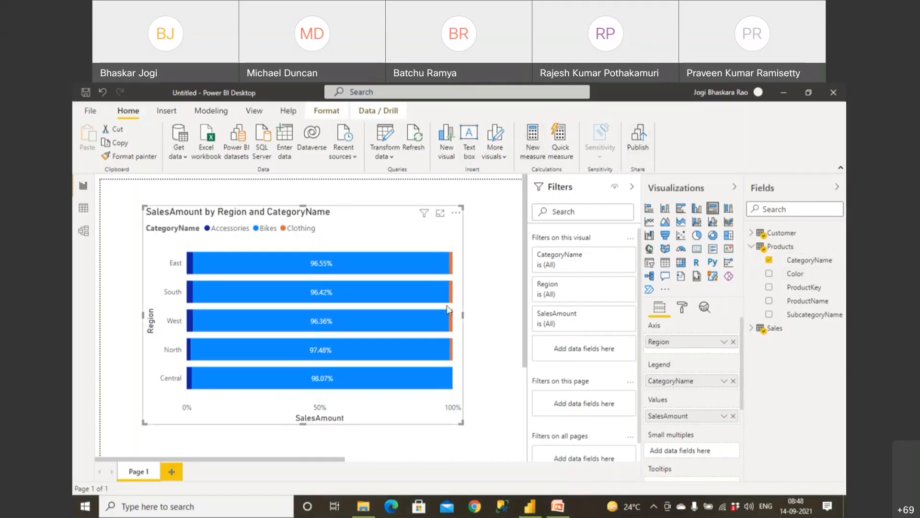
Clear the chart's axis and legend, then set CategoryName as the axis and Color as the legend.
{"action": "left_click", "coordinate": [733, 341]}
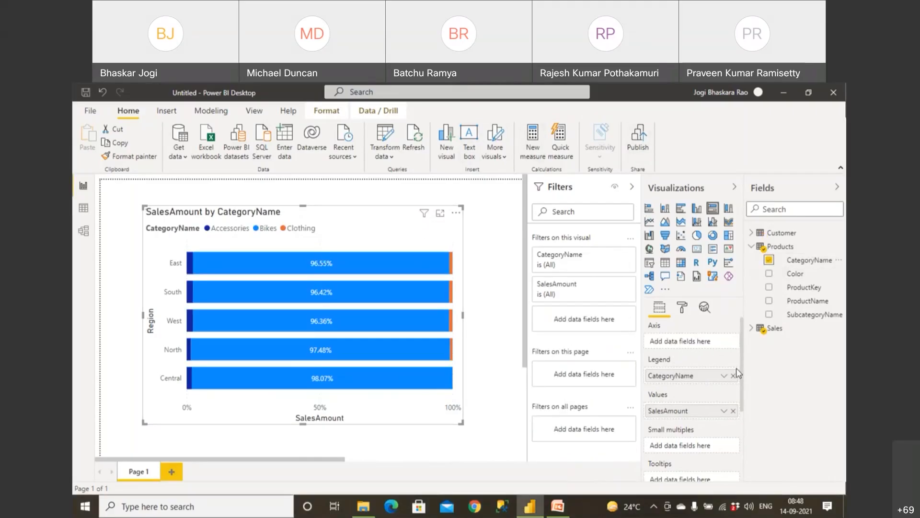
{"action": "left_click", "coordinate": [733, 381]}
{"action": "left_click_drag", "start_coordinate": [808, 264], "coordinate": [695, 341]}
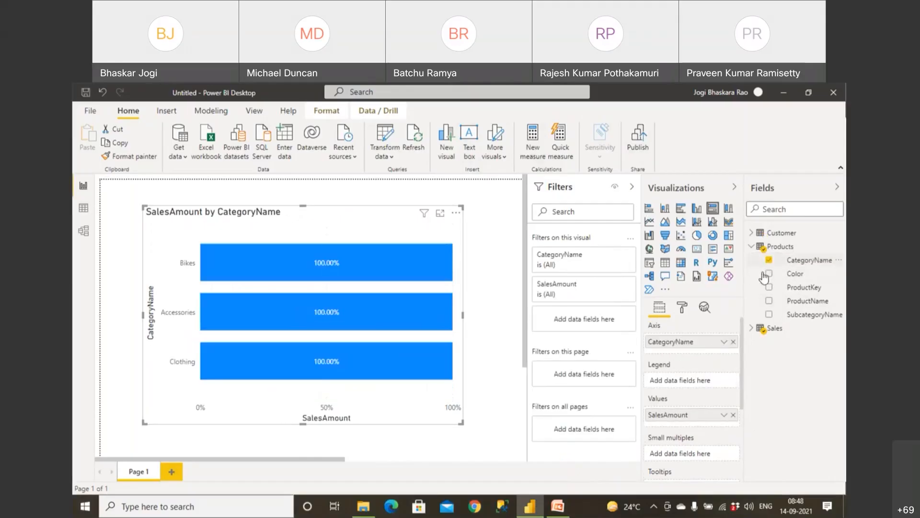
{"action": "left_click", "coordinate": [795, 275]}
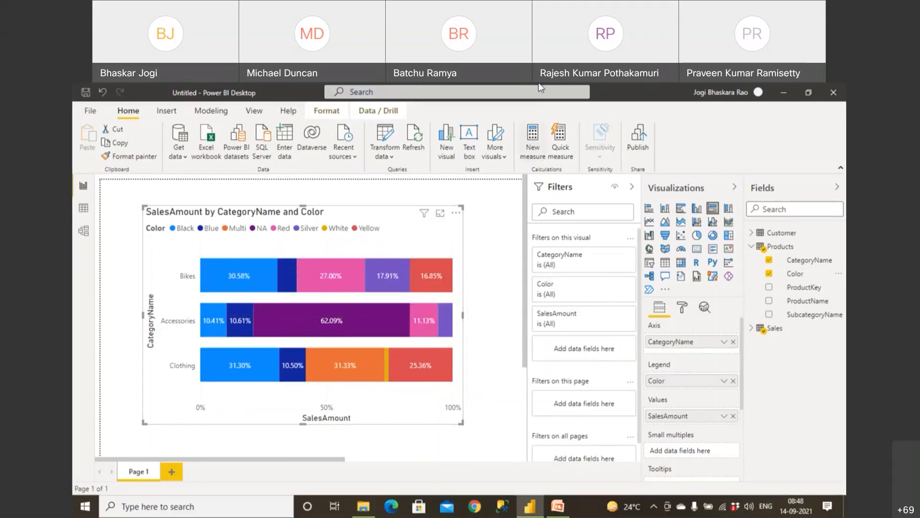
Annotate the Bikes bar with "100%", mark the Color legend and SalesAmount value fields, underline Black and Blue, and circle the chart's visual type.
{"action": "mouse_move", "coordinate": [464, 254]}
{"action": "left_mouse_down"}
{"action": "mouse_move", "coordinate": [212, 242]}
{"action": "mouse_move", "coordinate": [191, 286]}
{"action": "mouse_move", "coordinate": [464, 254]}
{"action": "mouse_move", "coordinate": [512, 277]}
{"action": "left_mouse_up"}
{"action": "mouse_move", "coordinate": [522, 254]}
{"action": "left_mouse_down"}
{"action": "mouse_move", "coordinate": [546, 249]}
{"action": "mouse_move", "coordinate": [568, 266]}
{"action": "left_mouse_up"}
{"action": "left_click", "coordinate": [582, 251]}
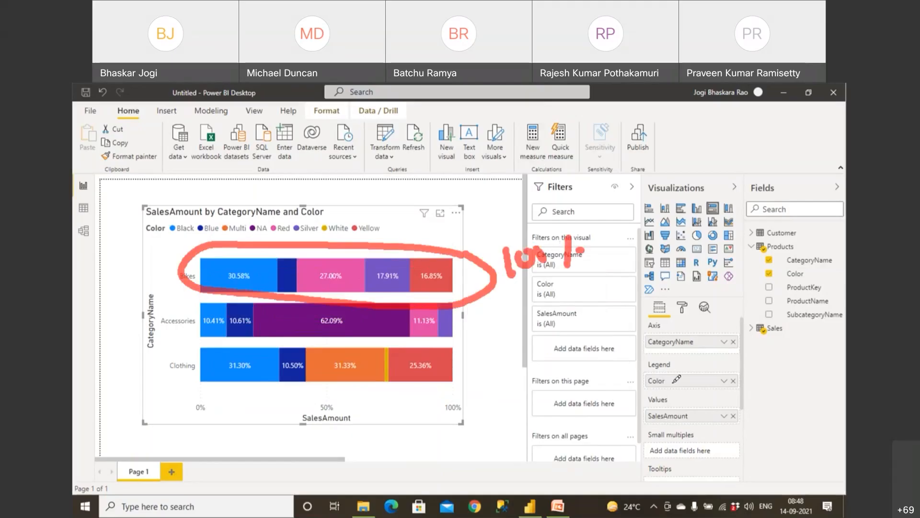
{"action": "left_click_drag", "start_coordinate": [693, 363], "coordinate": [674, 383]}
{"action": "left_click_drag", "start_coordinate": [707, 402], "coordinate": [702, 417]}
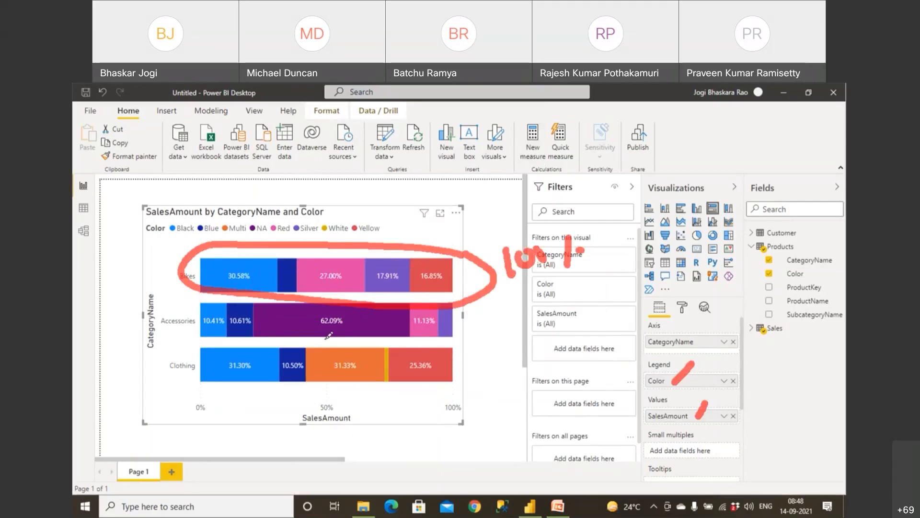
{"action": "left_click_drag", "start_coordinate": [171, 235], "coordinate": [221, 236]}
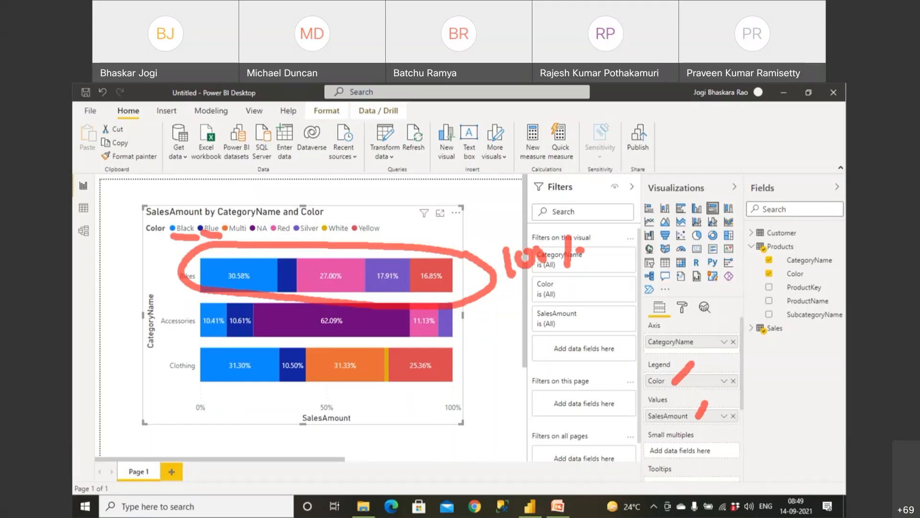
{"action": "mouse_move", "coordinate": [720, 197]}
{"action": "left_mouse_down"}
{"action": "mouse_move", "coordinate": [710, 201]}
{"action": "mouse_move", "coordinate": [725, 217]}
{"action": "mouse_move", "coordinate": [723, 199]}
{"action": "left_mouse_up"}
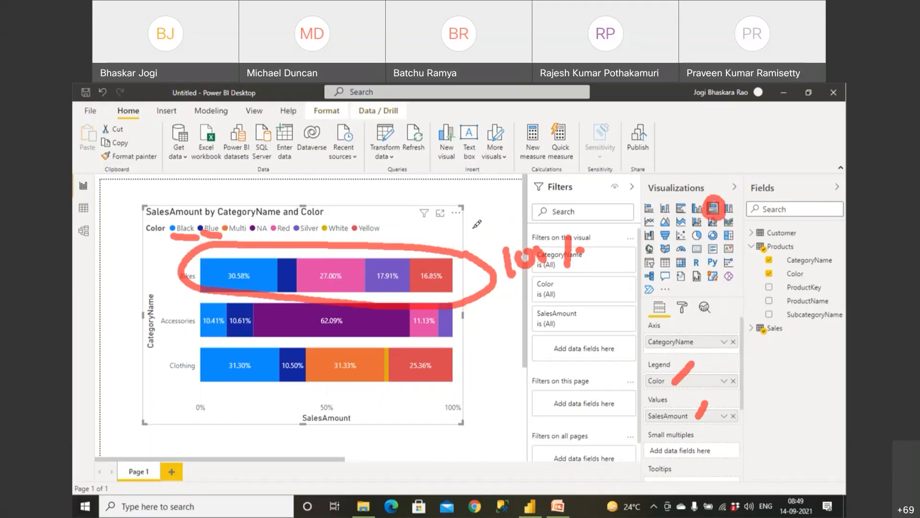
Convert the visual to a 100% stacked column chart and clear the pen annotations from the screen.
{"action": "mouse_move", "coordinate": [735, 193]}
{"action": "left_mouse_down"}
{"action": "mouse_move", "coordinate": [727, 216]}
{"action": "mouse_move", "coordinate": [738, 197]}
{"action": "mouse_move", "coordinate": [731, 192]}
{"action": "left_mouse_up"}
{"action": "left_click", "coordinate": [727, 210]}
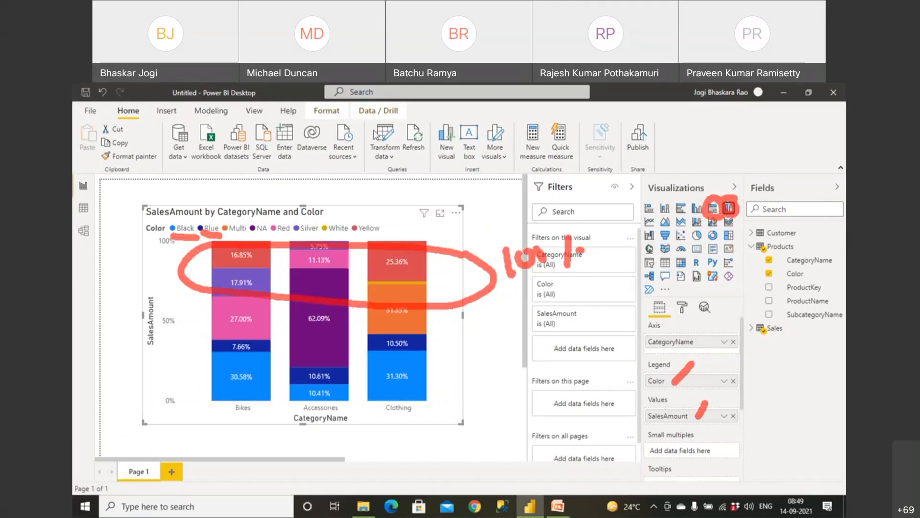
{"action": "left_click", "coordinate": [599, 103]}
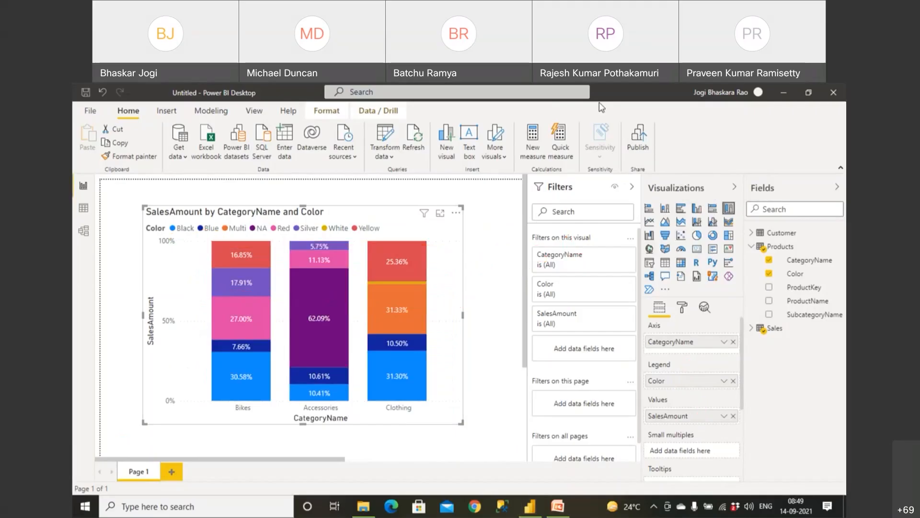
Examine the sales details of the color segments in the Bikes column.
{"action": "mouse_move", "coordinate": [246, 386]}
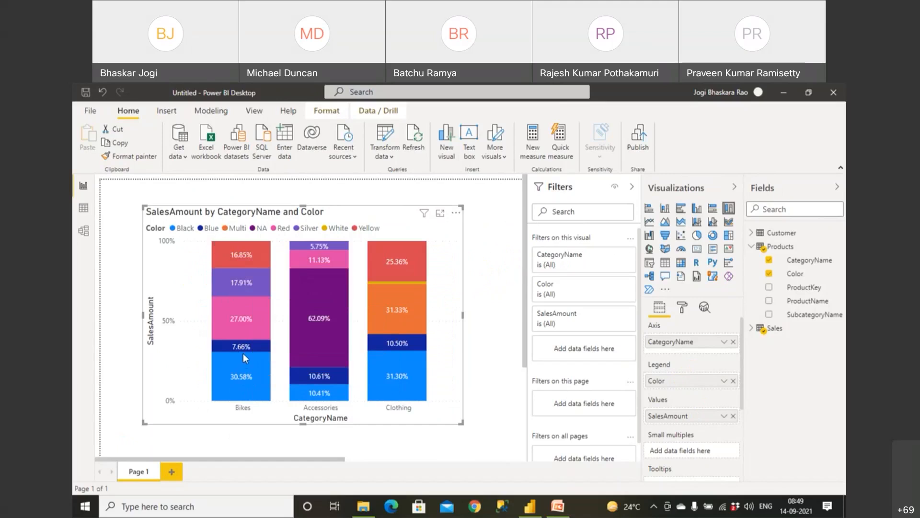
{"action": "mouse_move", "coordinate": [249, 319]}
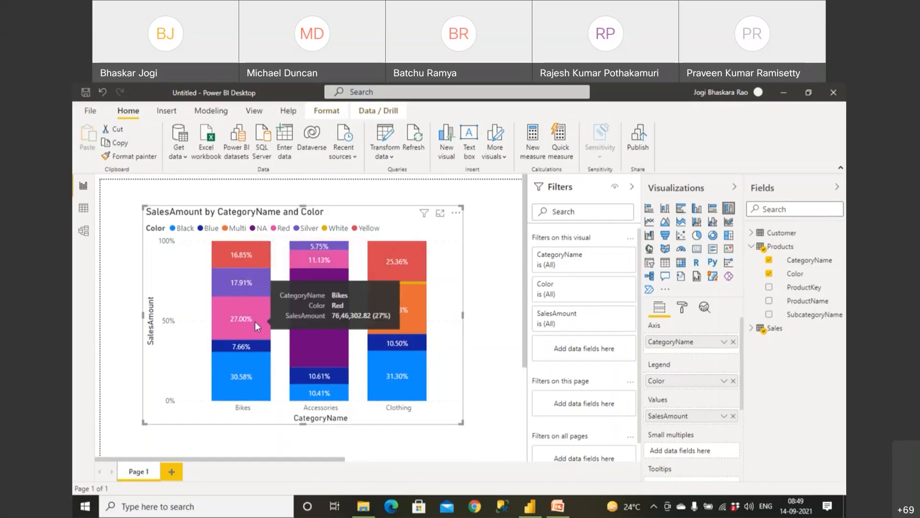
{"action": "mouse_move", "coordinate": [239, 286]}
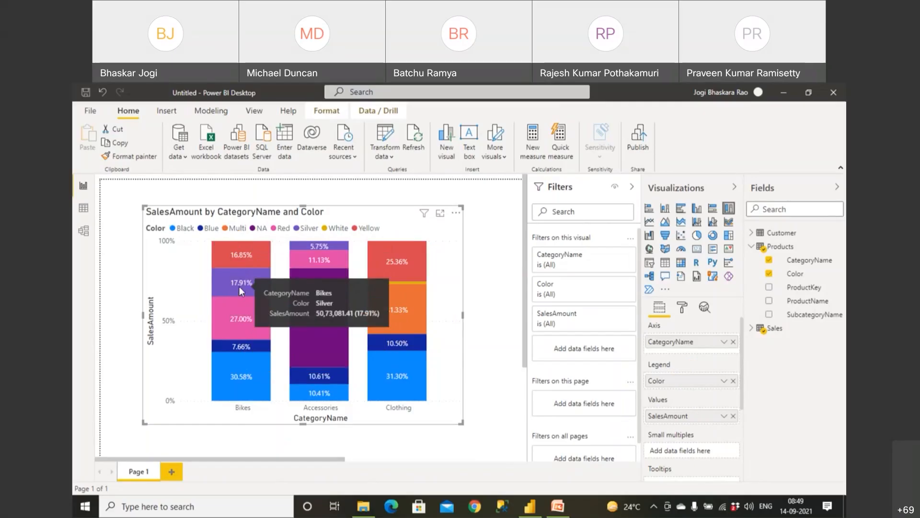
{"action": "mouse_move", "coordinate": [249, 251]}
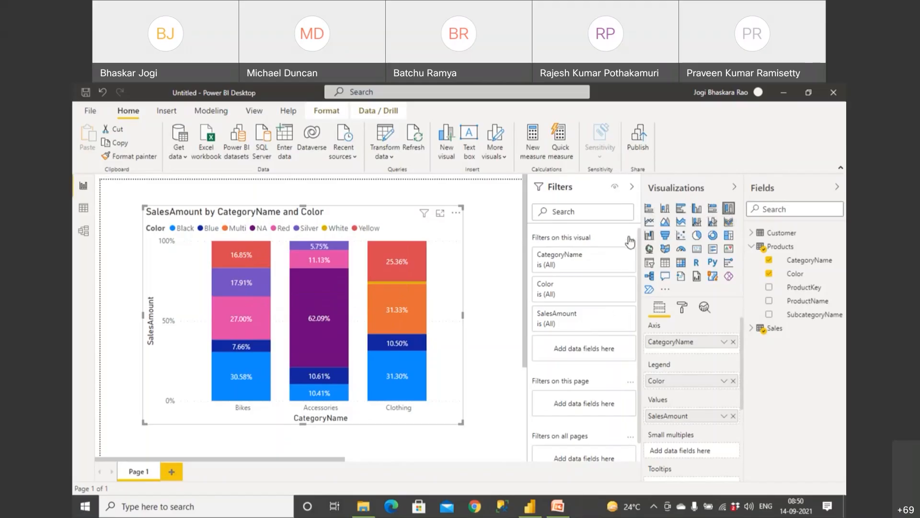
Try the line and stacked column, line and clustered column, and ribbon chart types on the visual.
{"action": "left_click", "coordinate": [698, 223]}
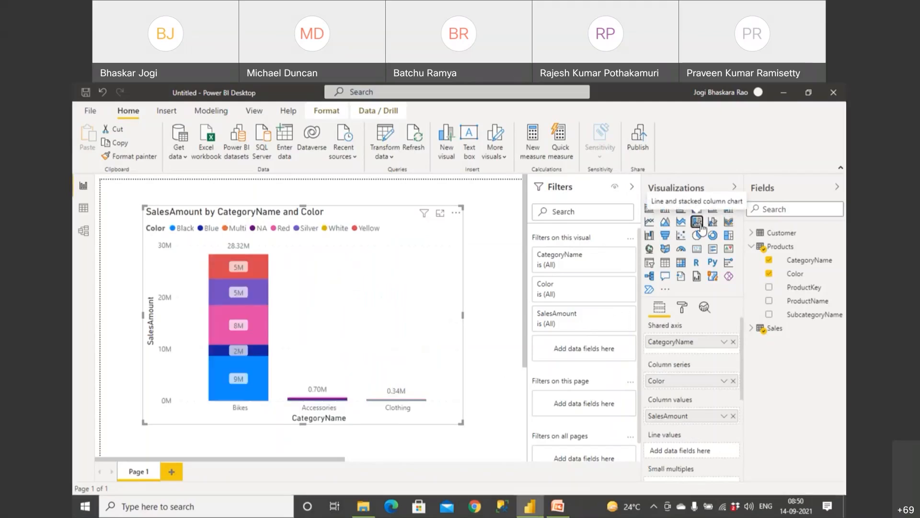
{"action": "left_click", "coordinate": [711, 224]}
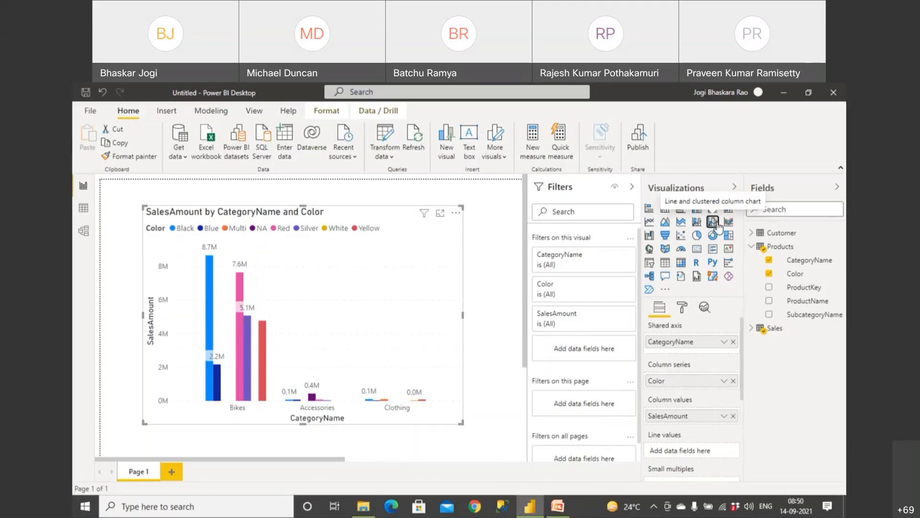
{"action": "left_click", "coordinate": [698, 224]}
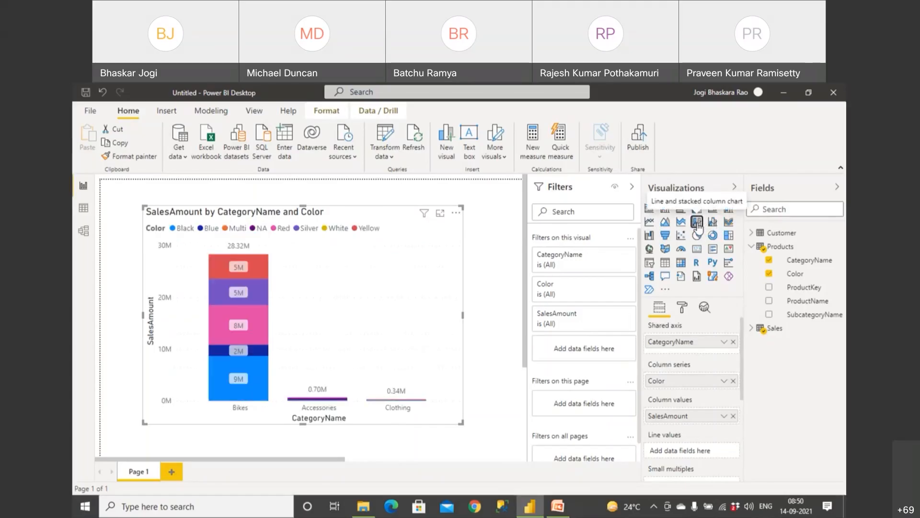
{"action": "left_click", "coordinate": [729, 223]}
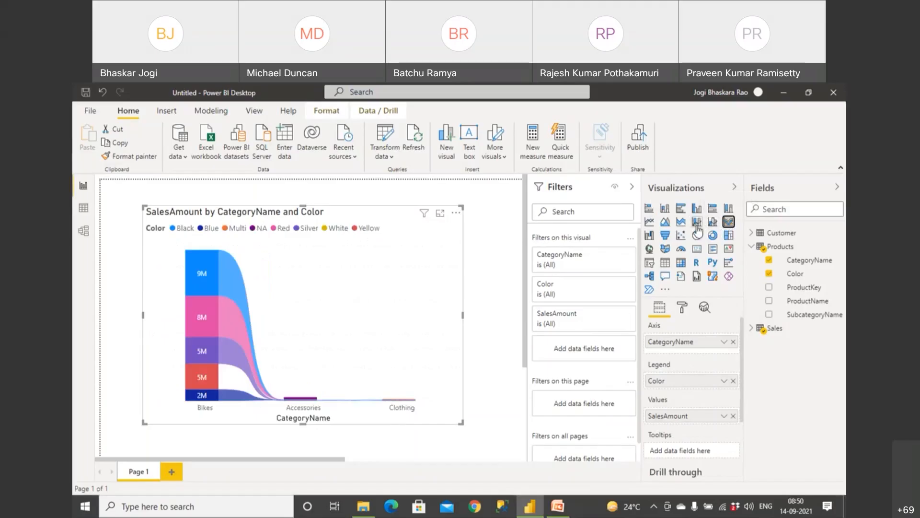
Convert the visual to a line chart and remove CategoryName from its axis and Color from its legend.
{"action": "left_click", "coordinate": [650, 224]}
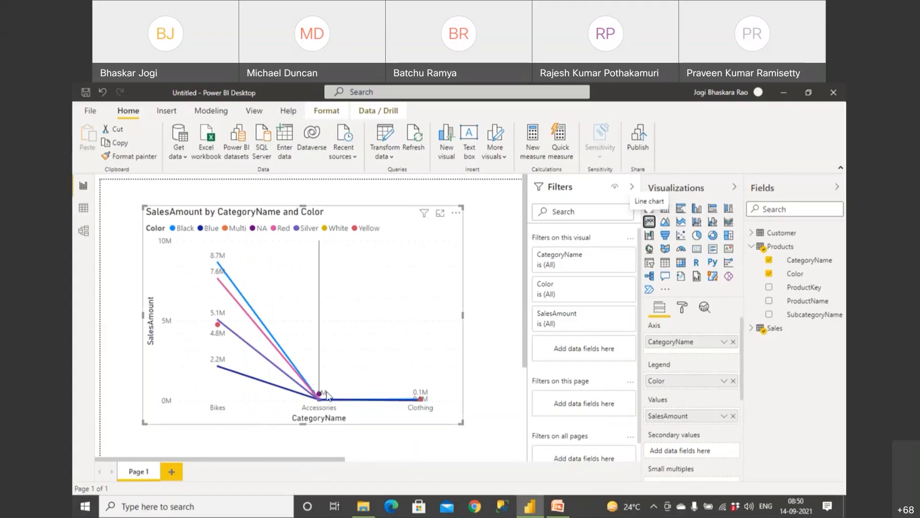
{"action": "mouse_move", "coordinate": [327, 394]}
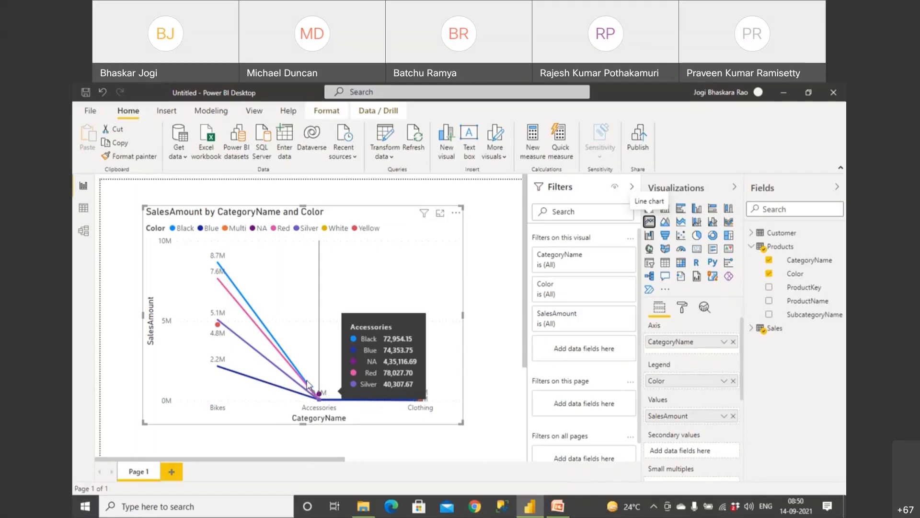
{"action": "left_click", "coordinate": [733, 341]}
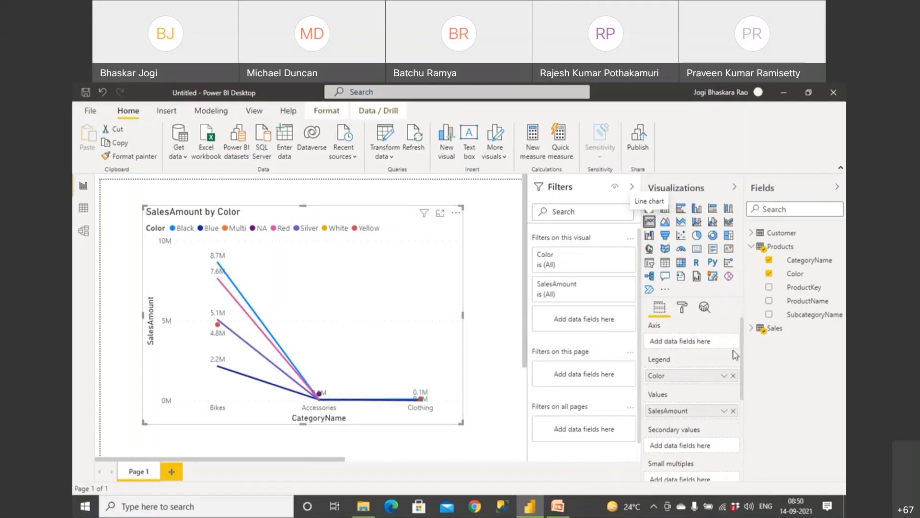
{"action": "left_click", "coordinate": [733, 375]}
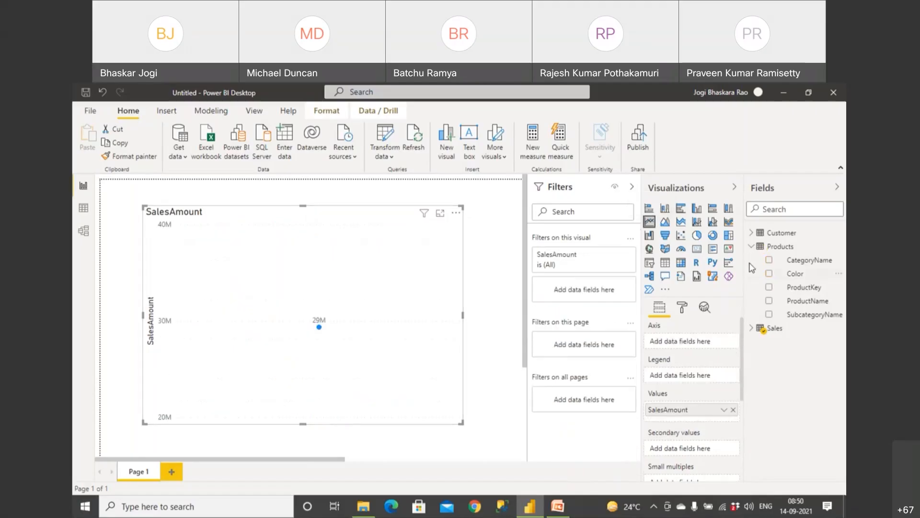
Set the Year level of the Sales table's OrderDate hierarchy as the line chart's axis.
{"action": "left_click", "coordinate": [752, 328]}
{"action": "scroll", "coordinate": [777, 390], "scroll_direction": "down", "scroll_amount": 3}
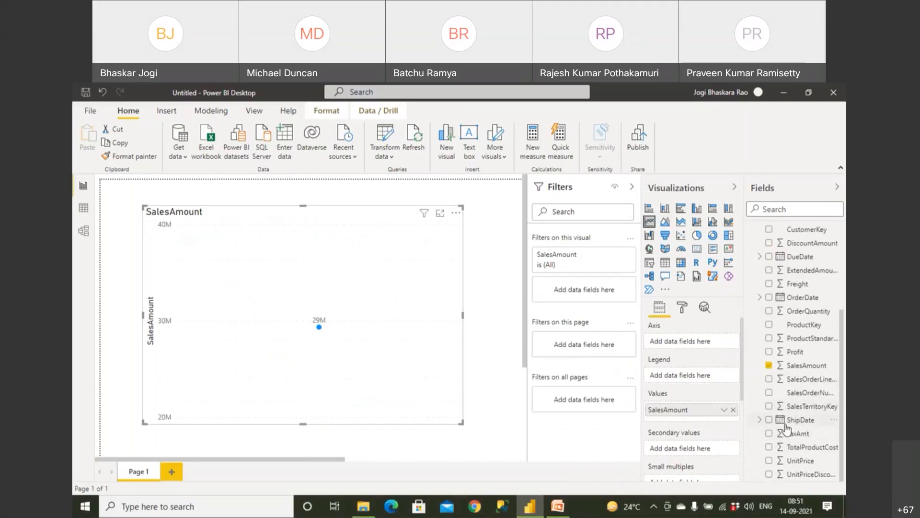
{"action": "left_click", "coordinate": [760, 297]}
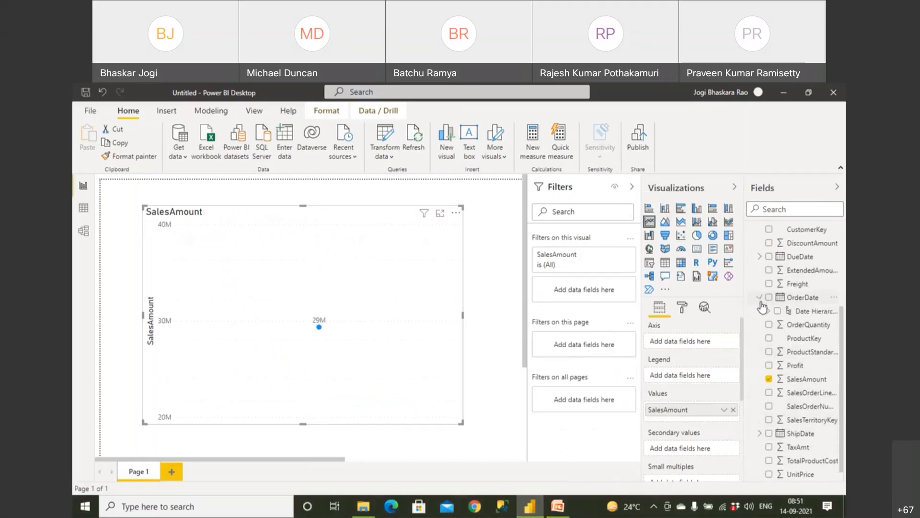
{"action": "left_click", "coordinate": [768, 310]}
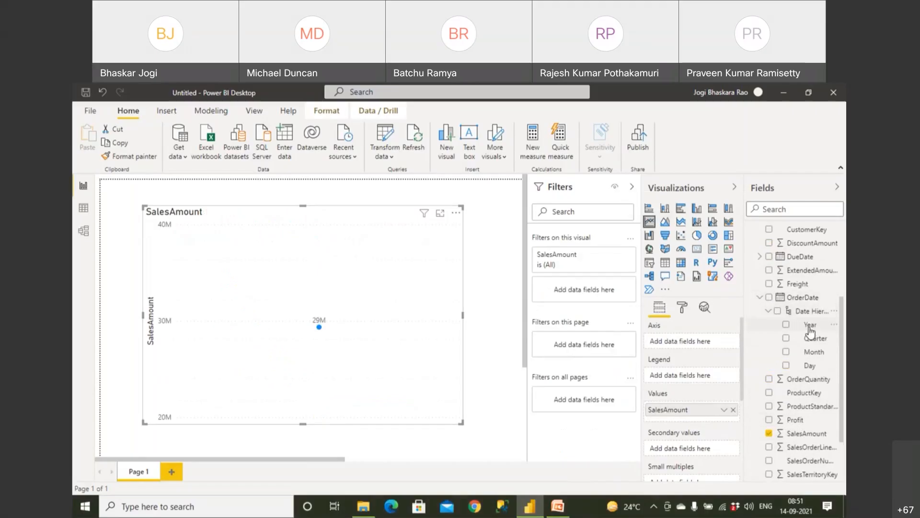
{"action": "left_click_drag", "start_coordinate": [800, 328], "coordinate": [708, 343]}
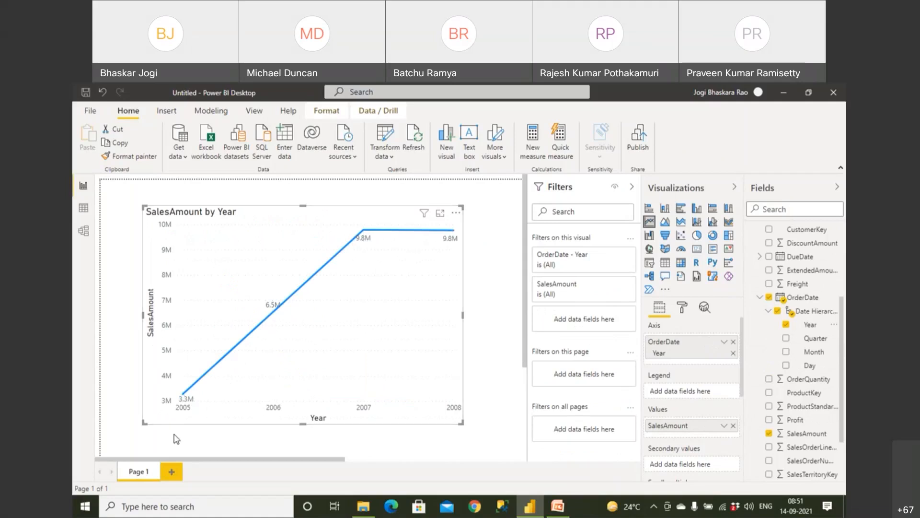
{"action": "mouse_move", "coordinate": [260, 377]}
Switch to PowerPoint, present from the Stacked Vs Clustered slide and go back through the preceding slides to Stacked Bar Chart.
{"action": "left_click", "coordinate": [556, 505]}
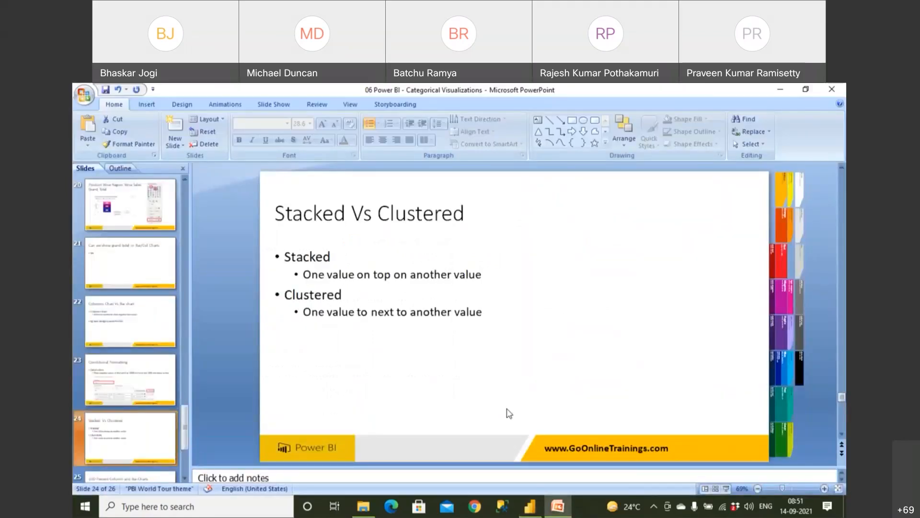
{"action": "key", "text": "shift+F5"}
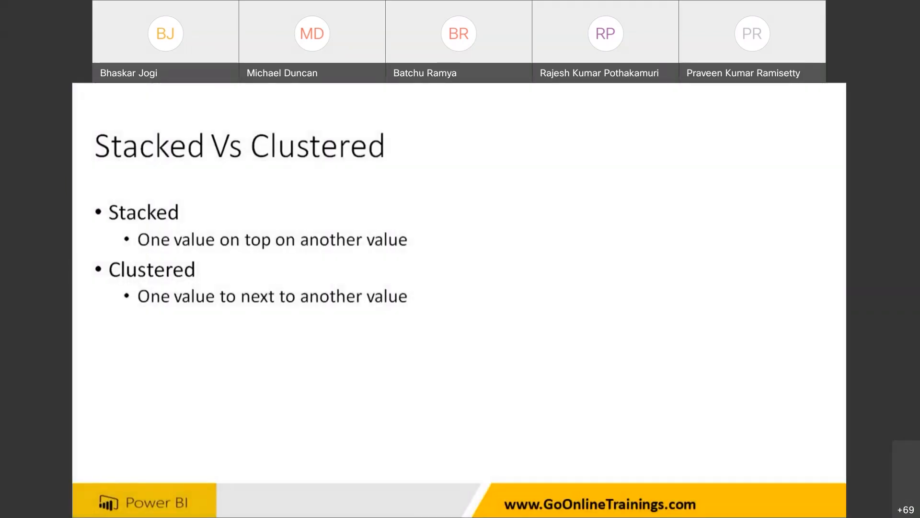
{"action": "key", "text": "Left"}
{"action": "key", "text": "Left"}
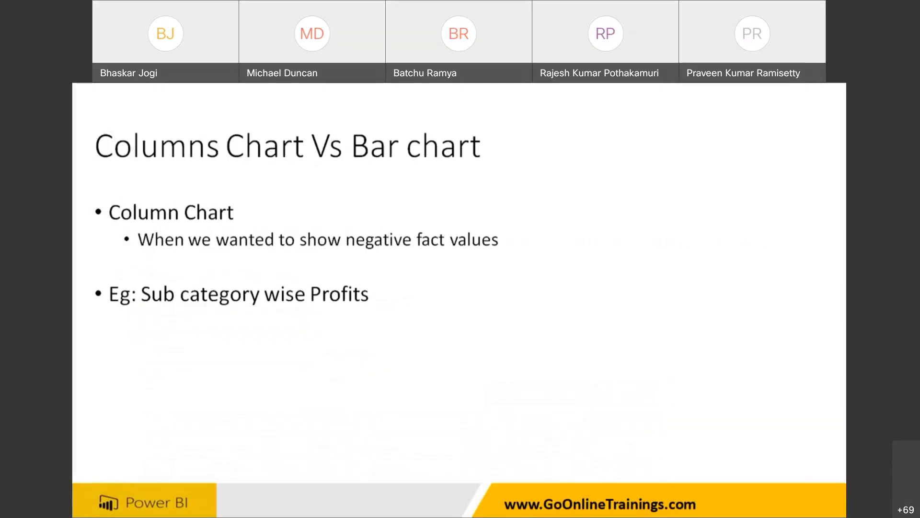
{"action": "key", "text": "Left"}
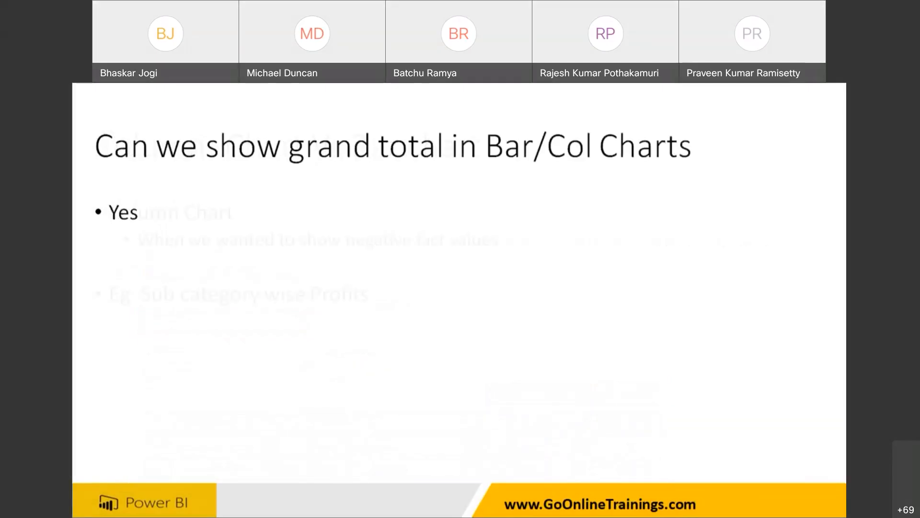
{"action": "key", "text": "Left"}
{"action": "key", "text": "Left"}
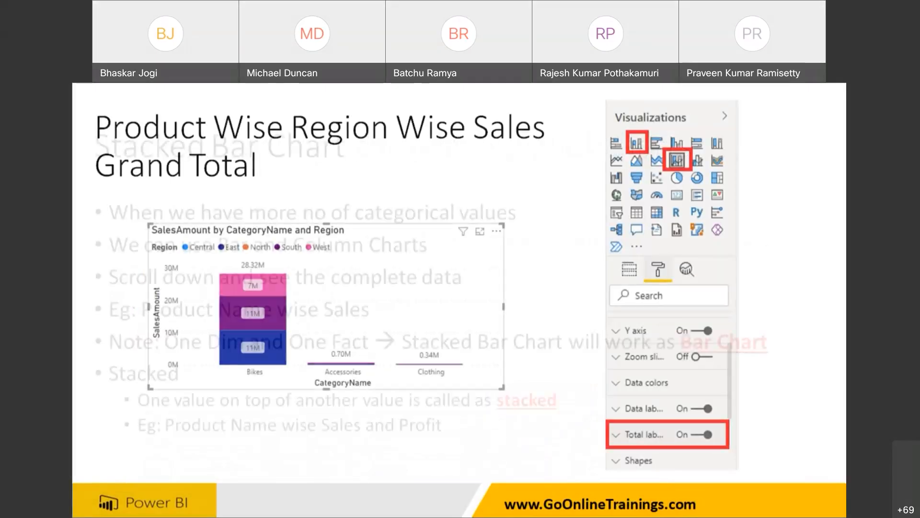
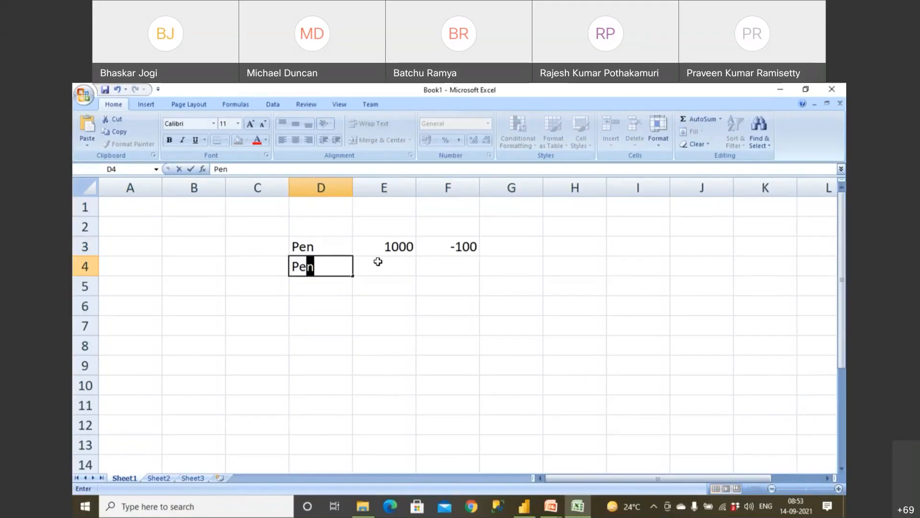
Complete the product name Pencil in D4 and enter 2000 beside it in E4.
{"action": "type", "text": "ncil"}
{"action": "left_click", "coordinate": [378, 261]}
{"action": "type", "text": "2000"}
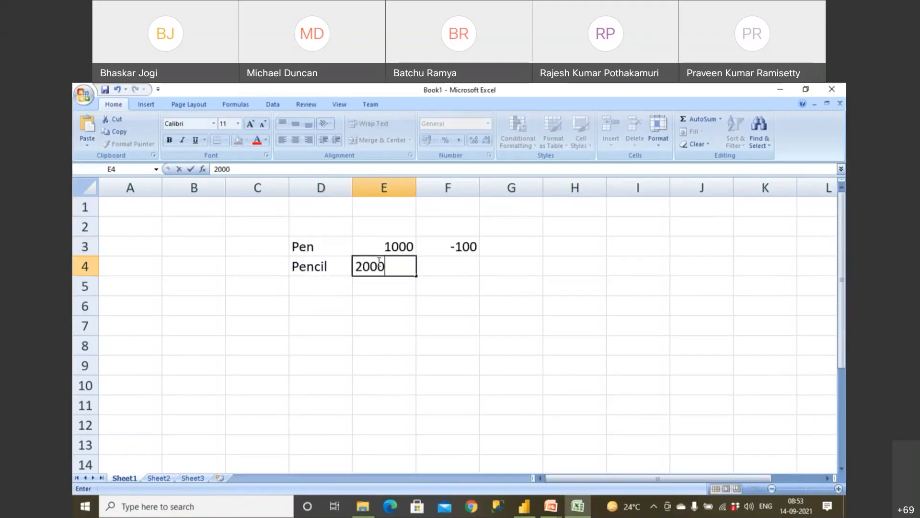
{"action": "key", "text": "Tab"}
Add the headers Sales in E2 and Profit in F2 above the two number columns.
{"action": "left_click", "coordinate": [371, 226]}
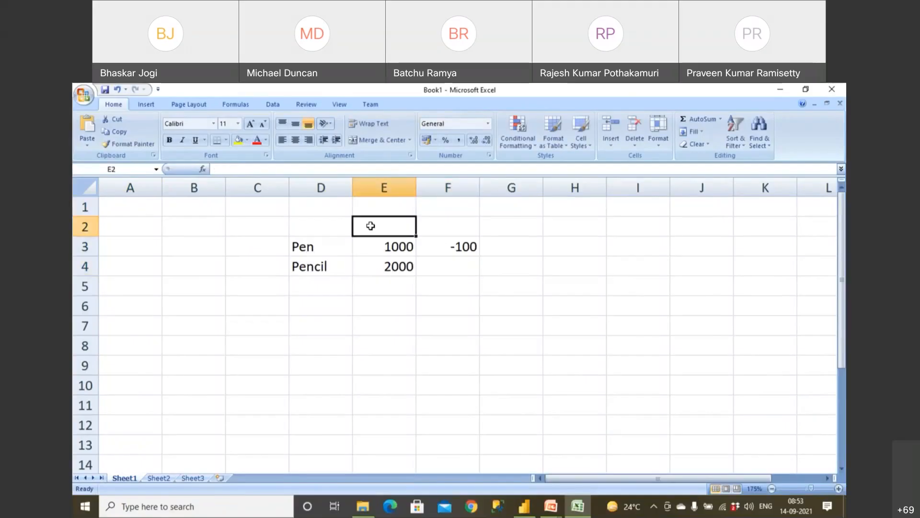
{"action": "type", "text": "Sales"}
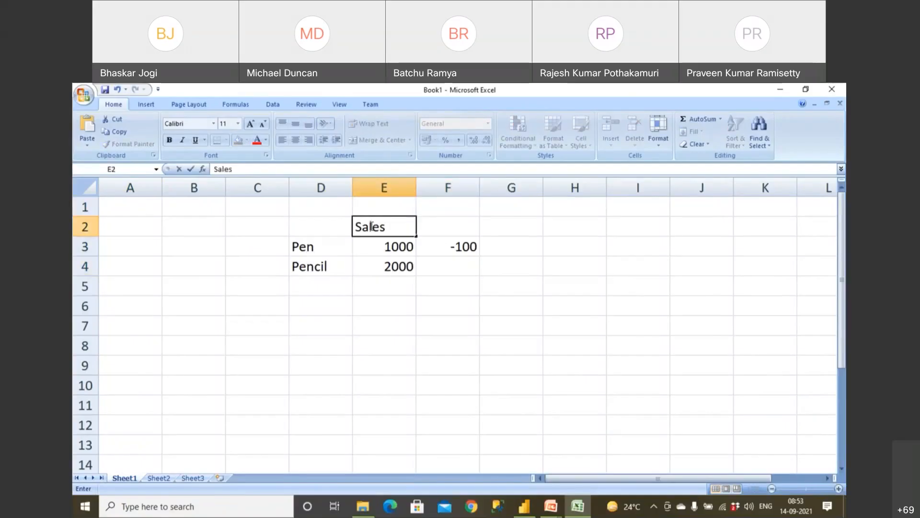
{"action": "key", "text": "Tab"}
{"action": "type", "text": "Pro"}
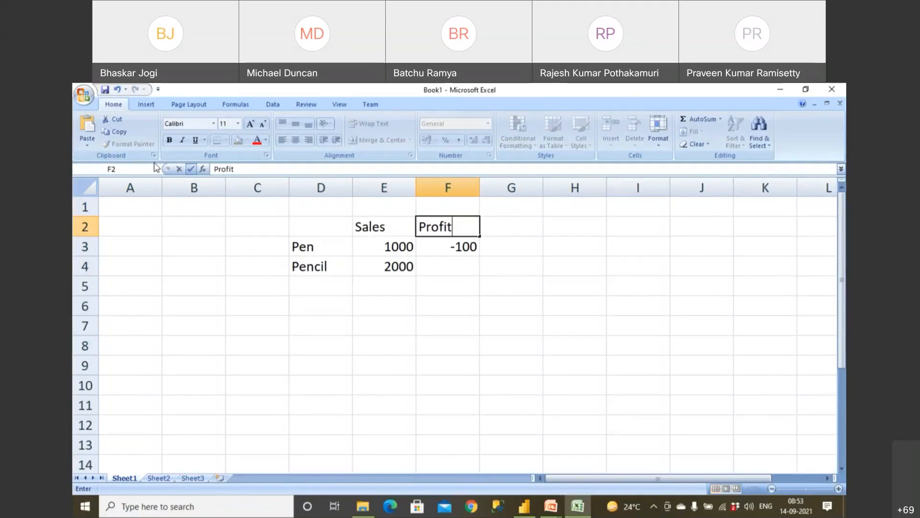
Delete the empty columns A to C and the empty first row so the table starts at the sheet's corner.
{"action": "left_click_drag", "start_coordinate": [130, 187], "coordinate": [249, 185]}
{"action": "right_click", "coordinate": [249, 185]}
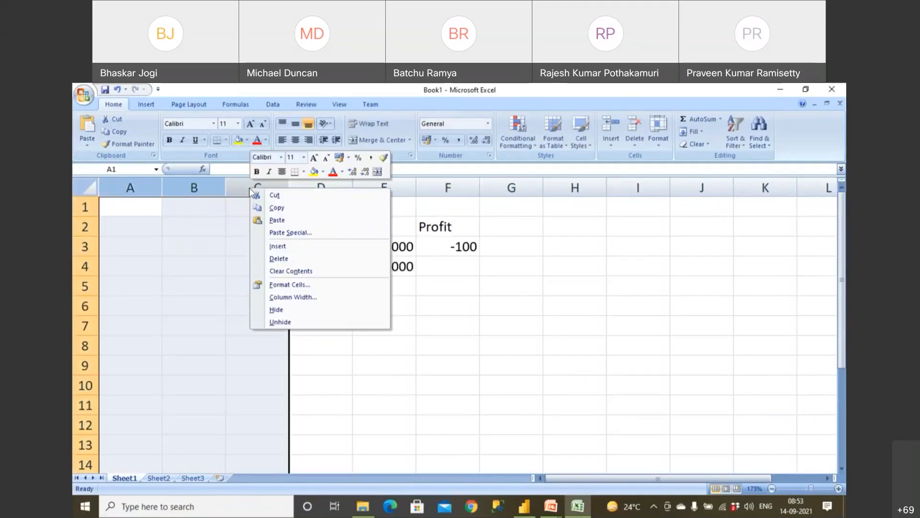
{"action": "left_click", "coordinate": [270, 253]}
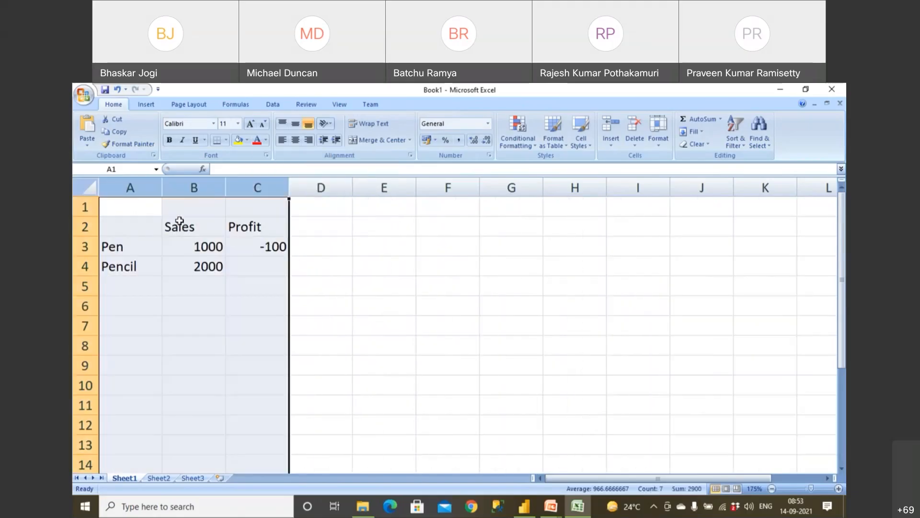
{"action": "left_click", "coordinate": [88, 208]}
{"action": "right_click", "coordinate": [97, 212]}
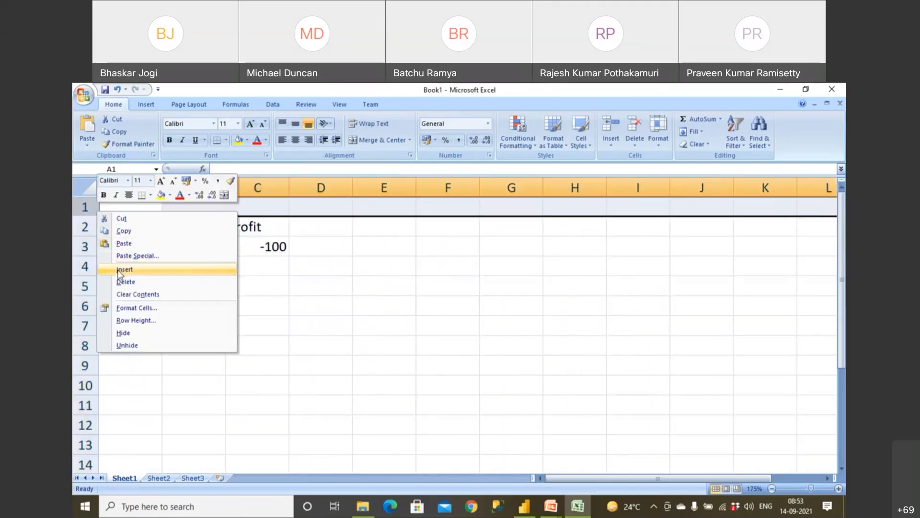
{"action": "left_click", "coordinate": [123, 281]}
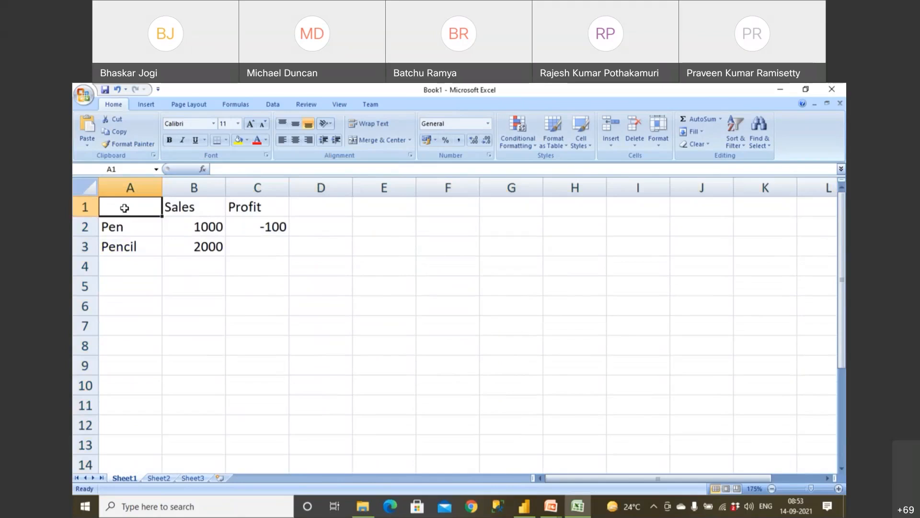
Enter the header ProdName in A1, auto-fit column A and fill the header cells A1:C1 with yellow.
{"action": "type", "text": "ProdName"}
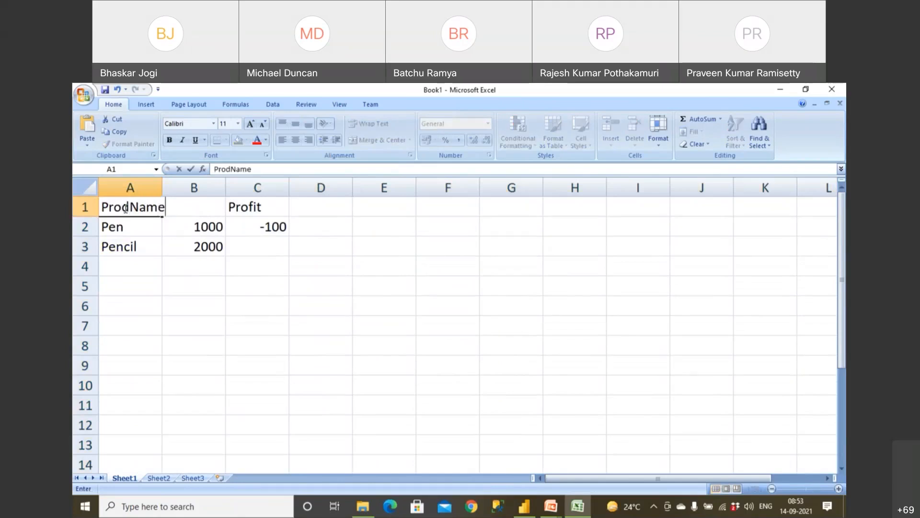
{"action": "left_click", "coordinate": [143, 286]}
{"action": "double_click", "coordinate": [163, 186]}
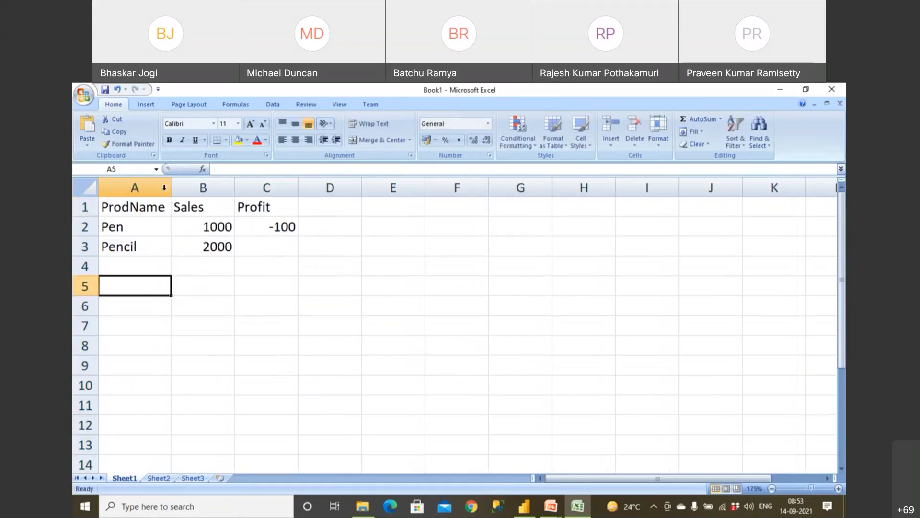
{"action": "left_click_drag", "start_coordinate": [141, 207], "coordinate": [246, 207]}
{"action": "left_click", "coordinate": [237, 140]}
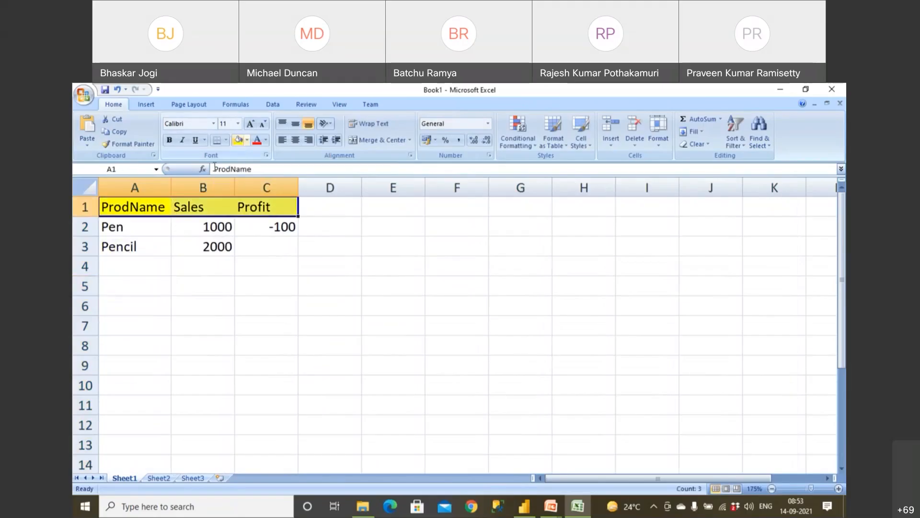
Enter 120 as Pencil's profit and add Lux as the product name in A4.
{"action": "left_click", "coordinate": [272, 246]}
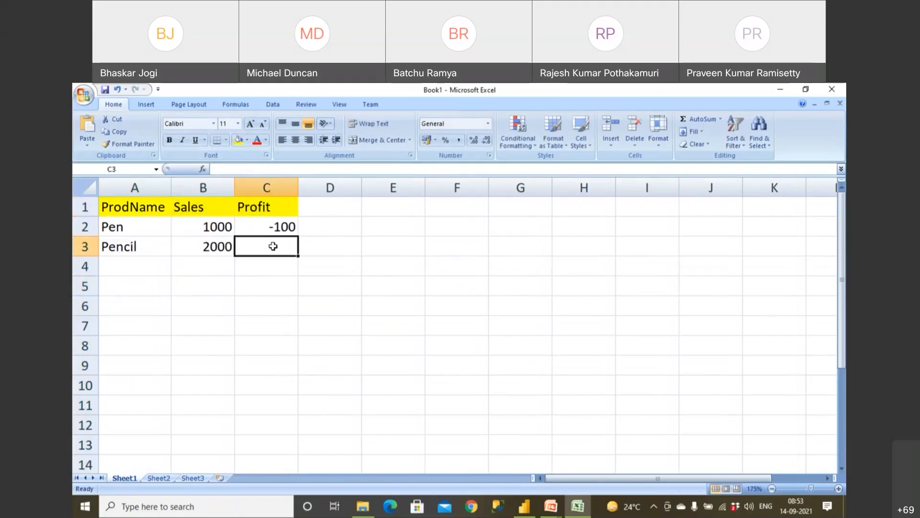
{"action": "type", "text": "120"}
{"action": "key", "text": "Return"}
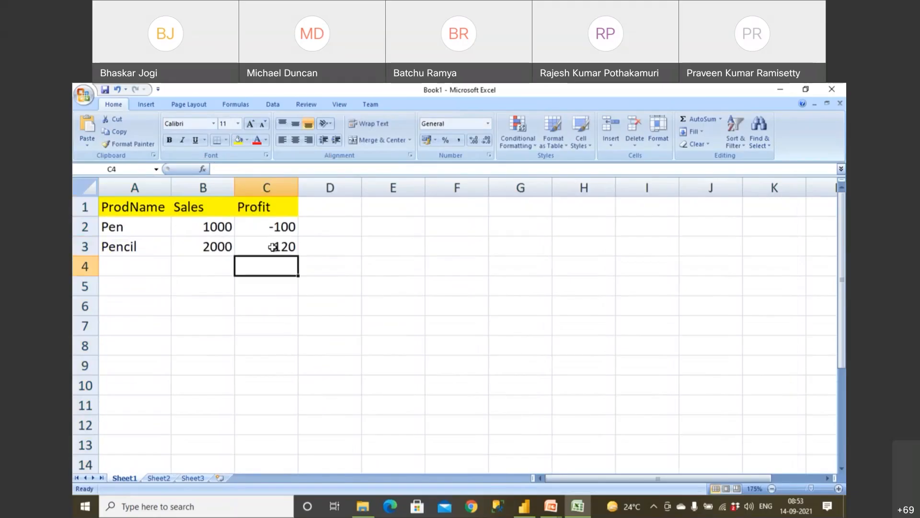
{"action": "left_click", "coordinate": [156, 270]}
{"action": "type", "text": "Lu"}
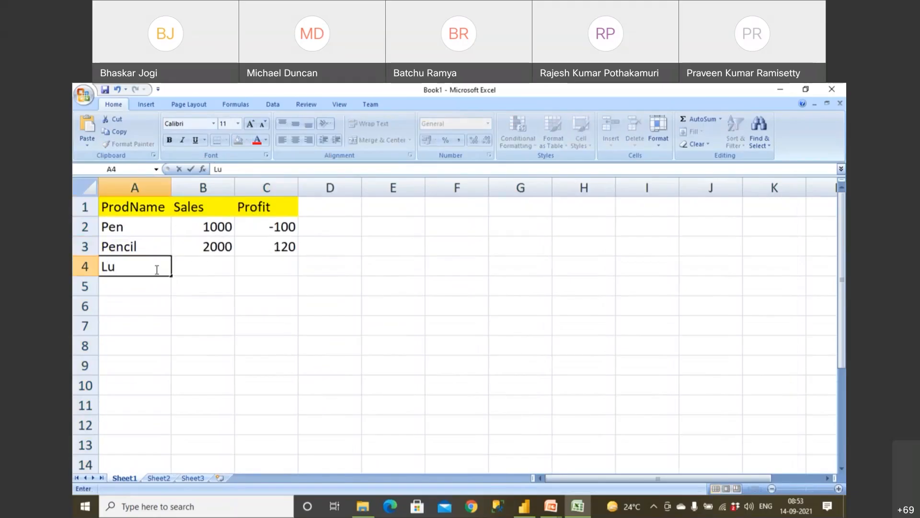
{"action": "type", "text": "x"}
{"action": "key", "text": "Tab"}
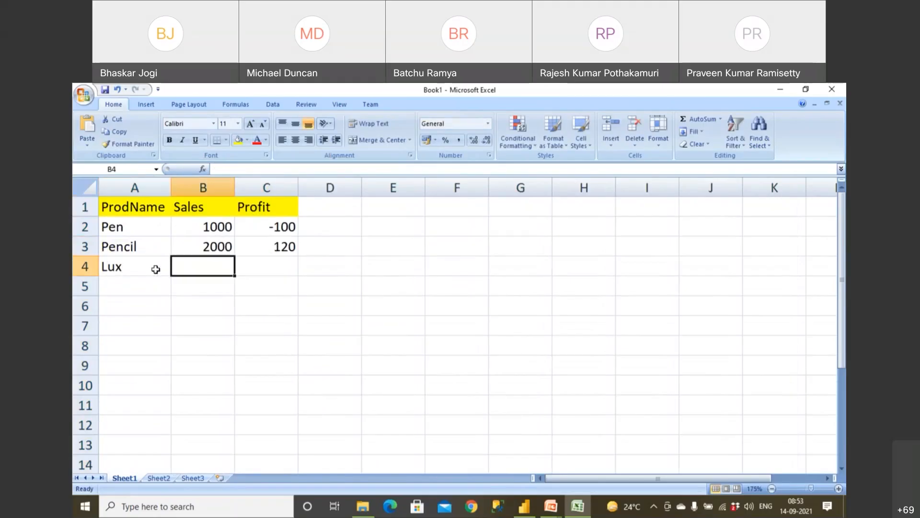
{"action": "type", "text": "3000"}
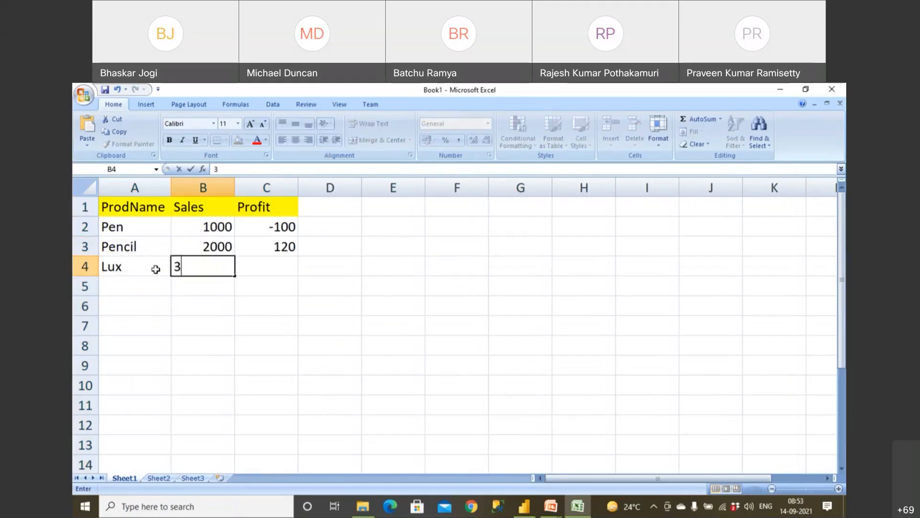
{"action": "key", "text": "BackSpace"}
{"action": "key", "text": "BackSpace"}
{"action": "key", "text": "BackSpace"}
{"action": "type", "text": "0440"}
{"action": "key", "text": "Tab"}
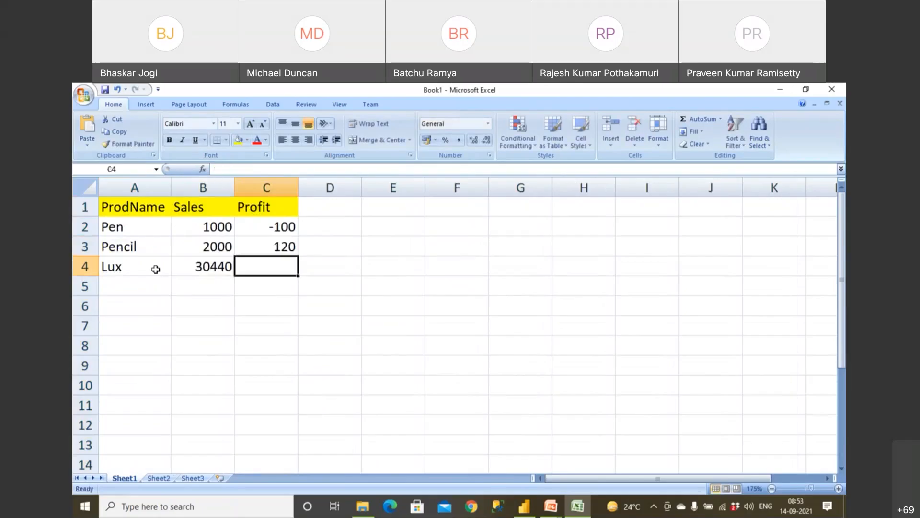
Set Lux's sales to 3450 and its profit to 400.
{"action": "left_click", "coordinate": [200, 269]}
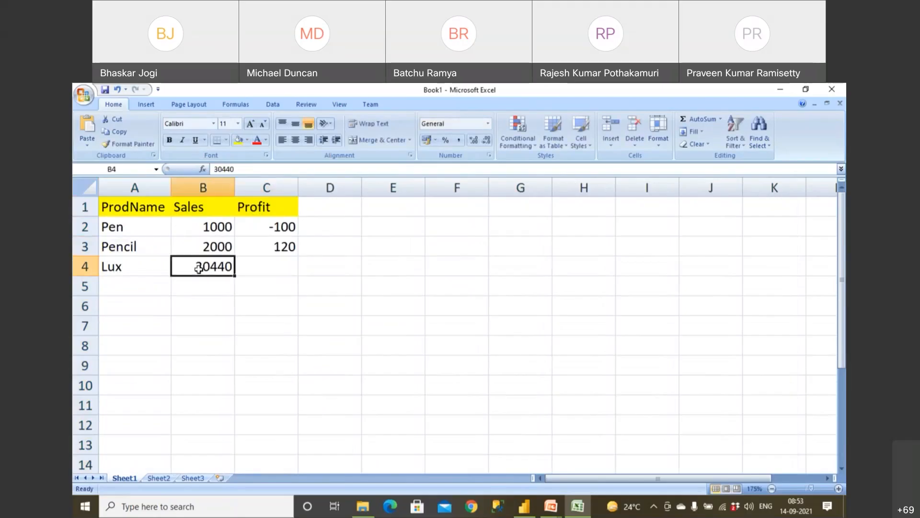
{"action": "type", "text": "3450"}
{"action": "key", "text": "Tab"}
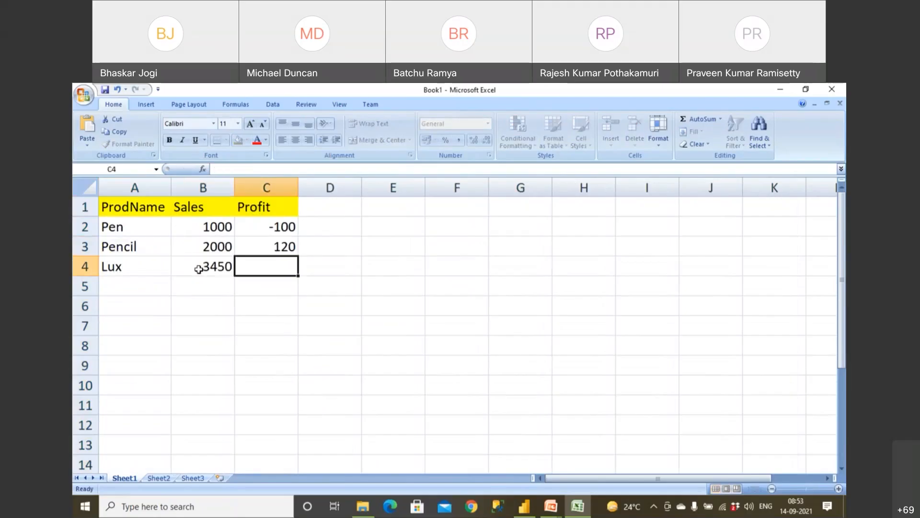
{"action": "type", "text": "400"}
{"action": "key", "text": "Return"}
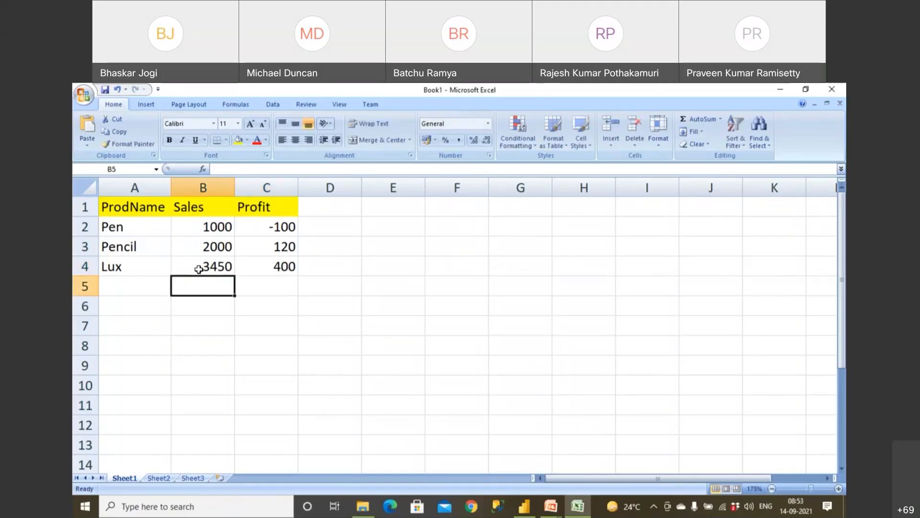
Add the product Rin in row 5 with sales of 1200 and profit of 90.
{"action": "key", "text": "Left"}
{"action": "type", "text": "Rin"}
{"action": "key", "text": "Tab"}
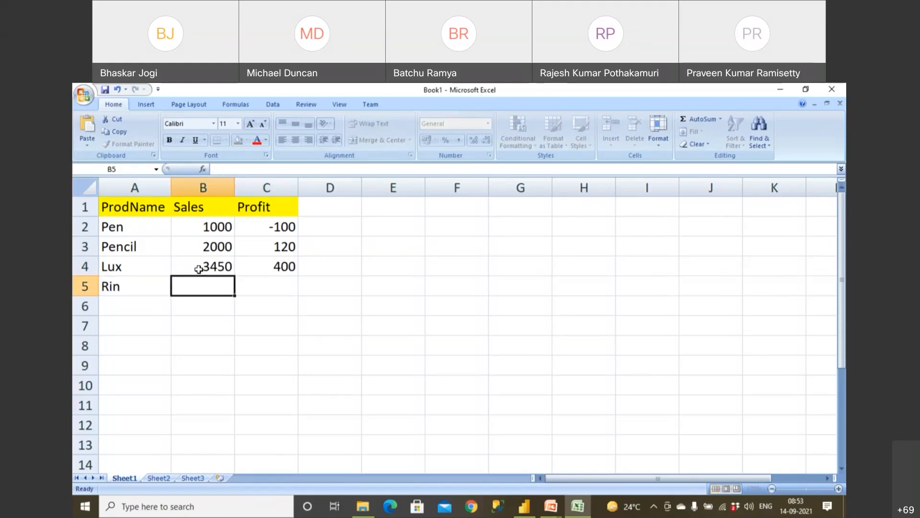
{"action": "type", "text": "1200"}
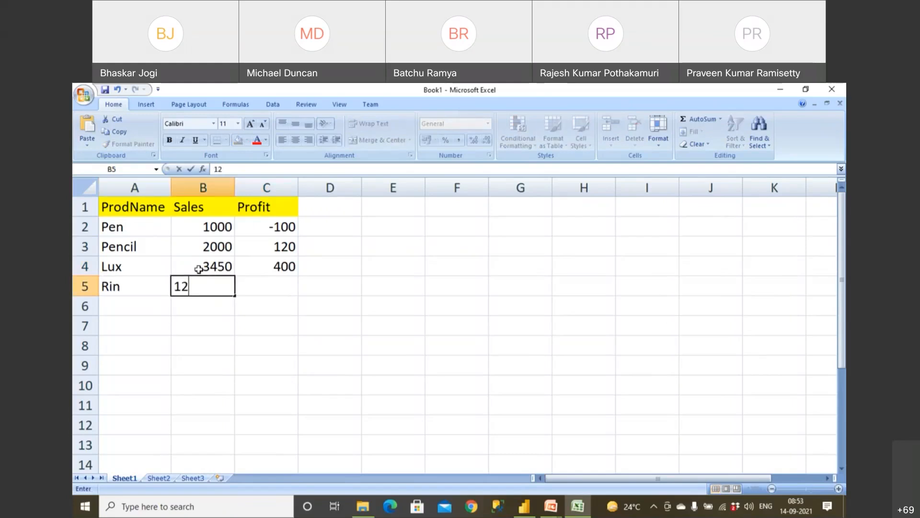
{"action": "key", "text": "Tab"}
{"action": "type", "text": "90"}
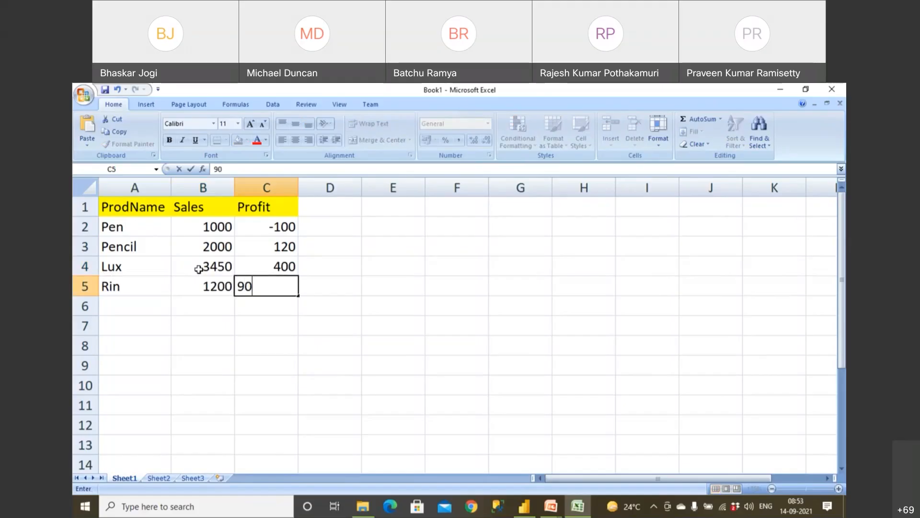
Add the product Box in row 6 with sales of 3500 and profit of 0.
{"action": "left_click", "coordinate": [123, 308]}
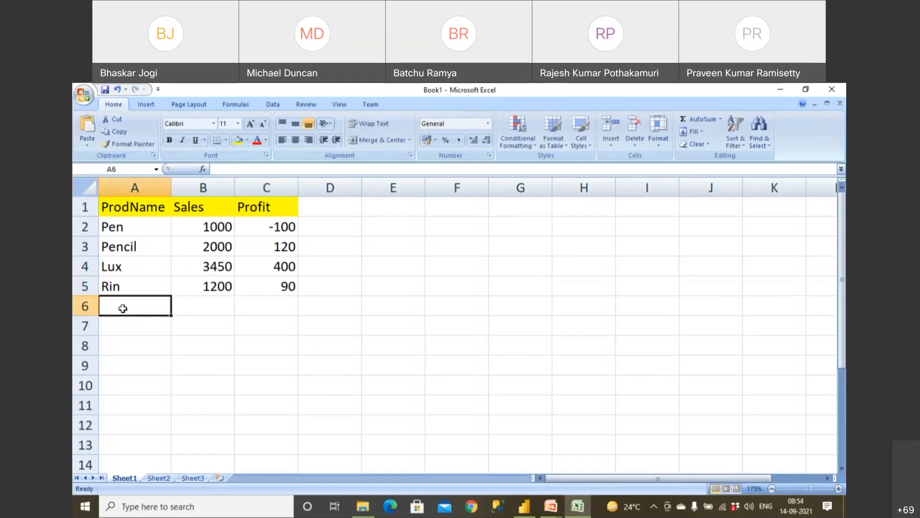
{"action": "type", "text": "Box"}
{"action": "key", "text": "Tab"}
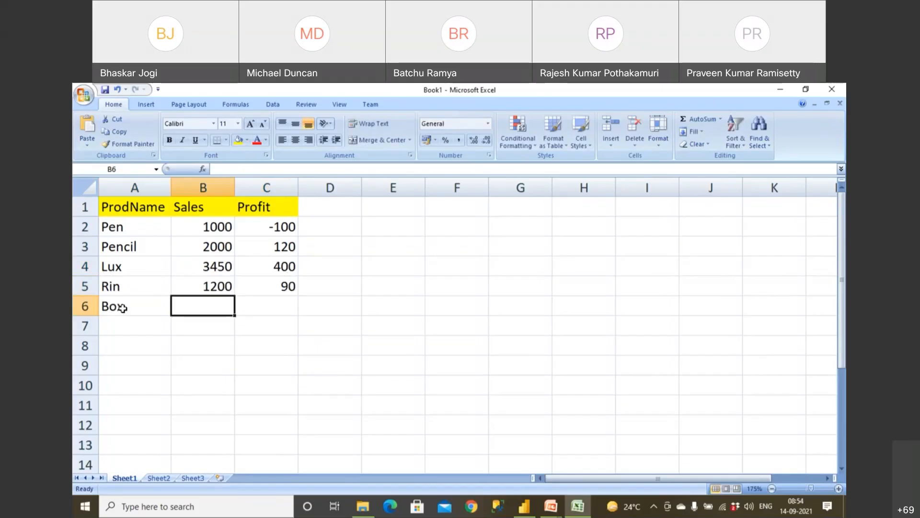
{"action": "type", "text": "3500"}
{"action": "key", "text": "Tab"}
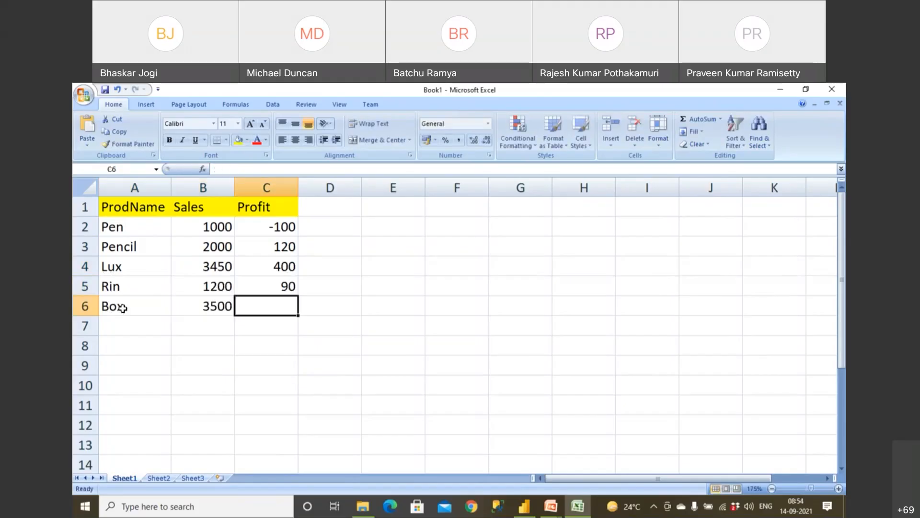
{"action": "type", "text": "0"}
{"action": "key", "text": "Return"}
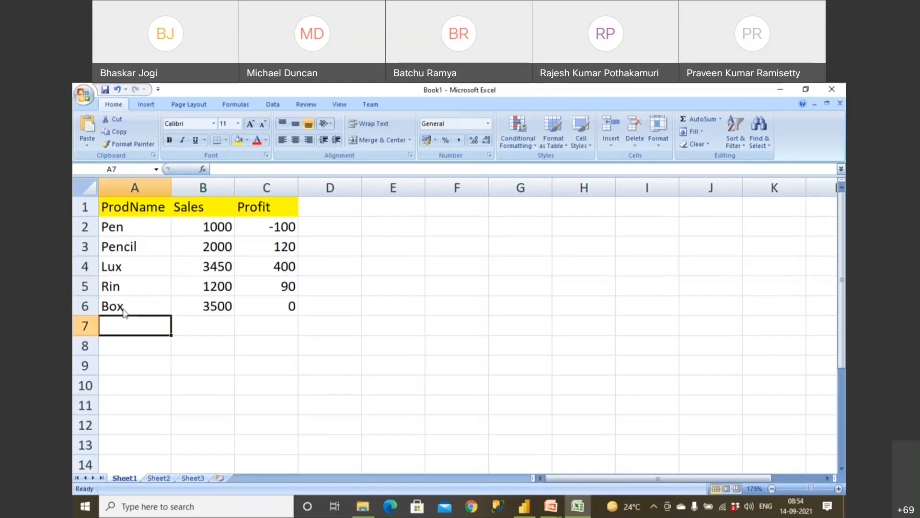
Add the product Phones in row 7 with sales of 4500 and profit of 0.
{"action": "type", "text": "P"}
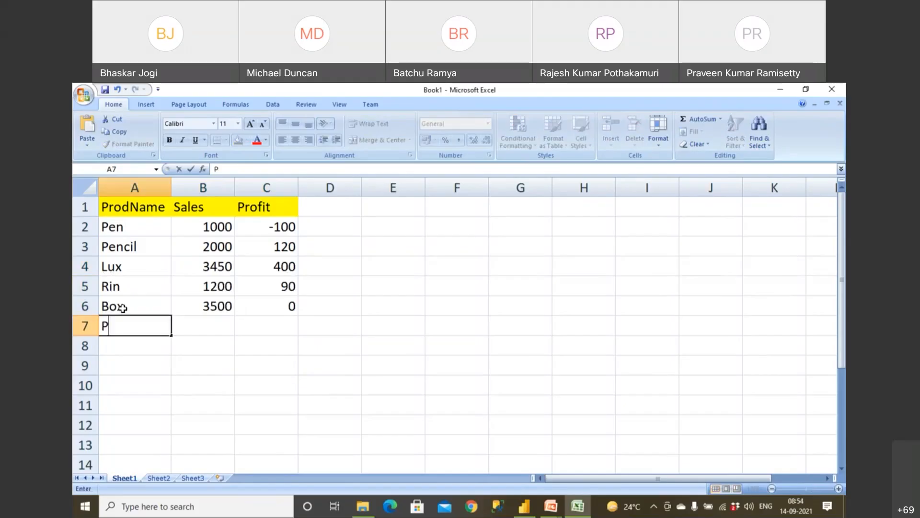
{"action": "type", "text": "hones"}
{"action": "key", "text": "Tab"}
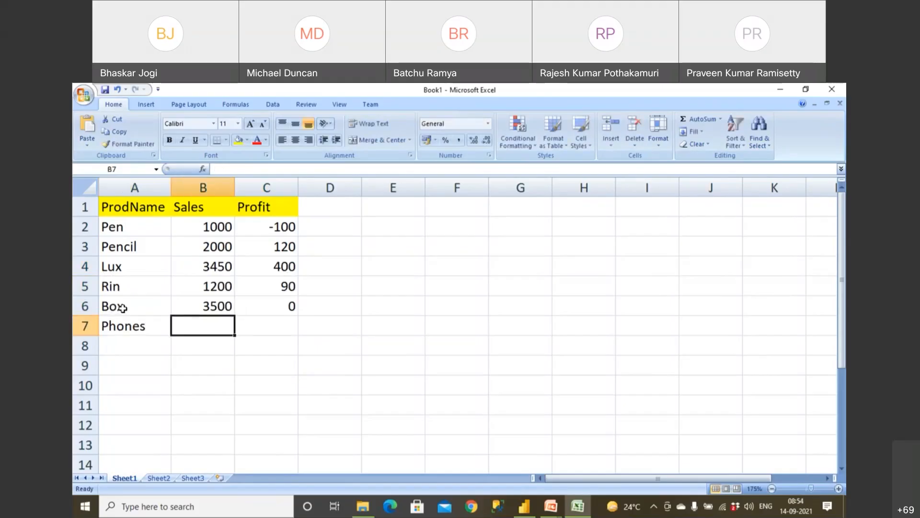
{"action": "type", "text": "4500"}
{"action": "key", "text": "Tab"}
{"action": "type", "text": "0"}
{"action": "key", "text": "Return"}
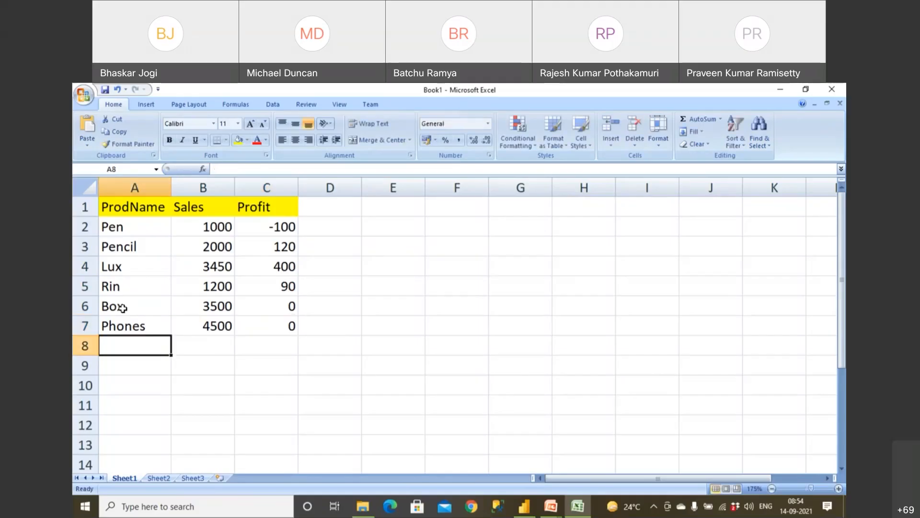
Rename the worksheet Sheet1 as ProdSales.
{"action": "double_click", "coordinate": [132, 478]}
{"action": "type", "text": "ProdSales"}
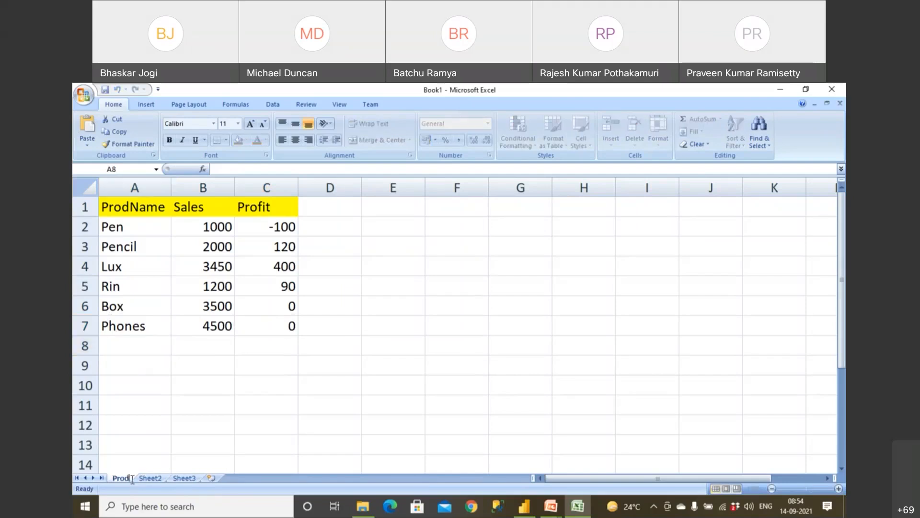
{"action": "left_click", "coordinate": [188, 430]}
Save the workbook as ProdSales in the SourceData folder as an Excel Workbook.
{"action": "left_click", "coordinate": [86, 96]}
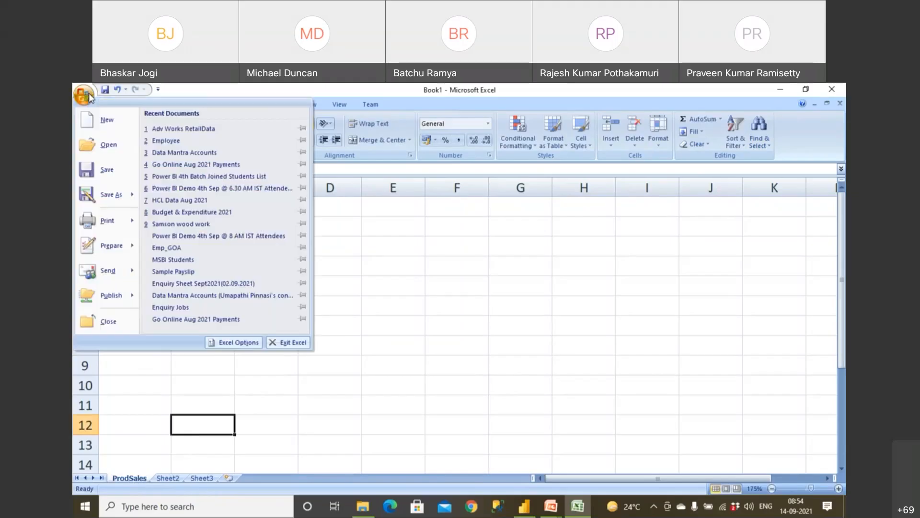
{"action": "left_click", "coordinate": [123, 172]}
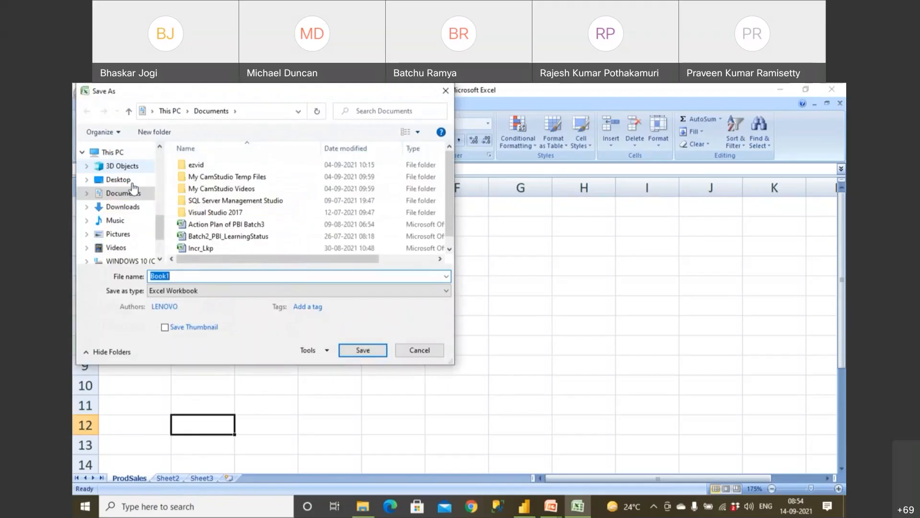
{"action": "scroll", "coordinate": [137, 197], "scroll_direction": "up", "scroll_amount": 5}
{"action": "scroll", "coordinate": [142, 218], "scroll_direction": "up", "scroll_amount": 2}
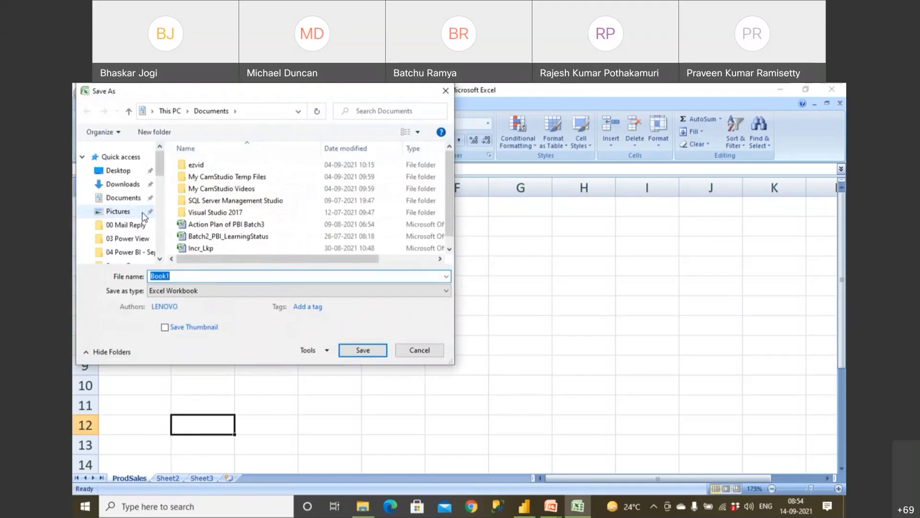
{"action": "scroll", "coordinate": [143, 218], "scroll_direction": "down", "scroll_amount": 1}
{"action": "left_click", "coordinate": [129, 243]}
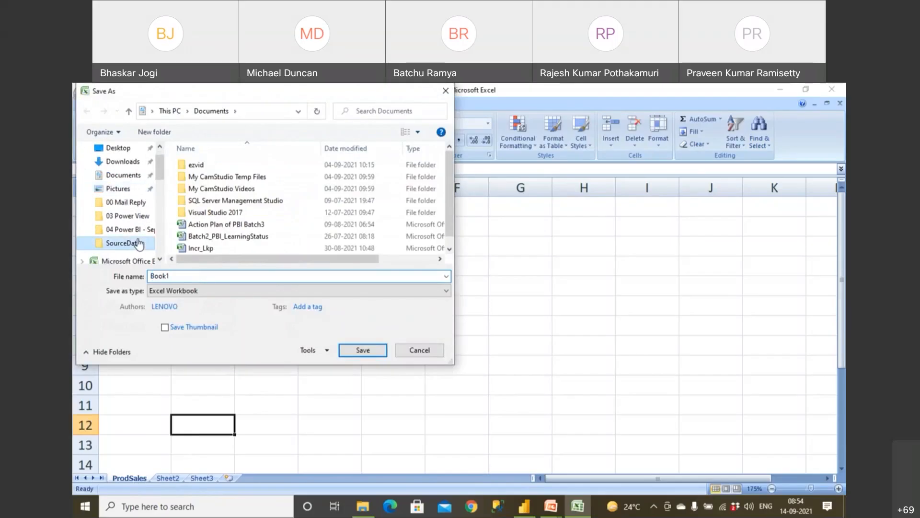
{"action": "double_click", "coordinate": [178, 275]}
{"action": "type", "text": "P"}
{"action": "key", "text": "BackSpace"}
{"action": "key", "text": "BackSpace"}
{"action": "type", "text": "dSales"}
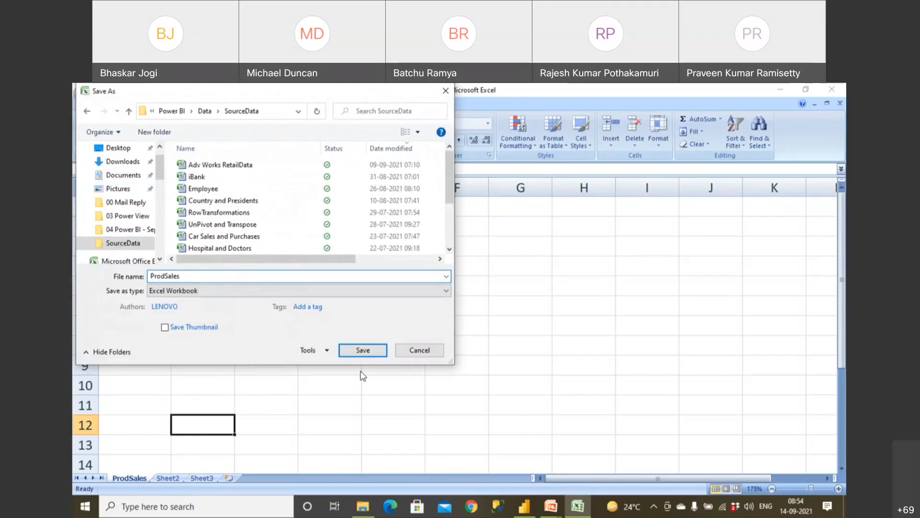
{"action": "left_click", "coordinate": [360, 354]}
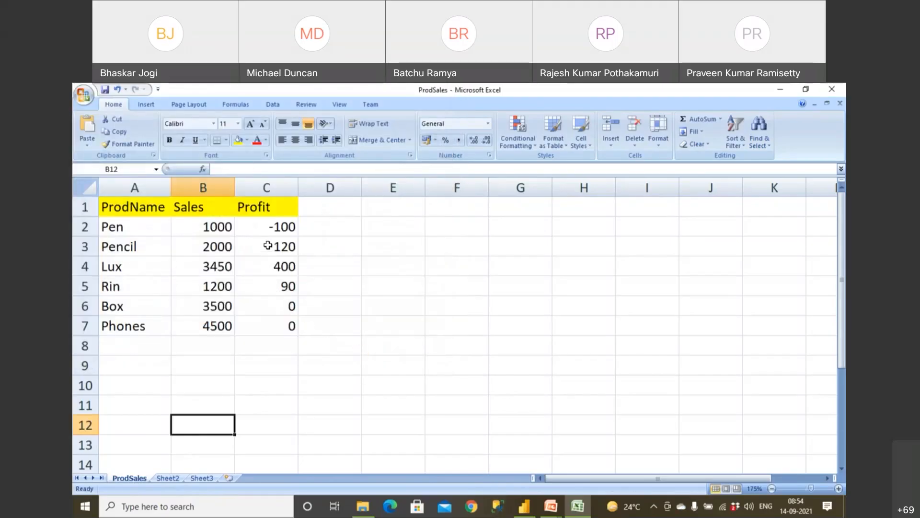
Add the product Laptop in row 8 with sales of 5700 and profit of -40.
{"action": "left_click", "coordinate": [267, 246]}
{"action": "left_click", "coordinate": [136, 353]}
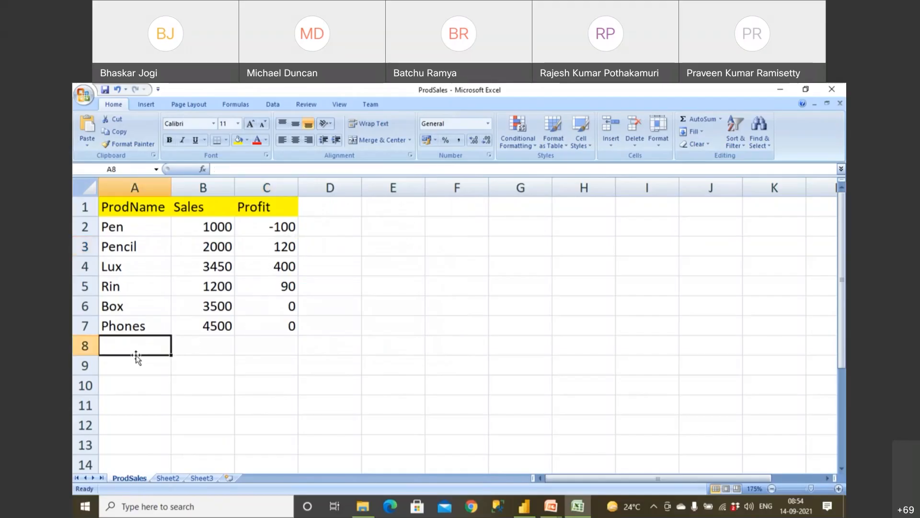
{"action": "type", "text": "Laptop"}
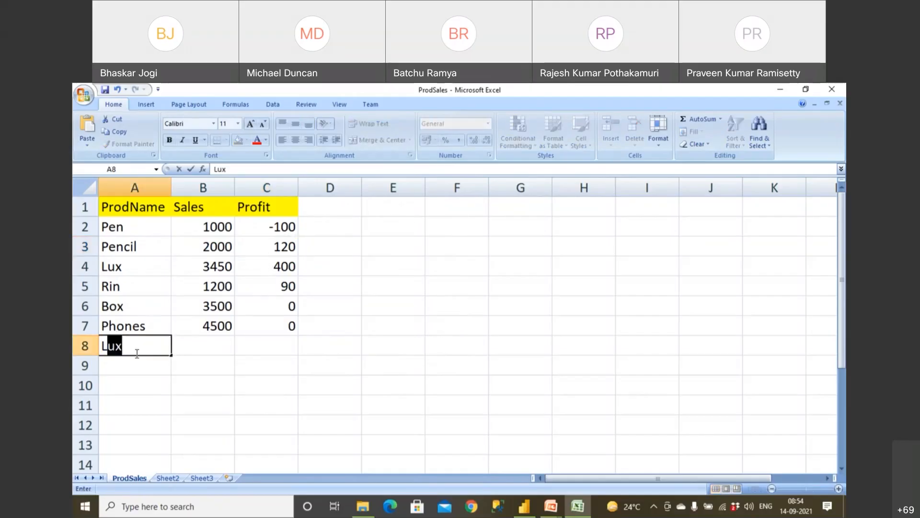
{"action": "key", "text": "Tab"}
{"action": "type", "text": "5700"}
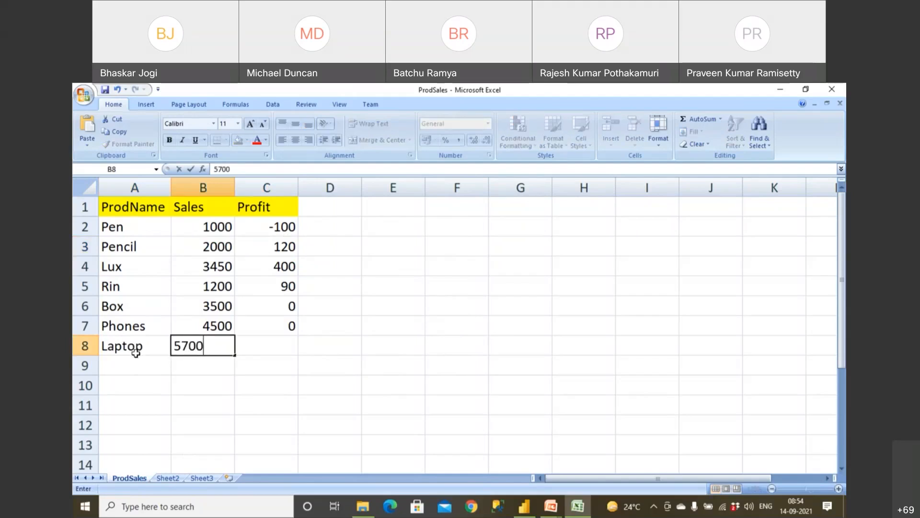
{"action": "key", "text": "Tab"}
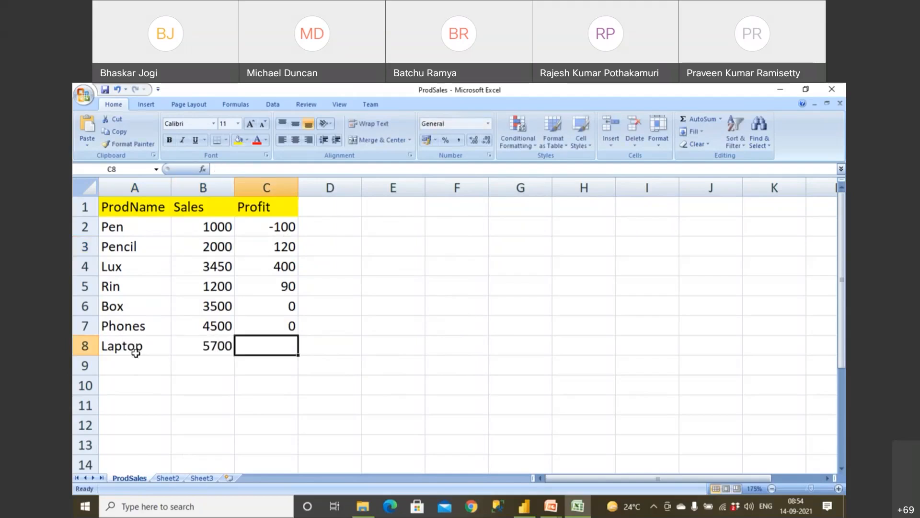
{"action": "type", "text": "-4"}
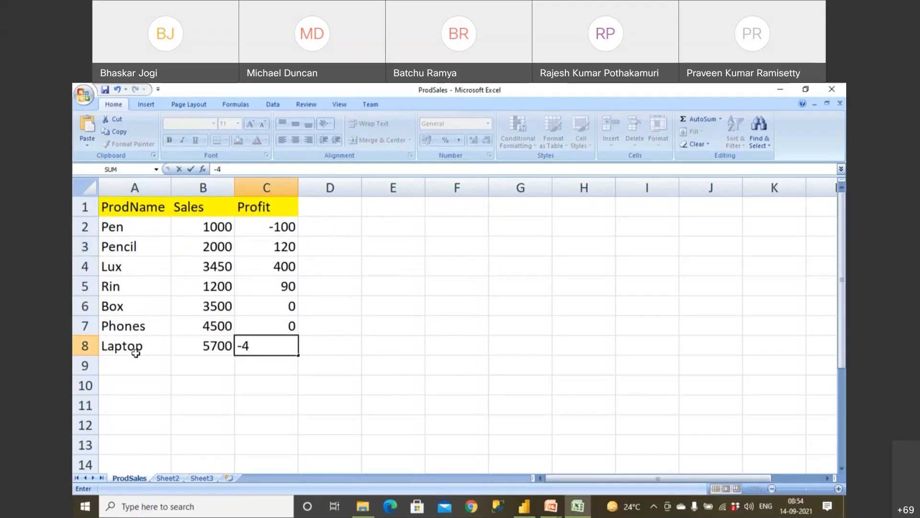
{"action": "type", "text": "0"}
{"action": "key", "text": "Tab"}
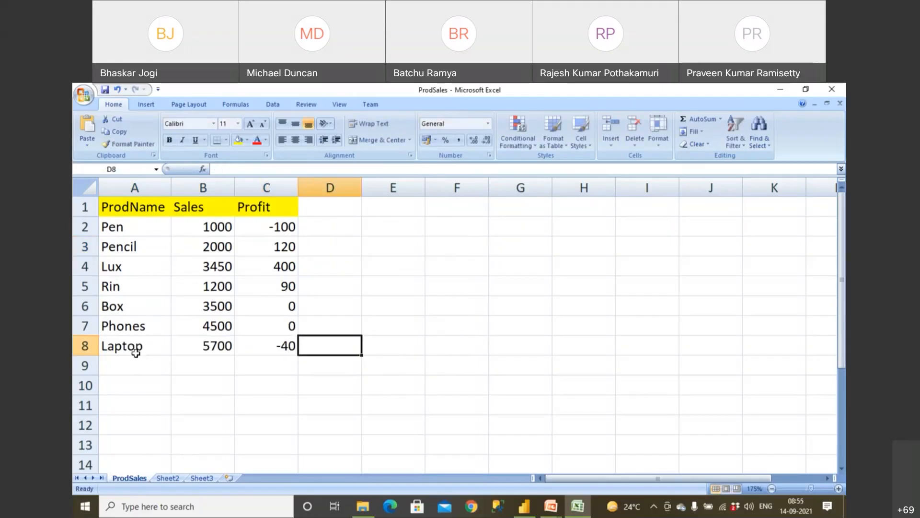
Look over the Sales and Profit values in the table, and close the ProdSales workbook.
{"action": "left_click", "coordinate": [263, 343]}
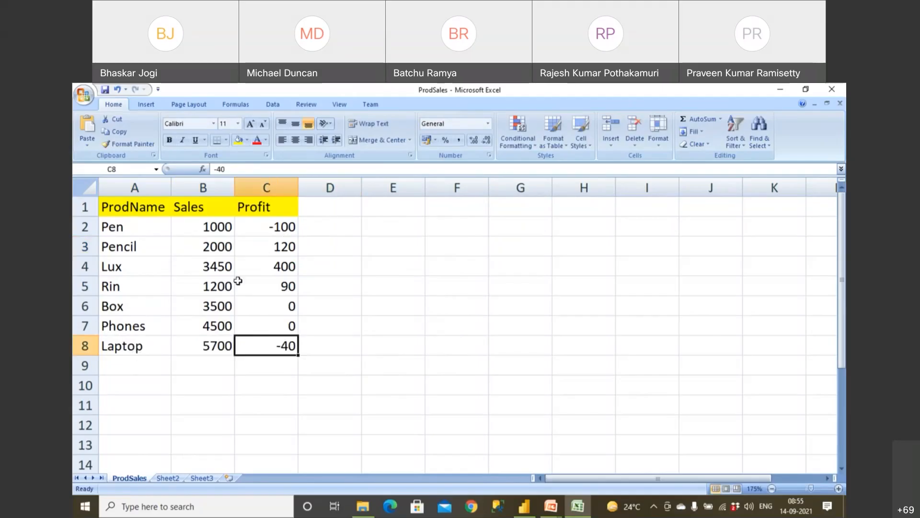
{"action": "left_click_drag", "start_coordinate": [218, 226], "coordinate": [232, 341]}
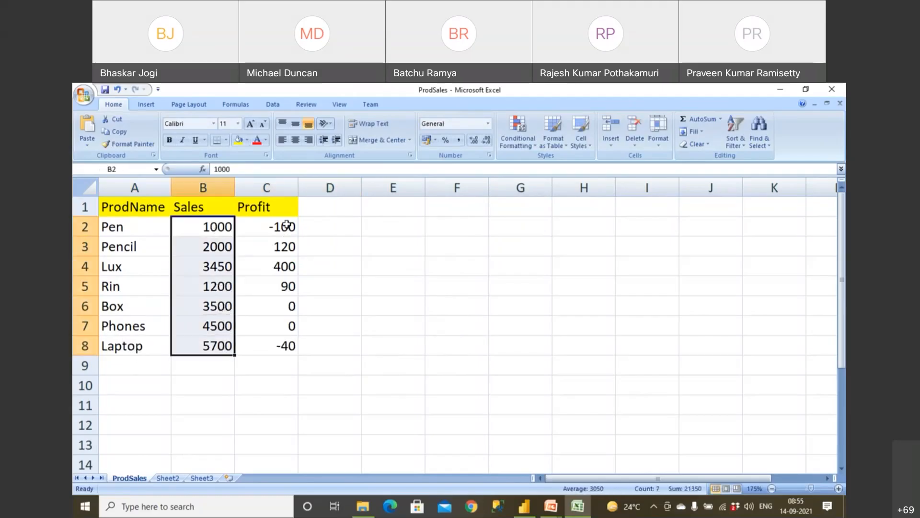
{"action": "left_click_drag", "start_coordinate": [286, 228], "coordinate": [288, 307]}
{"action": "left_click", "coordinate": [316, 333]}
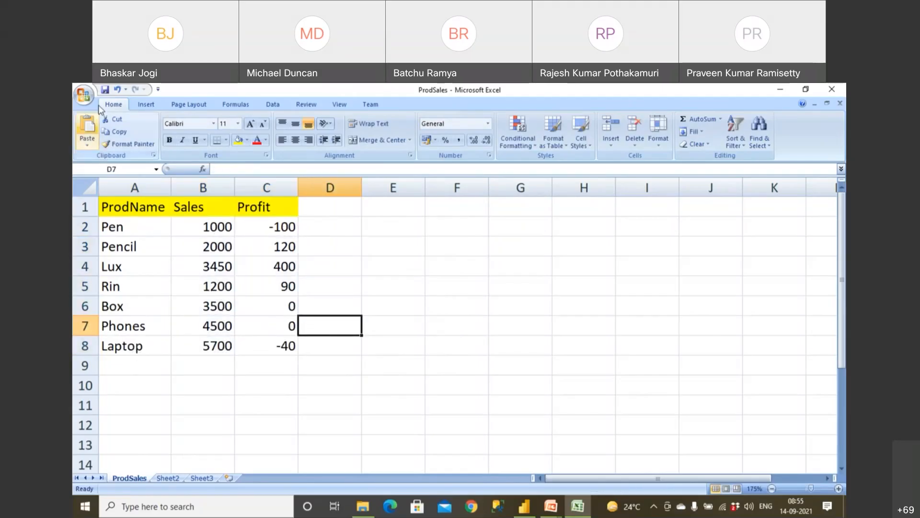
{"action": "left_click", "coordinate": [247, 288]}
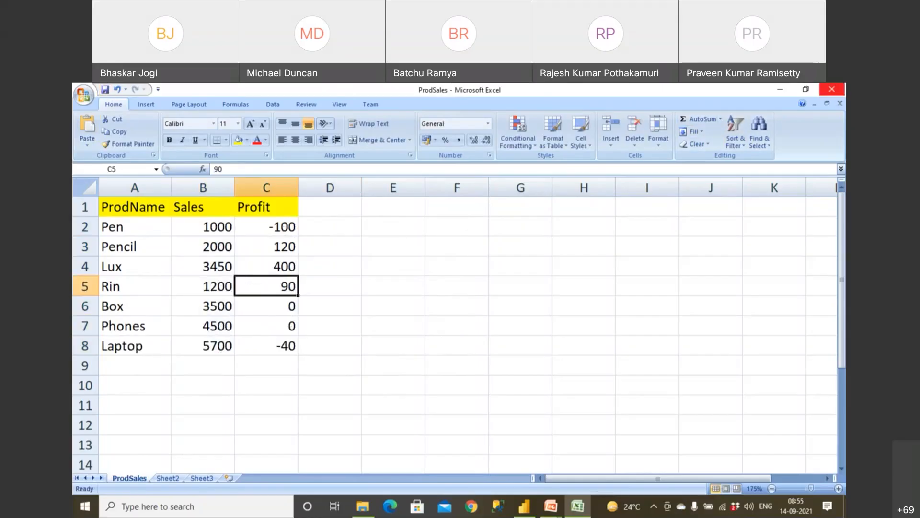
{"action": "left_click", "coordinate": [833, 89]}
Switch to Power BI Desktop and add a new blank report page.
{"action": "key", "text": "super"}
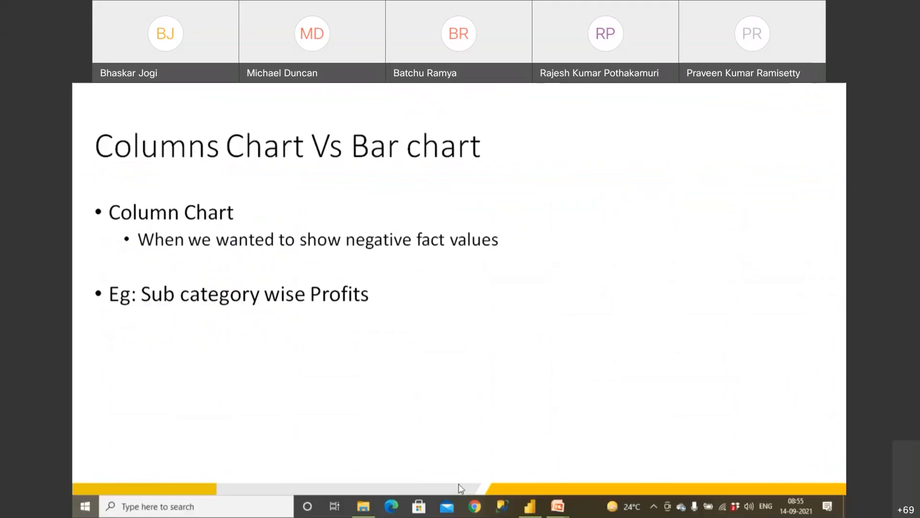
{"action": "left_click", "coordinate": [530, 507]}
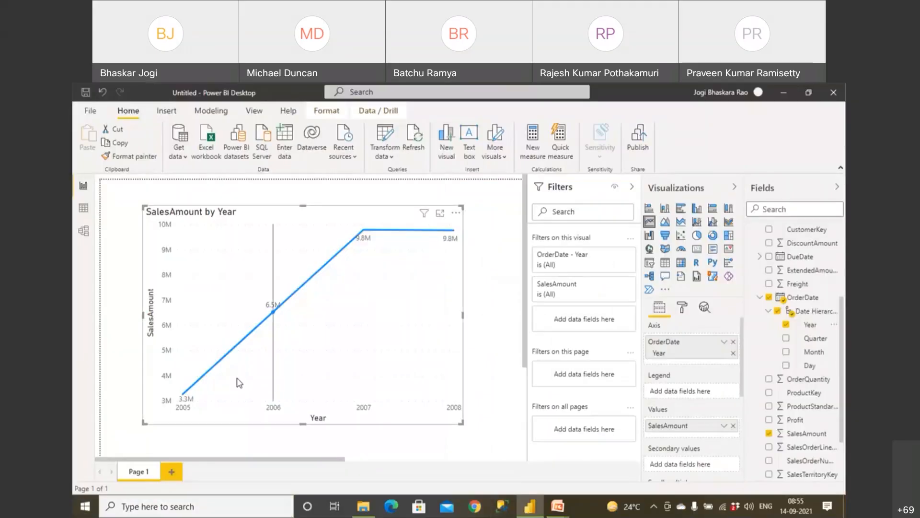
{"action": "left_click", "coordinate": [174, 472]}
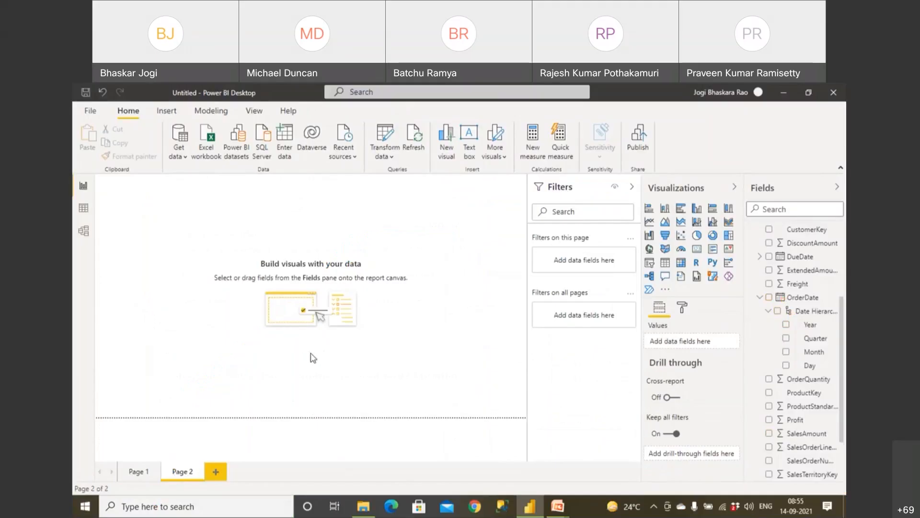
Check the Columns Chart Vs Bar chart slide, and place an empty stacked bar chart on Page 2 in Power BI Desktop.
{"action": "mouse_move", "coordinate": [557, 506]}
{"action": "left_click", "coordinate": [598, 477]}
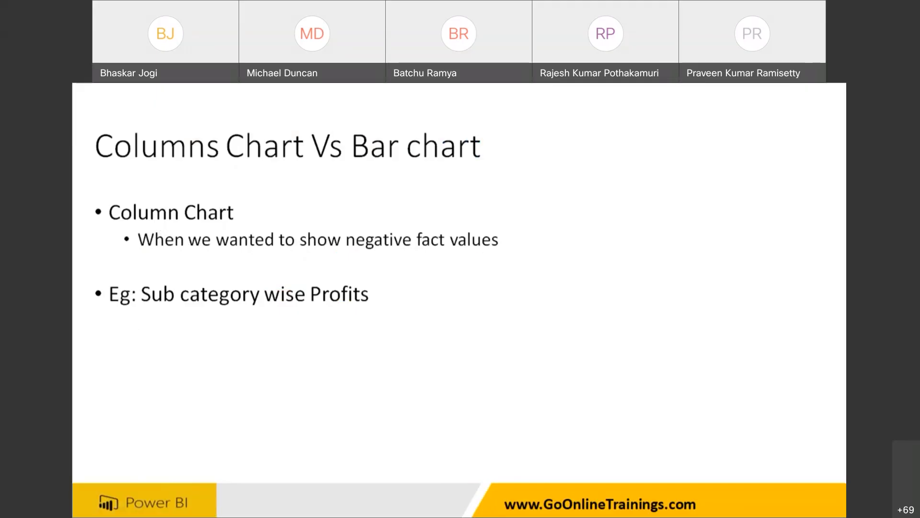
{"action": "key", "text": "alt+Tab"}
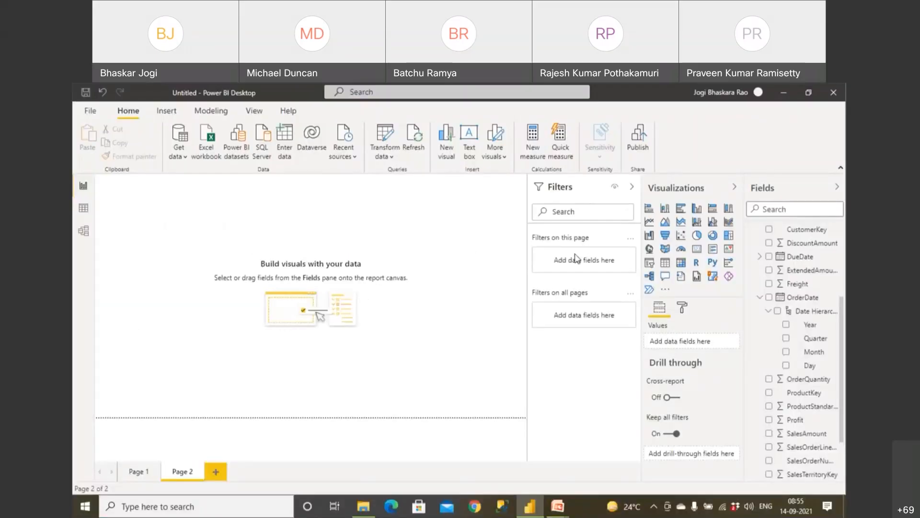
{"action": "left_click", "coordinate": [649, 209]}
{"action": "left_click_drag", "start_coordinate": [170, 236], "coordinate": [289, 311]}
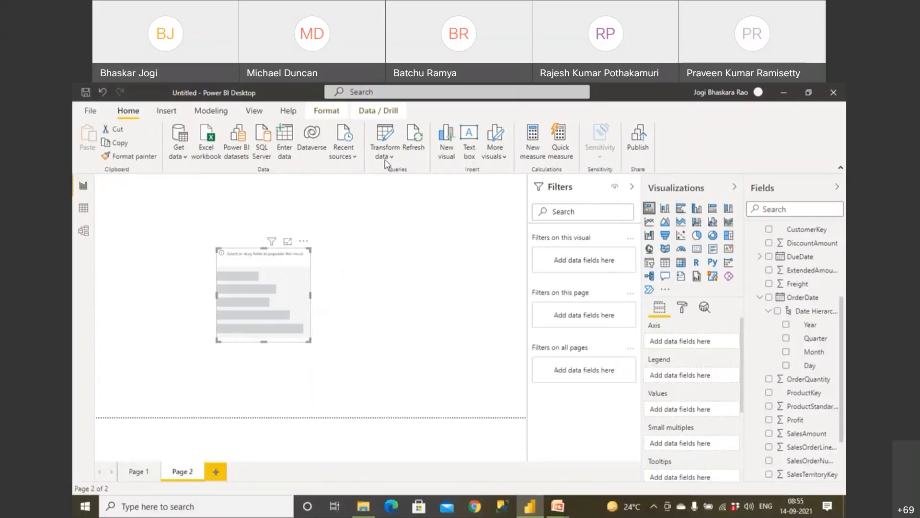
Set the page view to Actual size and enlarge the empty stacked bar chart.
{"action": "double_click", "coordinate": [139, 96]}
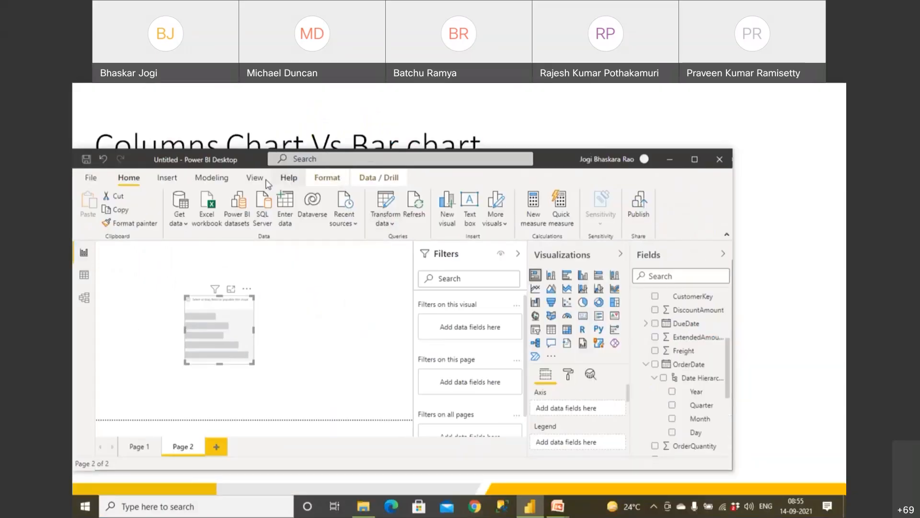
{"action": "left_click", "coordinate": [255, 178]}
{"action": "left_click", "coordinate": [374, 220]}
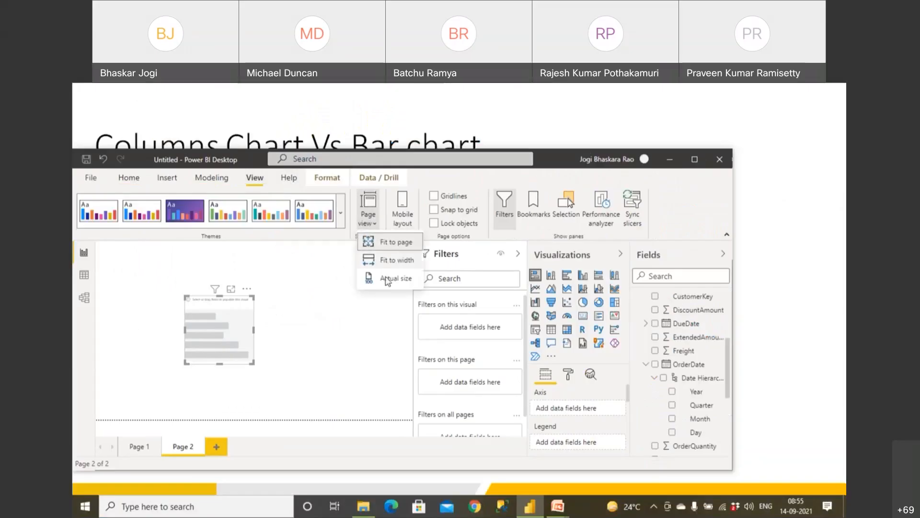
{"action": "left_click", "coordinate": [386, 278]}
{"action": "double_click", "coordinate": [197, 158]}
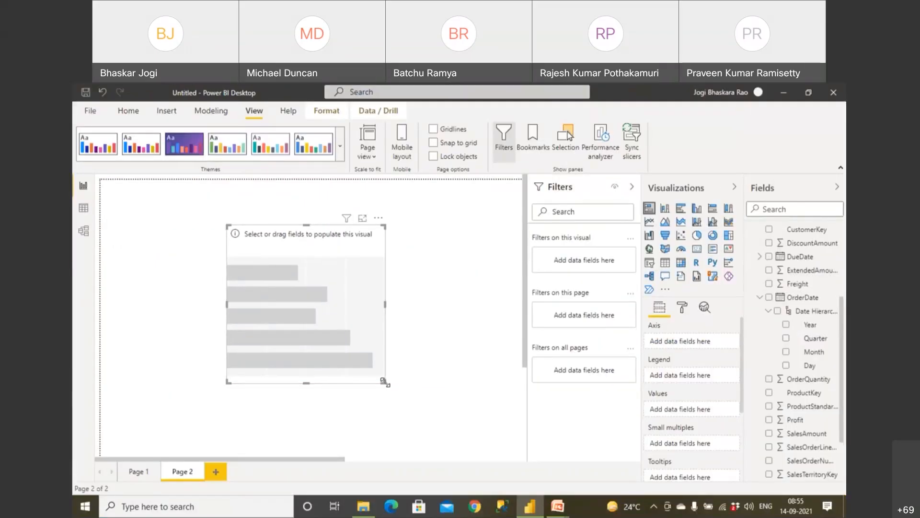
{"action": "left_click_drag", "start_coordinate": [384, 382], "coordinate": [433, 416]}
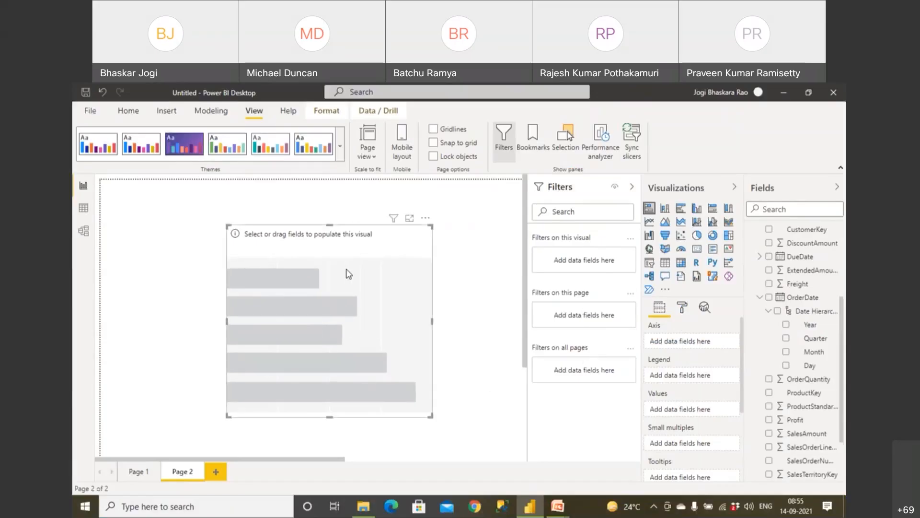
Load the ProdSales sheet from the ProdSales Excel workbook in the SourceData folder.
{"action": "left_click", "coordinate": [127, 111]}
{"action": "left_click", "coordinate": [182, 158]}
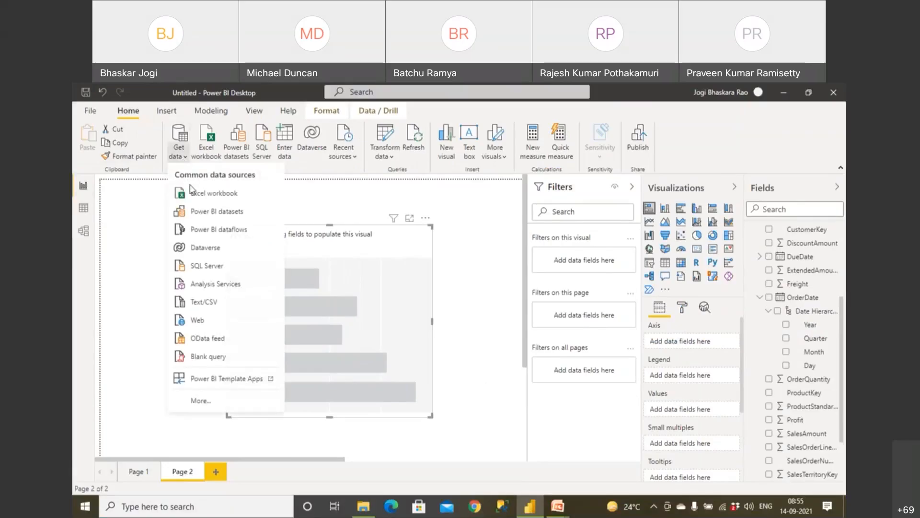
{"action": "left_click", "coordinate": [192, 189]}
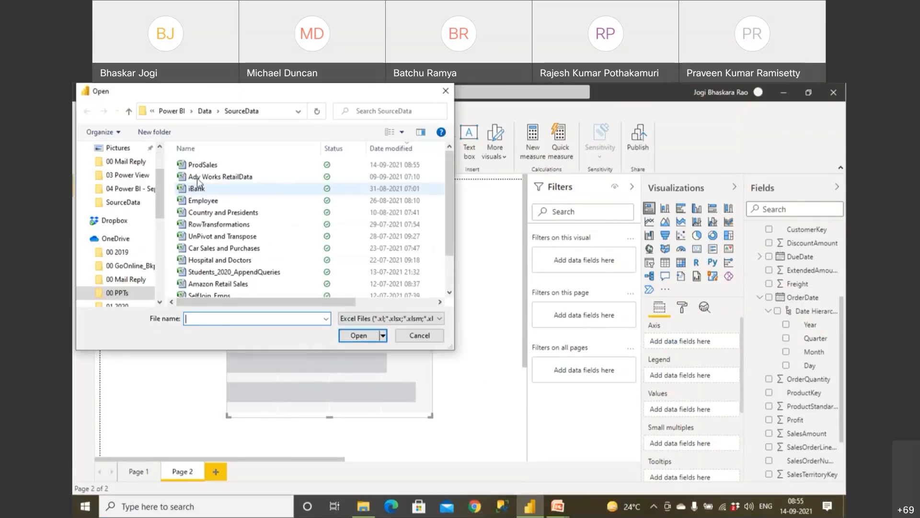
{"action": "double_click", "coordinate": [196, 177]}
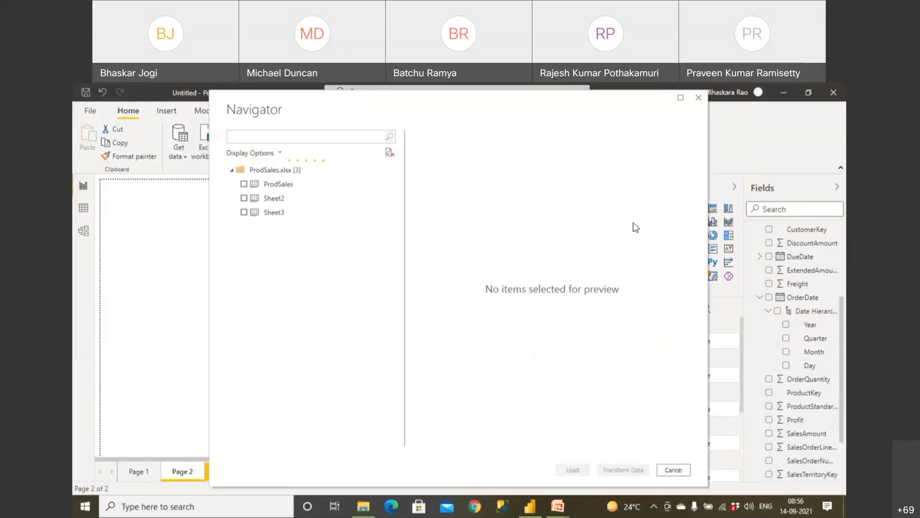
{"action": "left_click", "coordinate": [243, 183]}
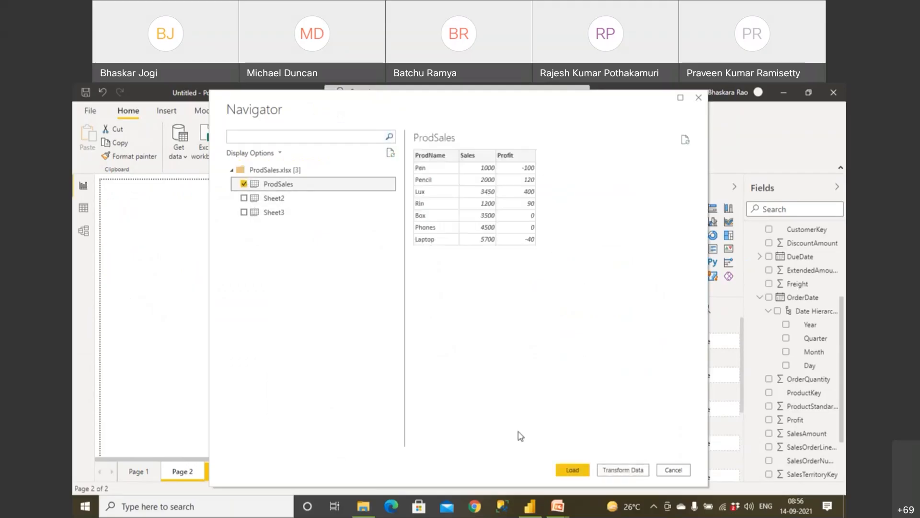
{"action": "left_click", "coordinate": [572, 469]}
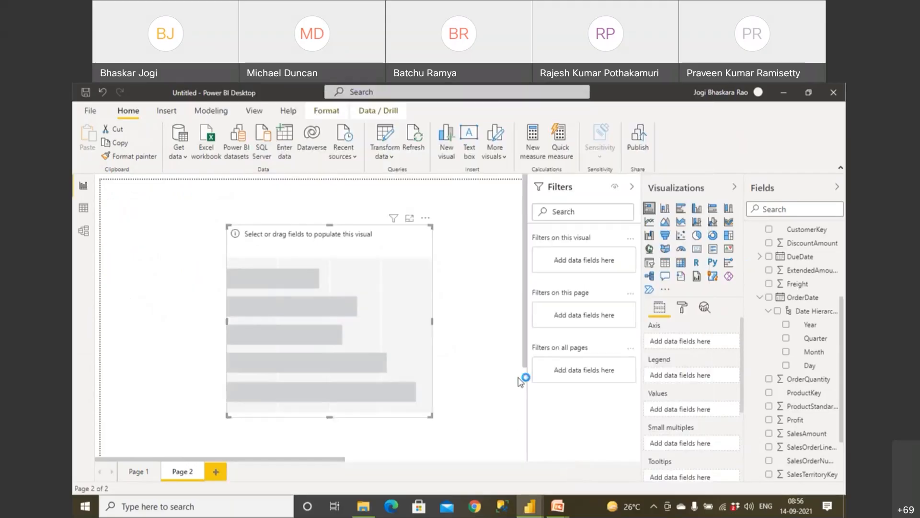
Collapse the Products table in the field list and expand the ProdSales table to show its fields.
{"action": "left_click", "coordinate": [520, 187]}
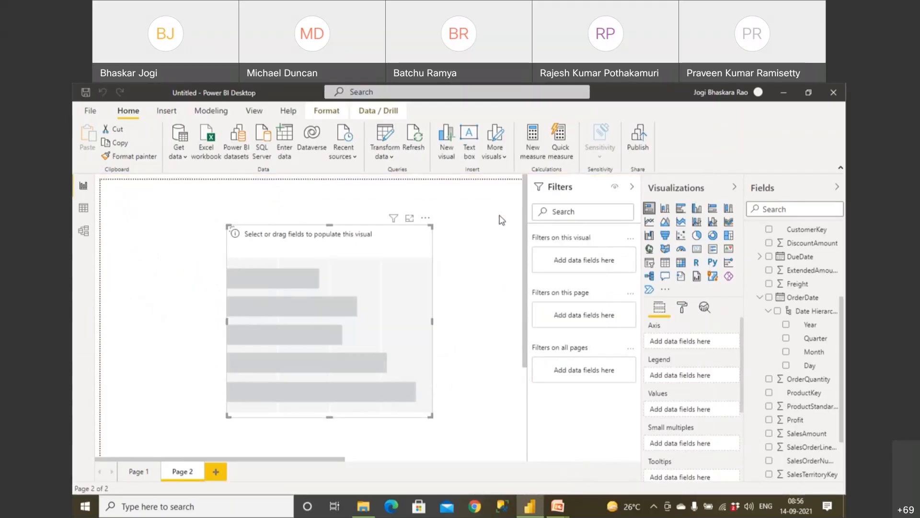
{"action": "scroll", "coordinate": [828, 323], "scroll_direction": "up", "scroll_amount": 3}
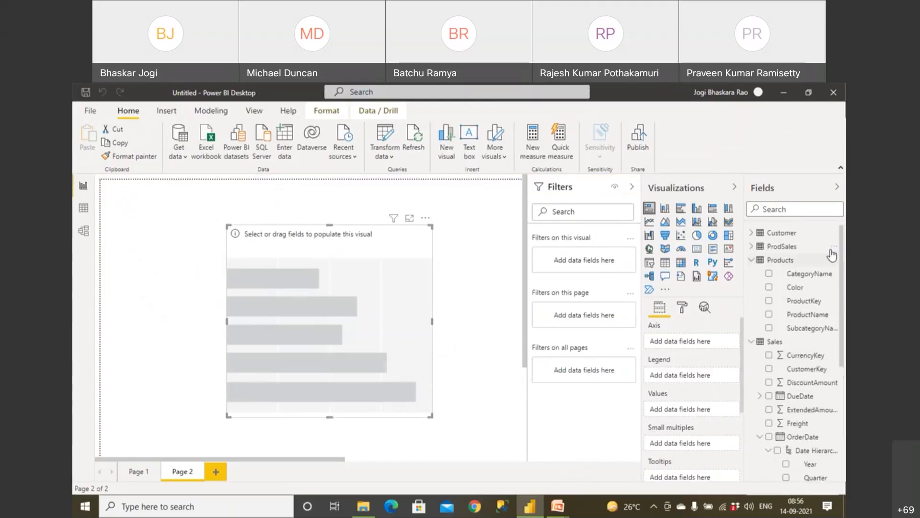
{"action": "left_click", "coordinate": [752, 261]}
{"action": "left_click", "coordinate": [752, 260]}
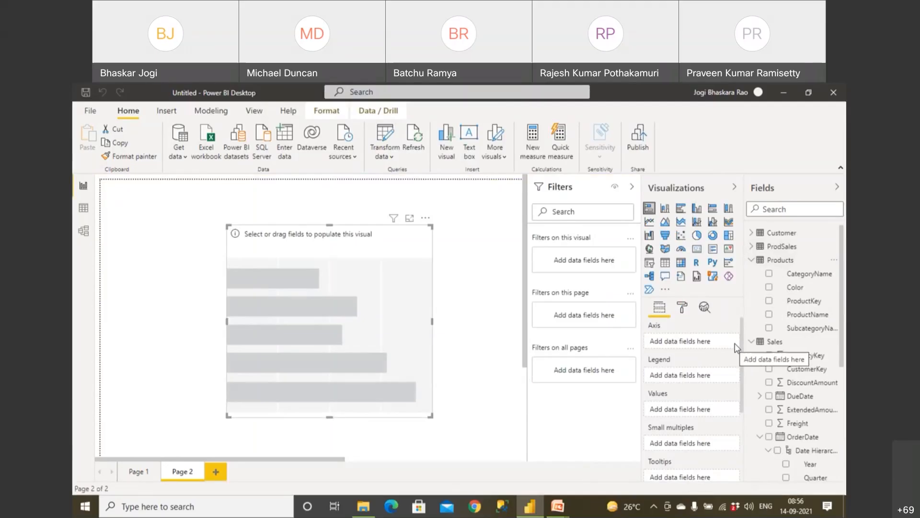
{"action": "left_click", "coordinate": [752, 246]}
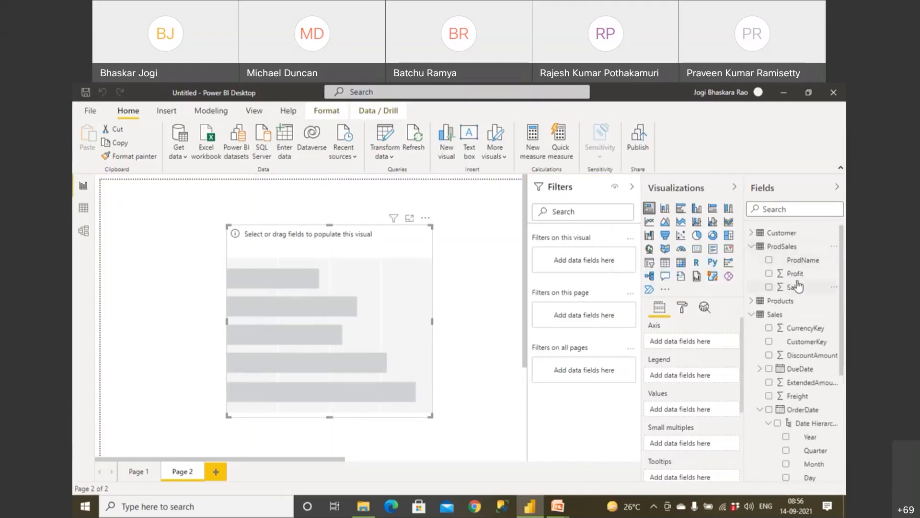
Plot Profit by ProdName from the ProdSales table in the stacked bar chart, and widen and reposition the visual.
{"action": "left_click_drag", "start_coordinate": [796, 261], "coordinate": [699, 340]}
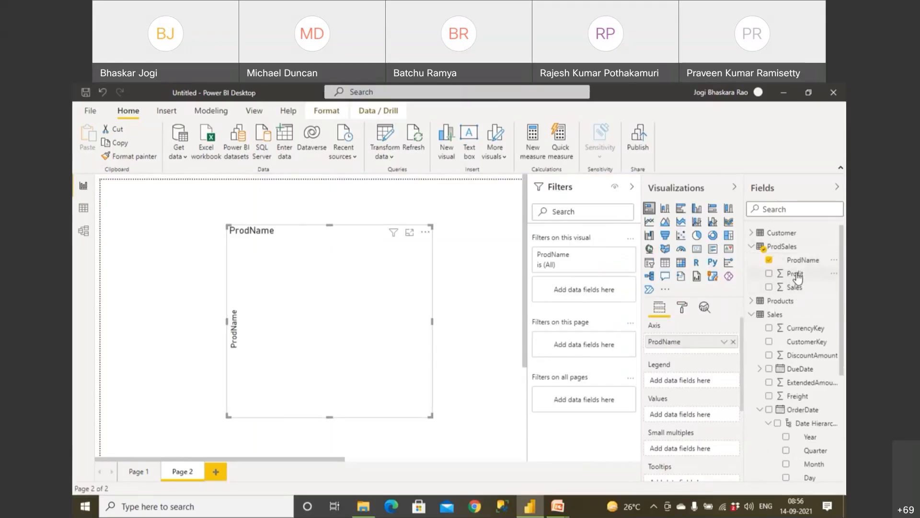
{"action": "left_click_drag", "start_coordinate": [796, 277], "coordinate": [694, 416]}
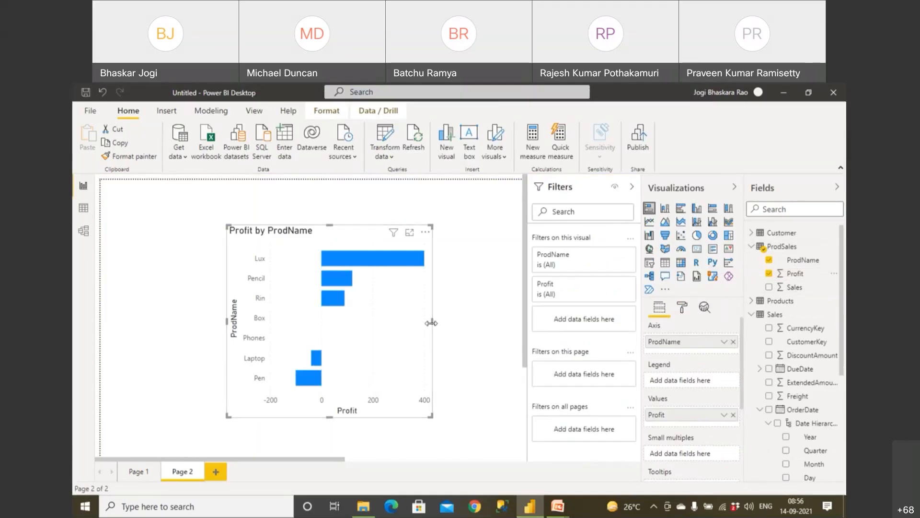
{"action": "left_click_drag", "start_coordinate": [432, 323], "coordinate": [478, 326]}
{"action": "left_click_drag", "start_coordinate": [264, 318], "coordinate": [226, 309]}
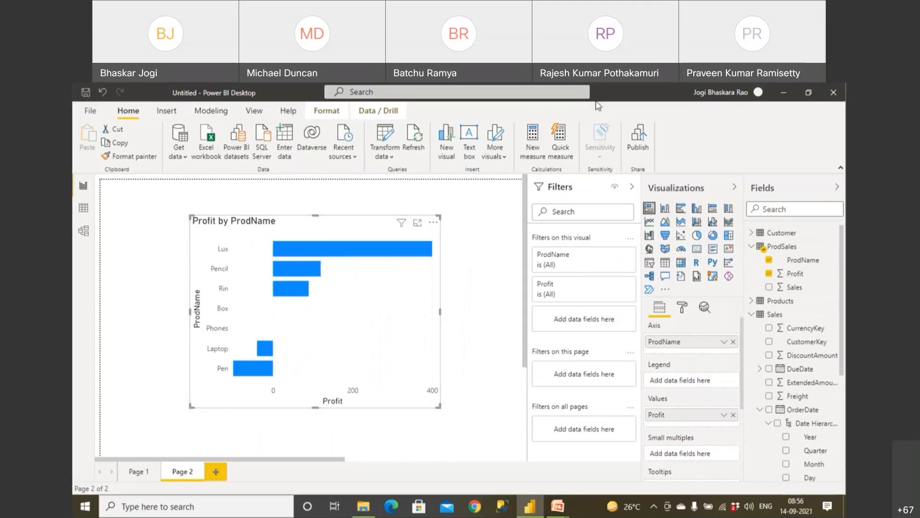
Circle the positive and the negative bars in ink and mark the zero line between them on the bar chart.
{"action": "mouse_move", "coordinate": [334, 224]}
{"action": "left_mouse_down"}
{"action": "mouse_move", "coordinate": [269, 253]}
{"action": "mouse_move", "coordinate": [277, 294]}
{"action": "mouse_move", "coordinate": [308, 298]}
{"action": "left_mouse_up"}
{"action": "left_click_drag", "start_coordinate": [362, 289], "coordinate": [386, 224]}
{"action": "left_click_drag", "start_coordinate": [273, 223], "coordinate": [277, 388]}
{"action": "mouse_move", "coordinate": [273, 324]}
{"action": "left_mouse_down"}
{"action": "mouse_move", "coordinate": [190, 344]}
{"action": "mouse_move", "coordinate": [253, 385]}
{"action": "mouse_move", "coordinate": [283, 357]}
{"action": "mouse_move", "coordinate": [231, 346]}
{"action": "left_mouse_up"}
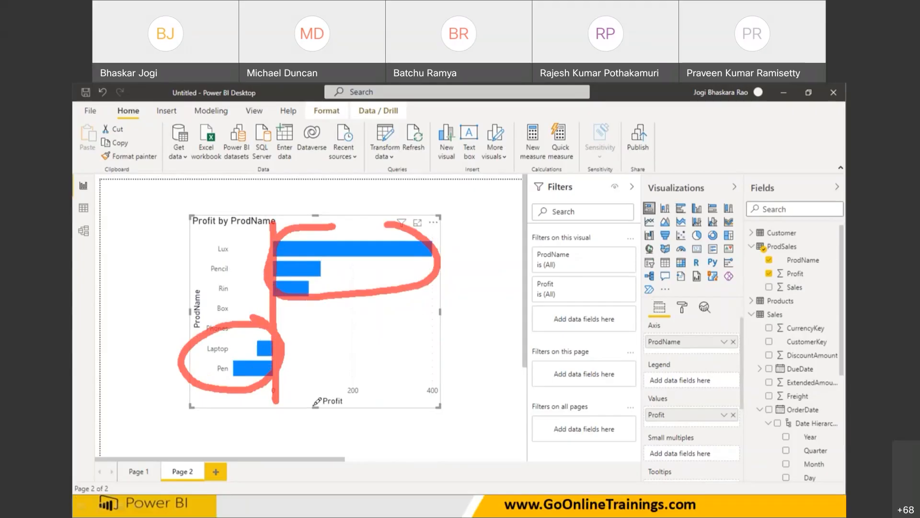
Change the Profit by ProdName visual to a clustered column chart and clear the ink marks.
{"action": "left_click", "coordinate": [696, 211]}
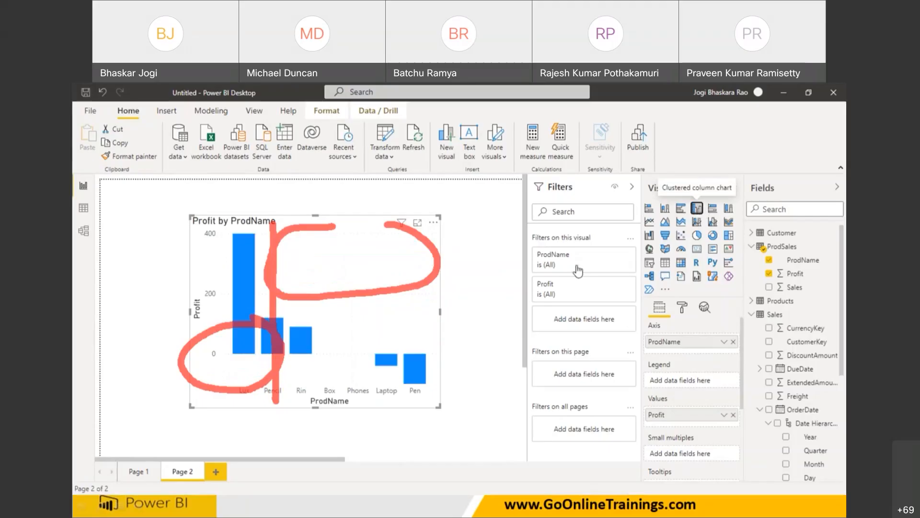
{"action": "left_click", "coordinate": [601, 100]}
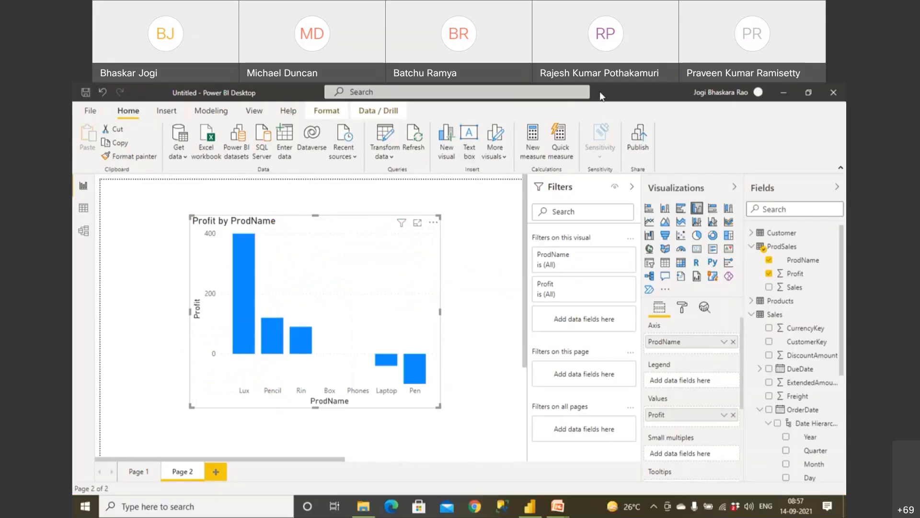
Annotate the column chart in ink, circling positive and negative columns, marking the zero line with up and down arrows, and writing "col".
{"action": "mouse_move", "coordinate": [438, 353]}
{"action": "left_mouse_down"}
{"action": "mouse_move", "coordinate": [402, 346]}
{"action": "mouse_move", "coordinate": [360, 379]}
{"action": "mouse_move", "coordinate": [443, 357]}
{"action": "left_mouse_up"}
{"action": "mouse_move", "coordinate": [328, 353]}
{"action": "left_mouse_down"}
{"action": "mouse_move", "coordinate": [230, 345]}
{"action": "mouse_move", "coordinate": [254, 205]}
{"action": "mouse_move", "coordinate": [316, 263]}
{"action": "left_mouse_up"}
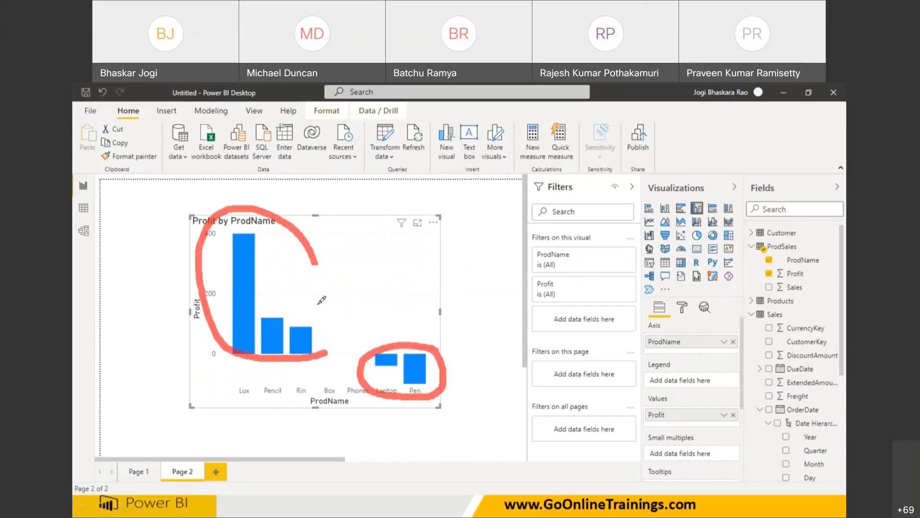
{"action": "left_click_drag", "start_coordinate": [321, 300], "coordinate": [287, 358]}
{"action": "left_click_drag", "start_coordinate": [229, 354], "coordinate": [496, 357]}
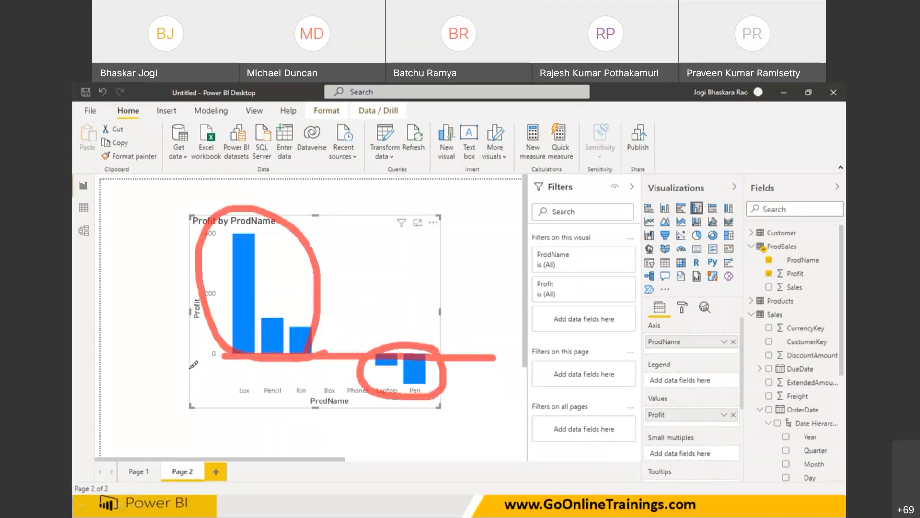
{"action": "mouse_move", "coordinate": [224, 357]}
{"action": "left_mouse_down"}
{"action": "mouse_move", "coordinate": [240, 154]}
{"action": "mouse_move", "coordinate": [210, 181]}
{"action": "left_mouse_up"}
{"action": "mouse_move", "coordinate": [262, 141]}
{"action": "left_mouse_down"}
{"action": "mouse_move", "coordinate": [293, 162]}
{"action": "mouse_move", "coordinate": [314, 120]}
{"action": "mouse_move", "coordinate": [333, 167]}
{"action": "left_mouse_up"}
{"action": "mouse_move", "coordinate": [458, 319]}
{"action": "left_mouse_down"}
{"action": "mouse_move", "coordinate": [484, 328]}
{"action": "mouse_move", "coordinate": [496, 381]}
{"action": "mouse_move", "coordinate": [533, 414]}
{"action": "left_mouse_up"}
{"action": "mouse_move", "coordinate": [364, 412]}
{"action": "left_mouse_down"}
{"action": "mouse_move", "coordinate": [419, 413]}
{"action": "mouse_move", "coordinate": [384, 424]}
{"action": "left_mouse_up"}
{"action": "left_click_drag", "start_coordinate": [236, 398], "coordinate": [125, 412]}
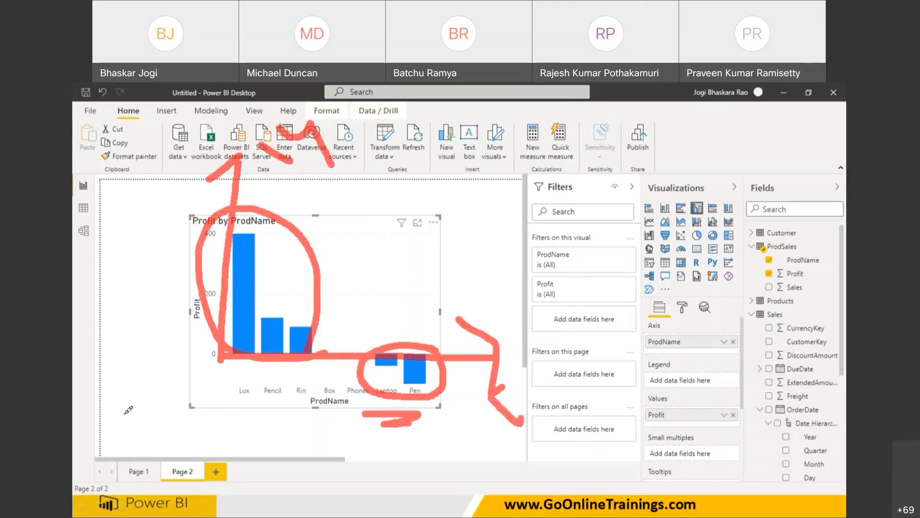
{"action": "left_click_drag", "start_coordinate": [379, 253], "coordinate": [575, 240]}
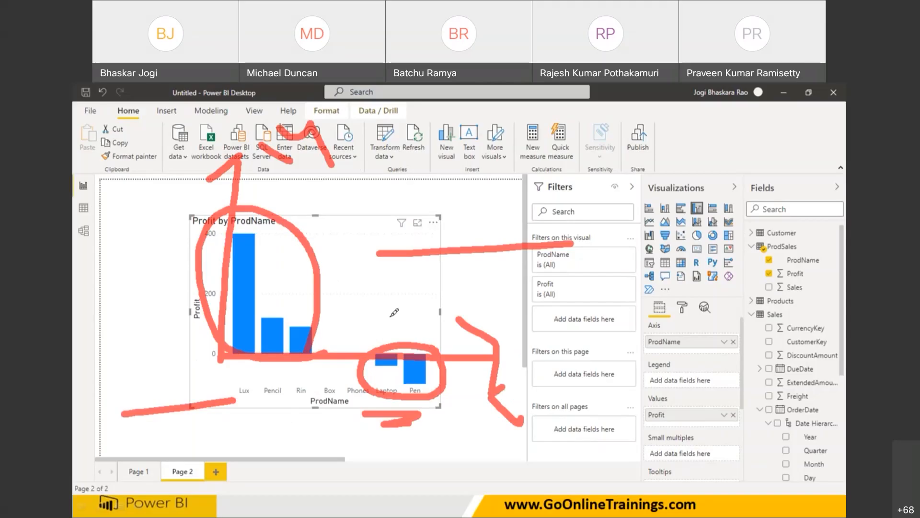
{"action": "mouse_move", "coordinate": [363, 277]}
{"action": "left_mouse_down"}
{"action": "mouse_move", "coordinate": [336, 299]}
{"action": "mouse_move", "coordinate": [359, 306]}
{"action": "left_mouse_up"}
{"action": "mouse_move", "coordinate": [383, 279]}
{"action": "left_mouse_down"}
{"action": "mouse_move", "coordinate": [383, 302]}
{"action": "mouse_move", "coordinate": [394, 264]}
{"action": "mouse_move", "coordinate": [408, 307]}
{"action": "left_mouse_up"}
{"action": "left_click_drag", "start_coordinate": [437, 289], "coordinate": [411, 322]}
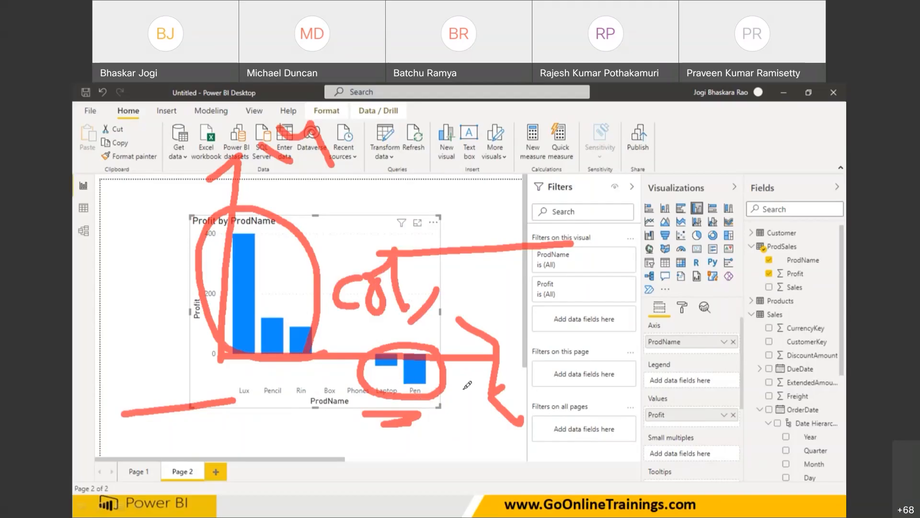
{"action": "mouse_move", "coordinate": [381, 384]}
{"action": "left_mouse_down"}
{"action": "mouse_move", "coordinate": [422, 384]}
{"action": "mouse_move", "coordinate": [398, 390]}
{"action": "mouse_move", "coordinate": [407, 392]}
{"action": "left_mouse_up"}
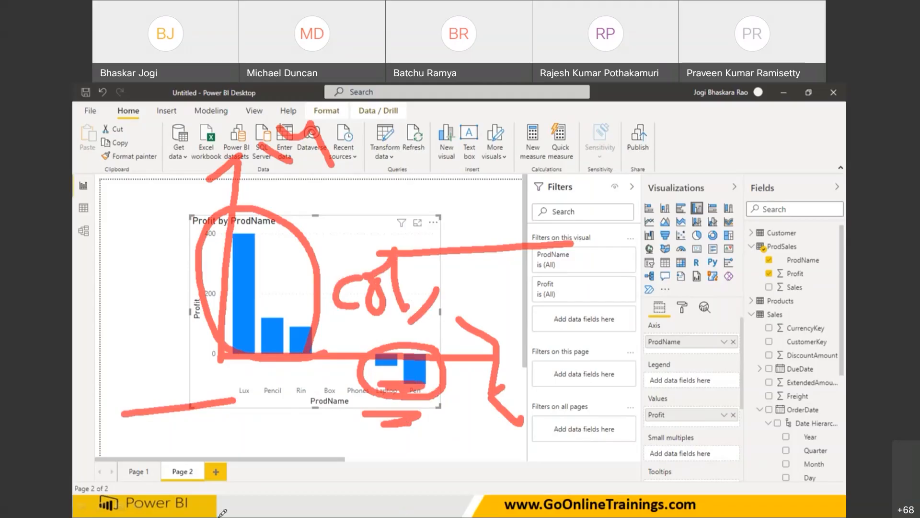
{"action": "left_click_drag", "start_coordinate": [233, 407], "coordinate": [125, 421]}
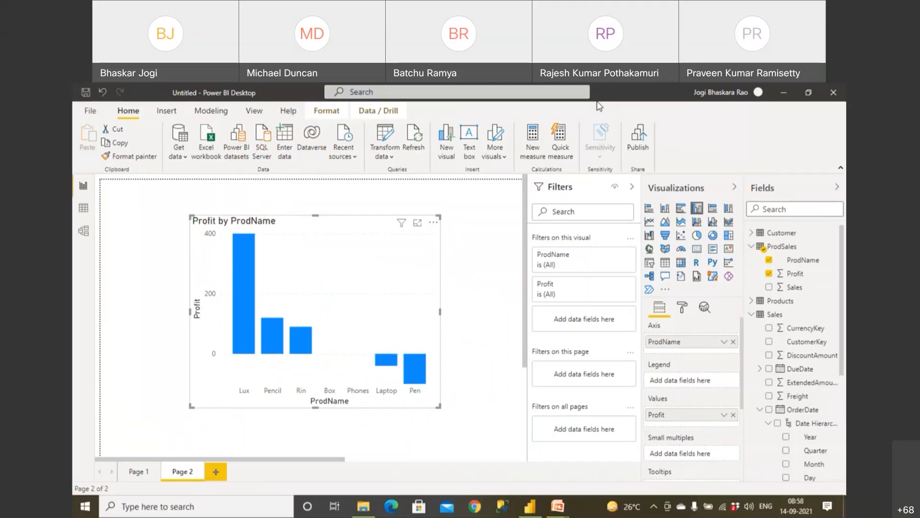
Turn on data labels for the Profit by ProdName column chart.
{"action": "left_click", "coordinate": [683, 308]}
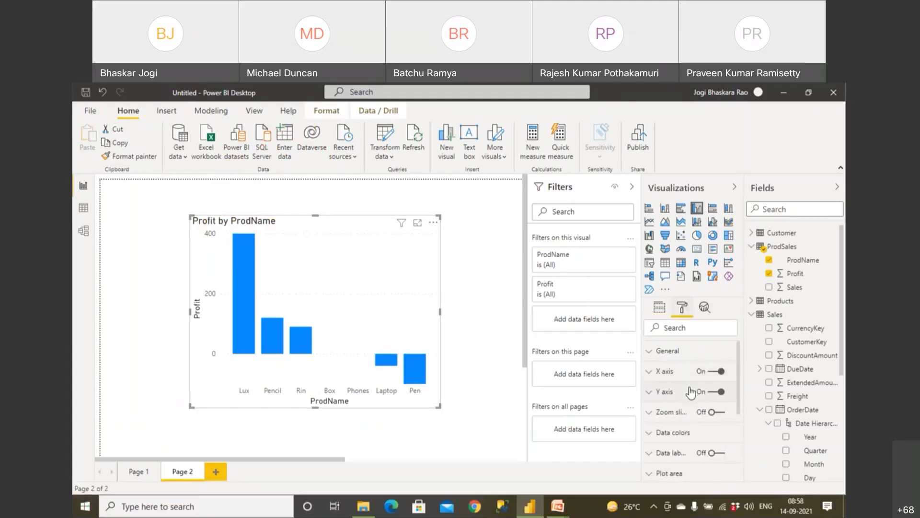
{"action": "scroll", "coordinate": [692, 426], "scroll_direction": "down", "scroll_amount": 3}
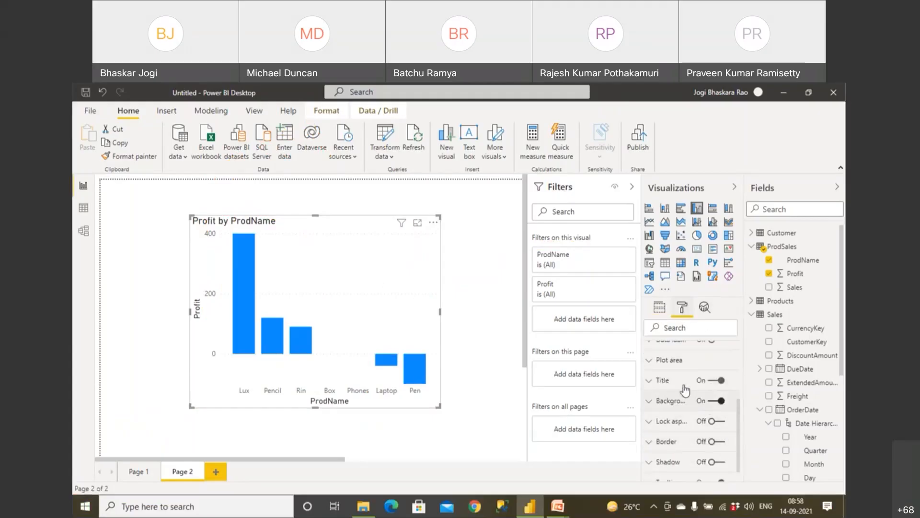
{"action": "left_click", "coordinate": [651, 362]}
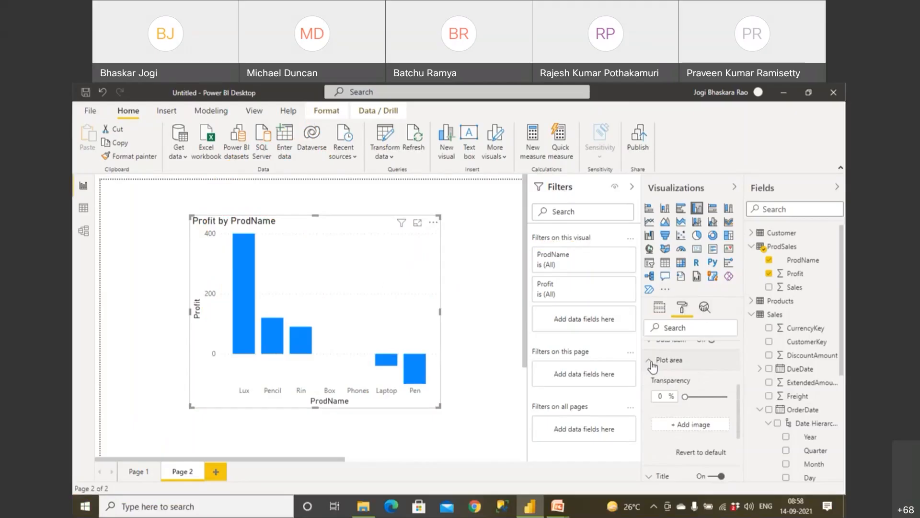
{"action": "mouse_move", "coordinate": [685, 397]}
{"action": "left_mouse_down"}
{"action": "mouse_move", "coordinate": [727, 401]}
{"action": "mouse_move", "coordinate": [681, 400]}
{"action": "left_mouse_up"}
{"action": "scroll", "coordinate": [655, 370], "scroll_direction": "up", "scroll_amount": 1}
{"action": "scroll", "coordinate": [656, 370], "scroll_direction": "up", "scroll_amount": 1}
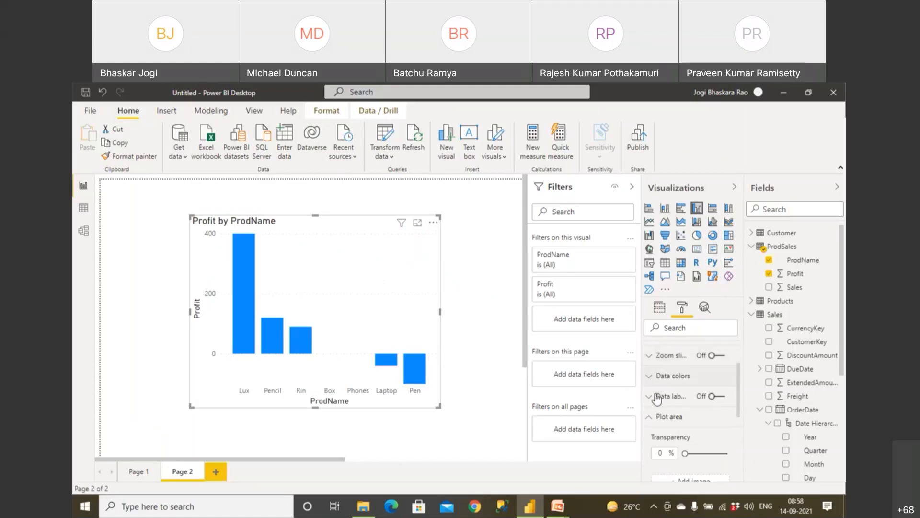
{"action": "left_click", "coordinate": [721, 397]}
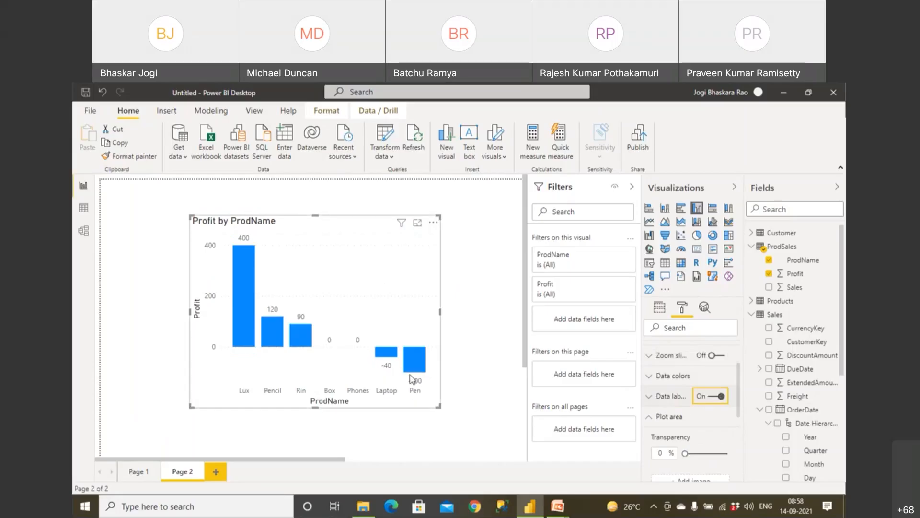
{"action": "left_click", "coordinate": [649, 417]}
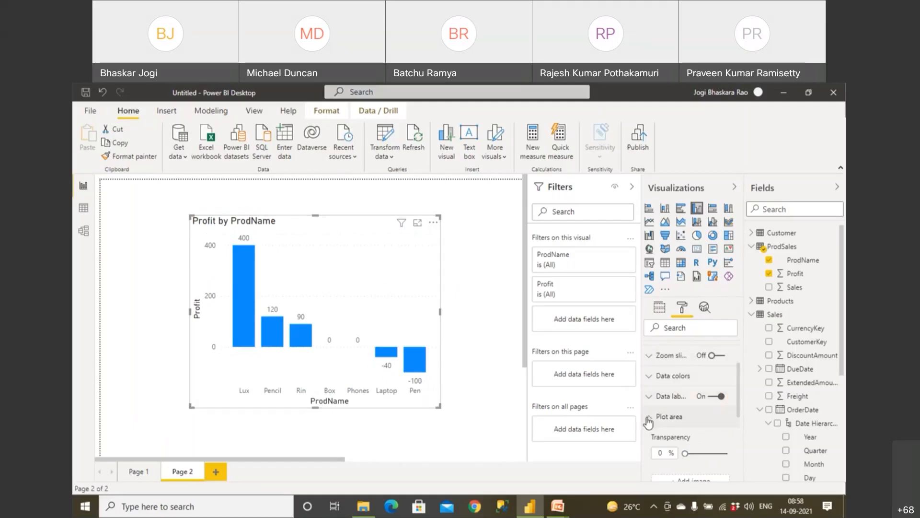
{"action": "left_click", "coordinate": [651, 381]}
{"action": "left_click", "coordinate": [651, 381]}
Add the image R from the Saved Pictures folder to the column chart's plot area.
{"action": "scroll", "coordinate": [652, 382], "scroll_direction": "down", "scroll_amount": 1}
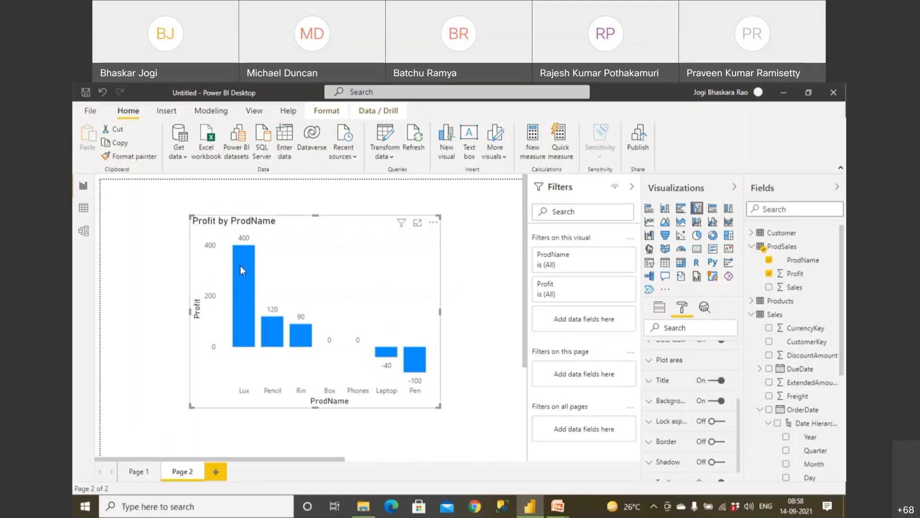
{"action": "left_click", "coordinate": [650, 365]}
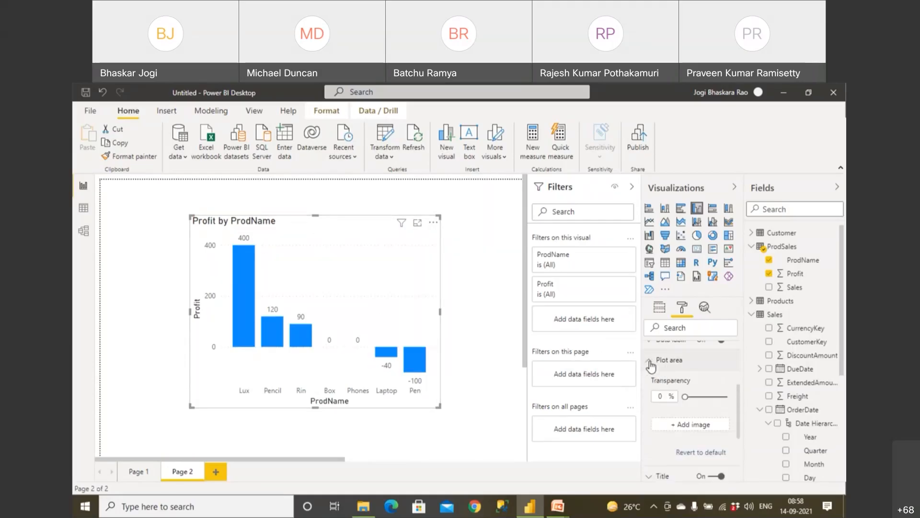
{"action": "left_click", "coordinate": [694, 426]}
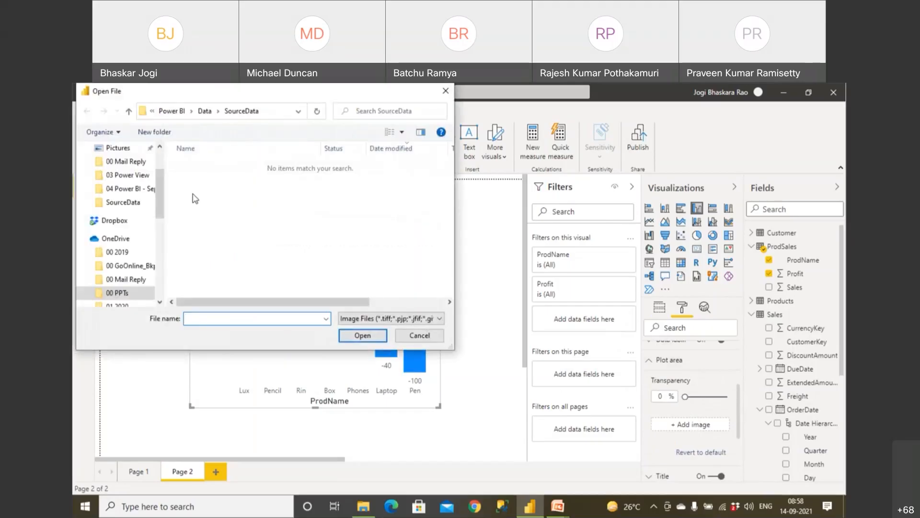
{"action": "left_click", "coordinate": [119, 148]}
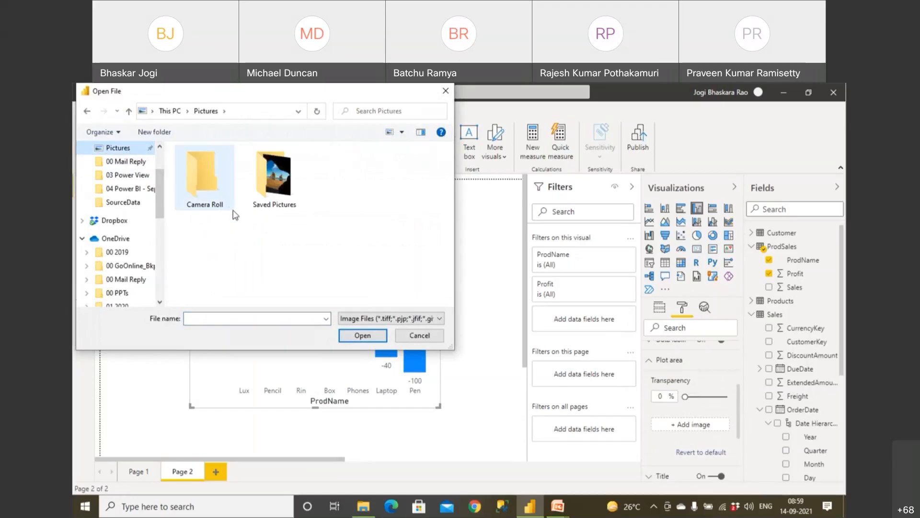
{"action": "double_click", "coordinate": [267, 197]}
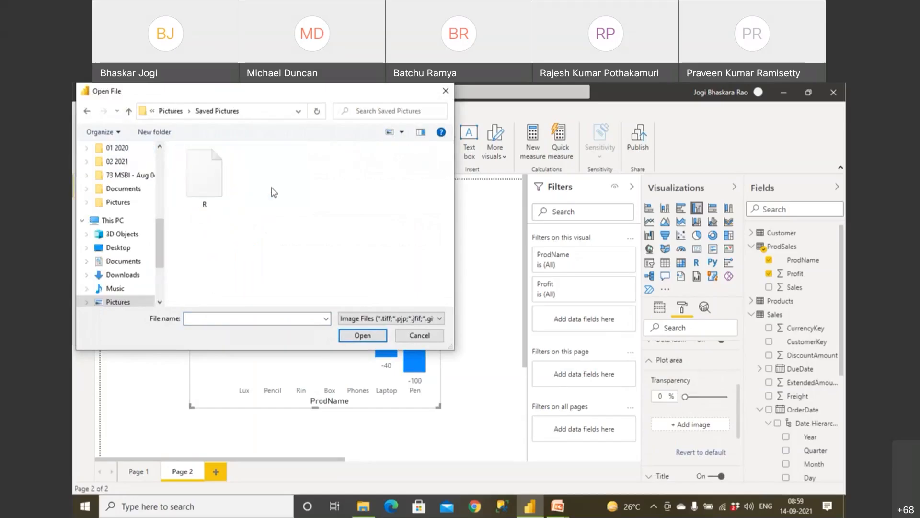
{"action": "left_click", "coordinate": [223, 194]}
{"action": "left_click", "coordinate": [363, 335]}
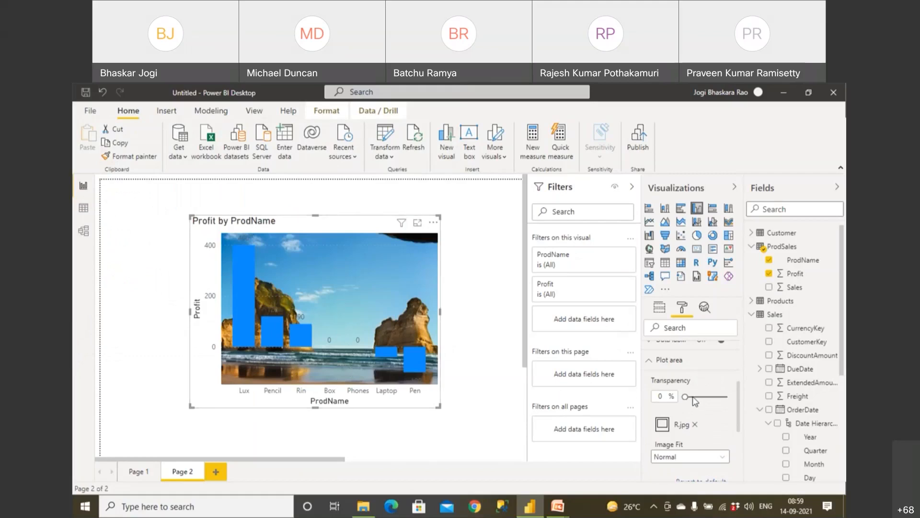
Try the plot area's transparency setting and remove the R.jpg image from the plot area.
{"action": "mouse_move", "coordinate": [685, 397]}
{"action": "left_mouse_down"}
{"action": "mouse_move", "coordinate": [724, 397]}
{"action": "mouse_move", "coordinate": [673, 399]}
{"action": "left_mouse_up"}
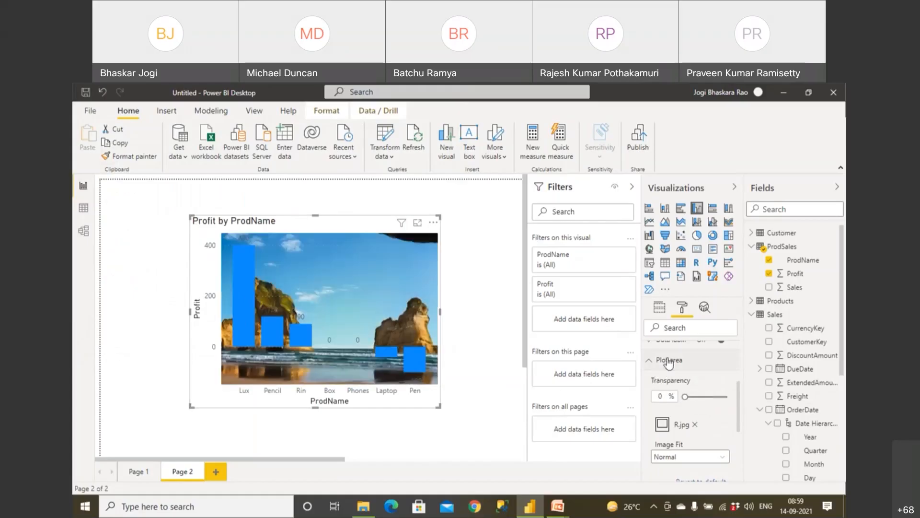
{"action": "left_click", "coordinate": [695, 425]}
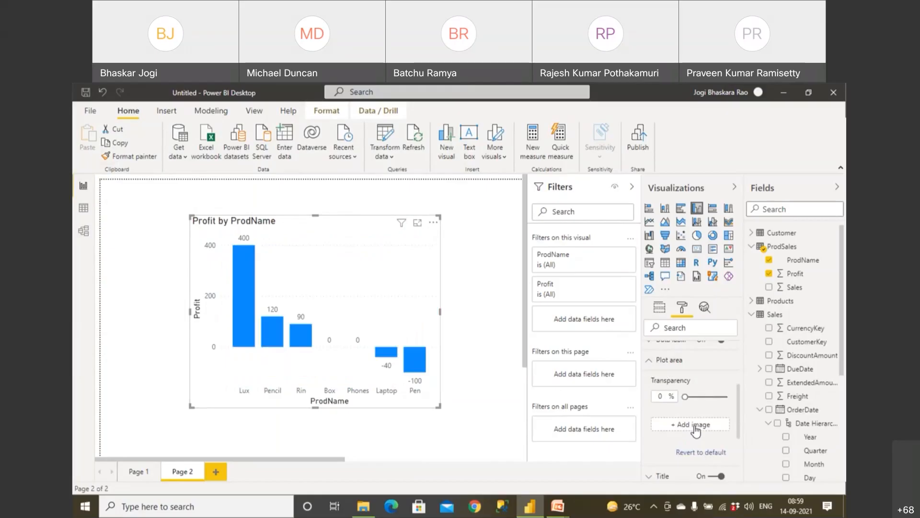
{"action": "left_click", "coordinate": [654, 365]}
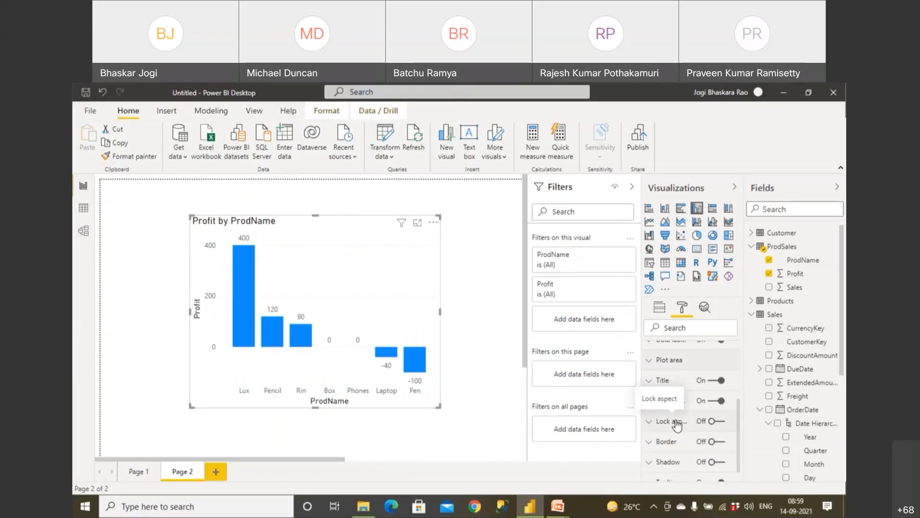
Turn on the column chart's zoom slider and try narrowing and restoring the Profit axis range from both ends.
{"action": "scroll", "coordinate": [676, 425], "scroll_direction": "down", "scroll_amount": 1}
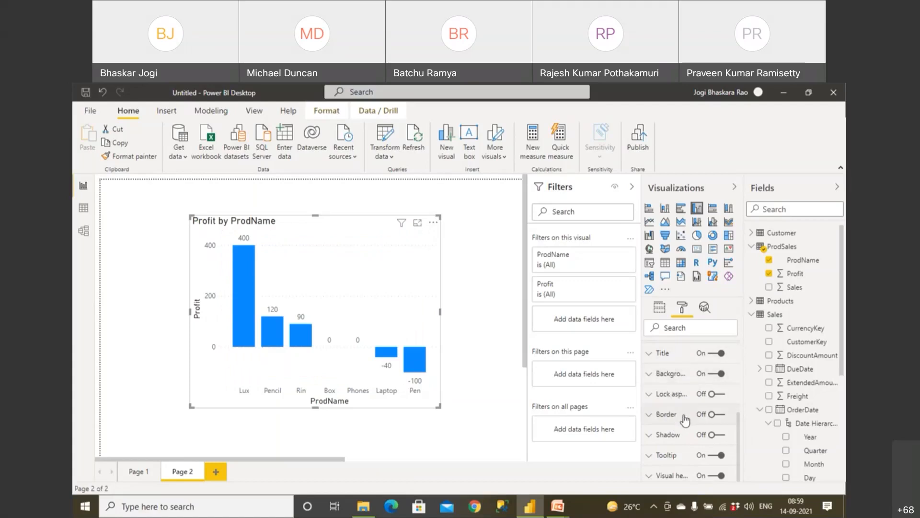
{"action": "scroll", "coordinate": [685, 420], "scroll_direction": "up", "scroll_amount": 2}
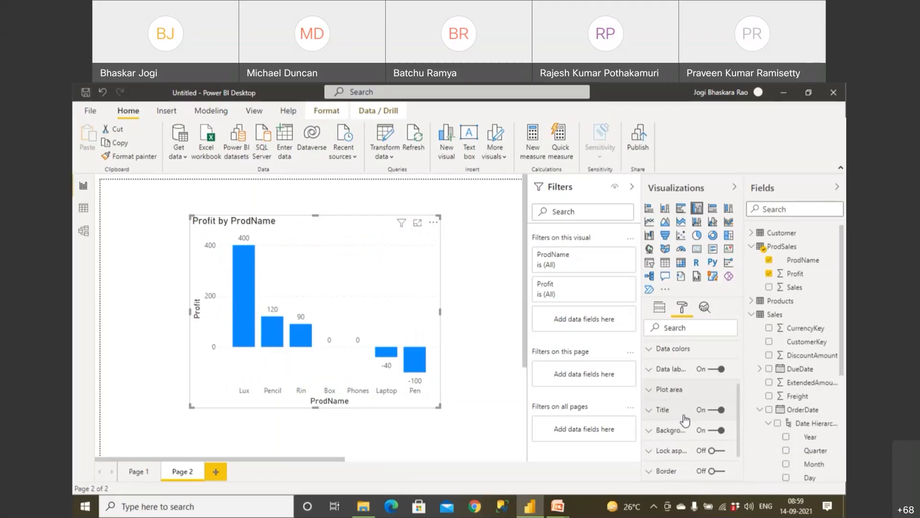
{"action": "scroll", "coordinate": [685, 420], "scroll_direction": "up", "scroll_amount": 2}
{"action": "scroll", "coordinate": [685, 420], "scroll_direction": "up", "scroll_amount": 1}
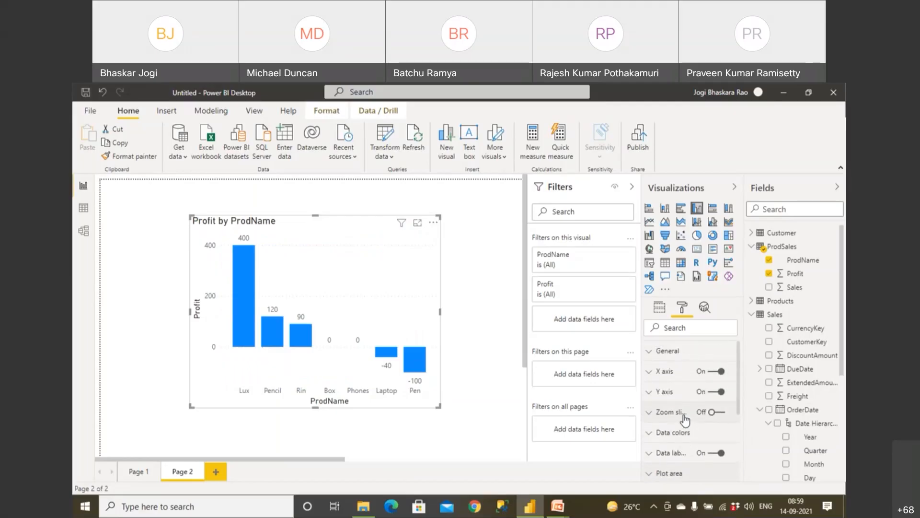
{"action": "left_click", "coordinate": [657, 417]}
{"action": "left_click", "coordinate": [718, 414]}
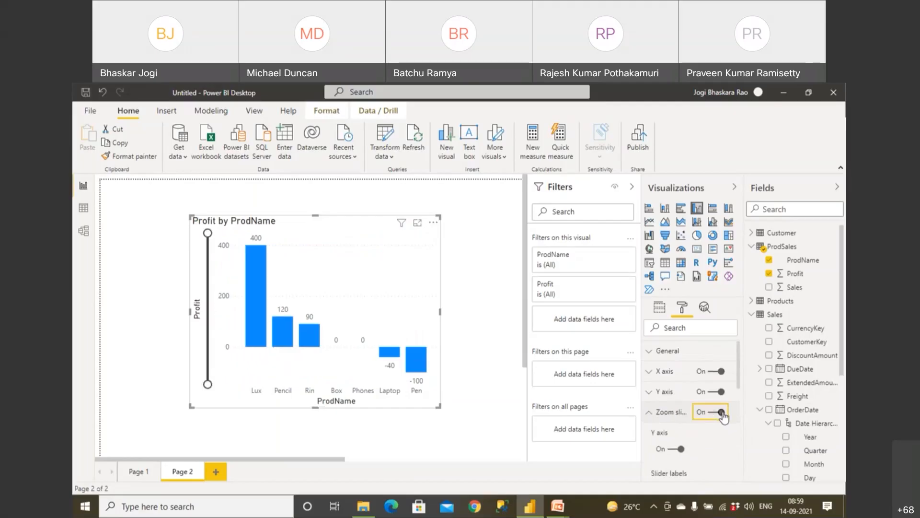
{"action": "mouse_move", "coordinate": [208, 233]}
{"action": "left_mouse_down"}
{"action": "mouse_move", "coordinate": [224, 369]}
{"action": "mouse_move", "coordinate": [213, 239]}
{"action": "left_mouse_up"}
{"action": "mouse_move", "coordinate": [208, 384]}
{"action": "left_mouse_down"}
{"action": "mouse_move", "coordinate": [208, 292]}
{"action": "mouse_move", "coordinate": [217, 388]}
{"action": "left_mouse_up"}
{"action": "mouse_move", "coordinate": [207, 238]}
{"action": "left_mouse_down"}
{"action": "mouse_move", "coordinate": [210, 259]}
{"action": "mouse_move", "coordinate": [208, 233]}
{"action": "left_mouse_up"}
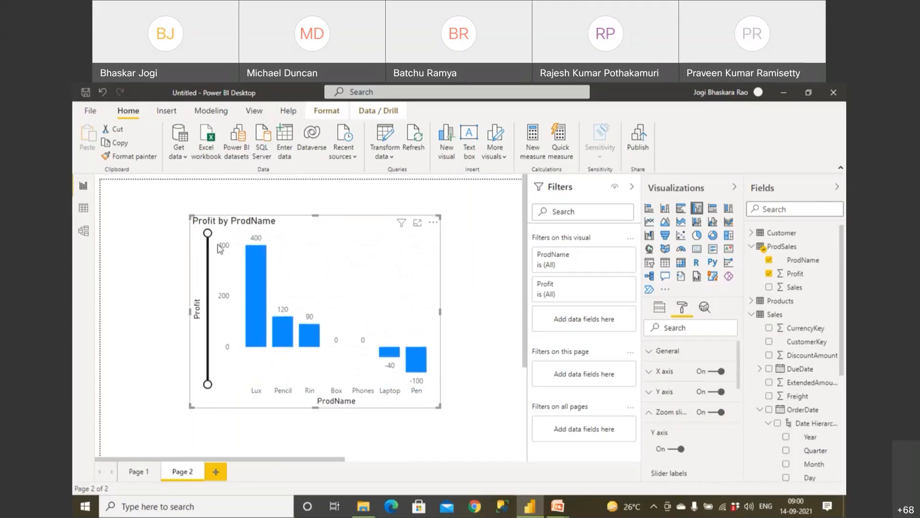
Turn off the column chart's zoom slider and collapse its settings.
{"action": "left_click", "coordinate": [709, 412]}
{"action": "left_click", "coordinate": [649, 412]}
{"action": "scroll", "coordinate": [673, 421], "scroll_direction": "down", "scroll_amount": 3}
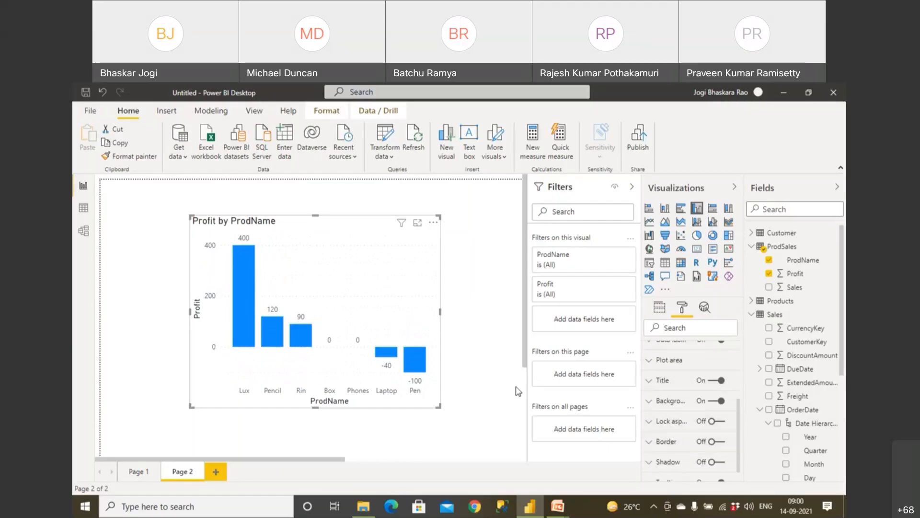
Deselect the column chart and switch to the Columns Chart Vs Bar chart slide in the PowerPoint slide show.
{"action": "left_click", "coordinate": [467, 361]}
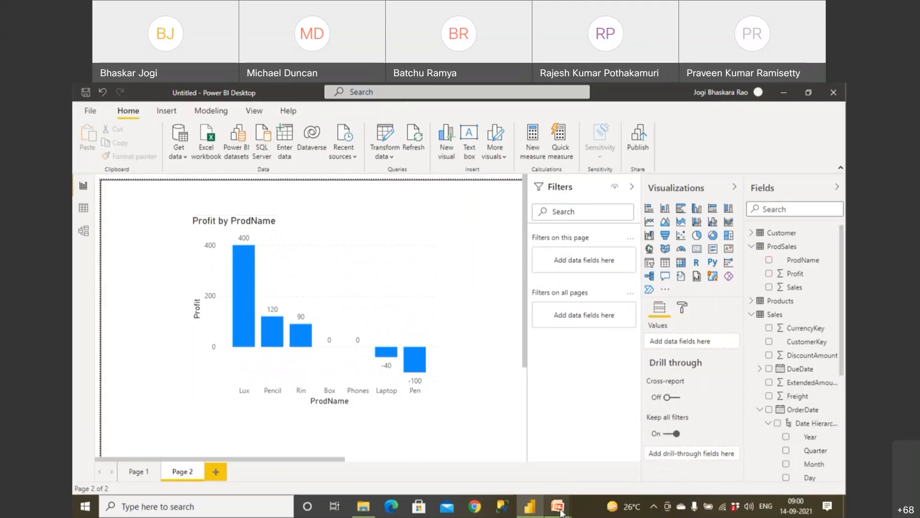
{"action": "mouse_move", "coordinate": [558, 506]}
{"action": "left_click", "coordinate": [579, 478]}
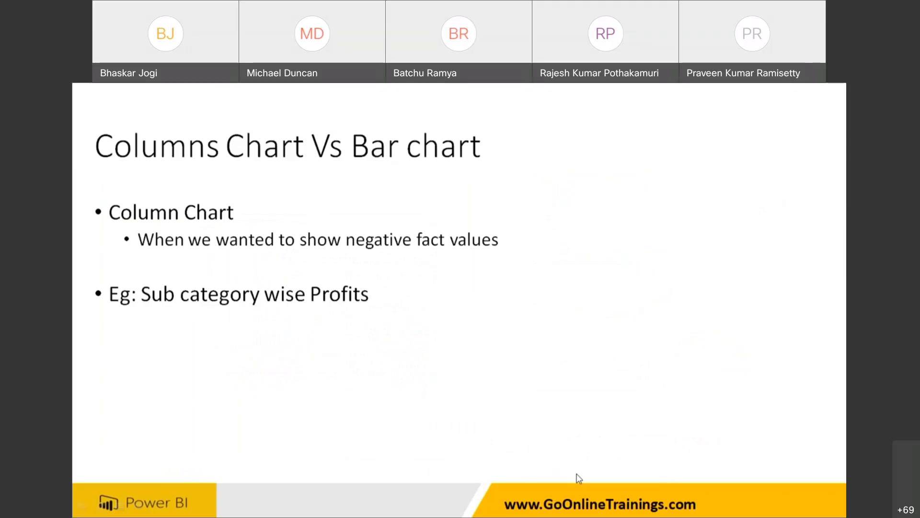